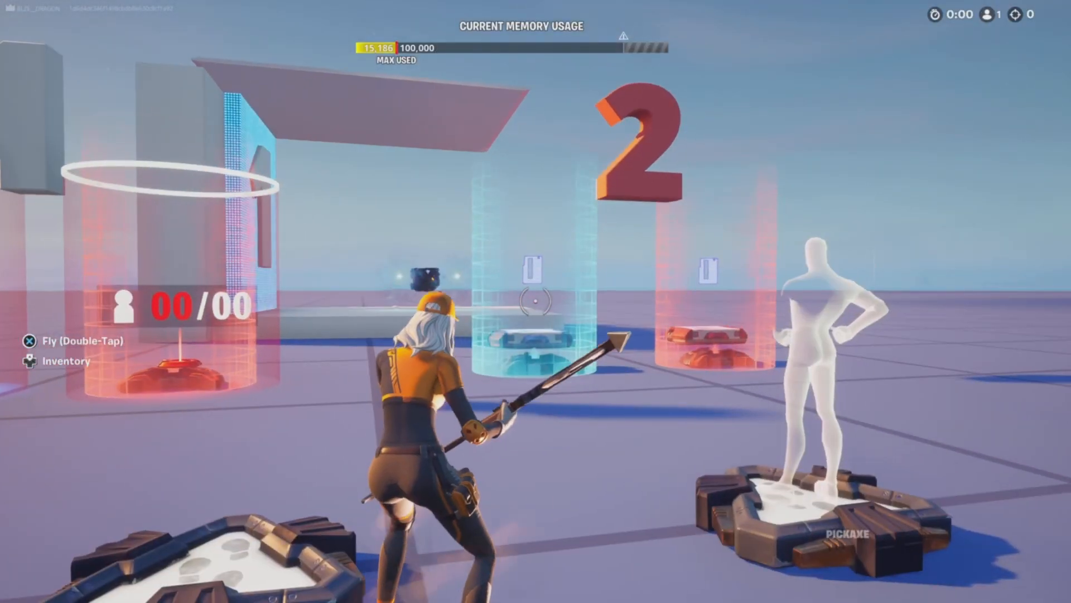
# Review all options of Class Selector tm1.1, from respawn and item clearing to volume, accent color, phase, audio and VFX settings
pyautogui.press('b')
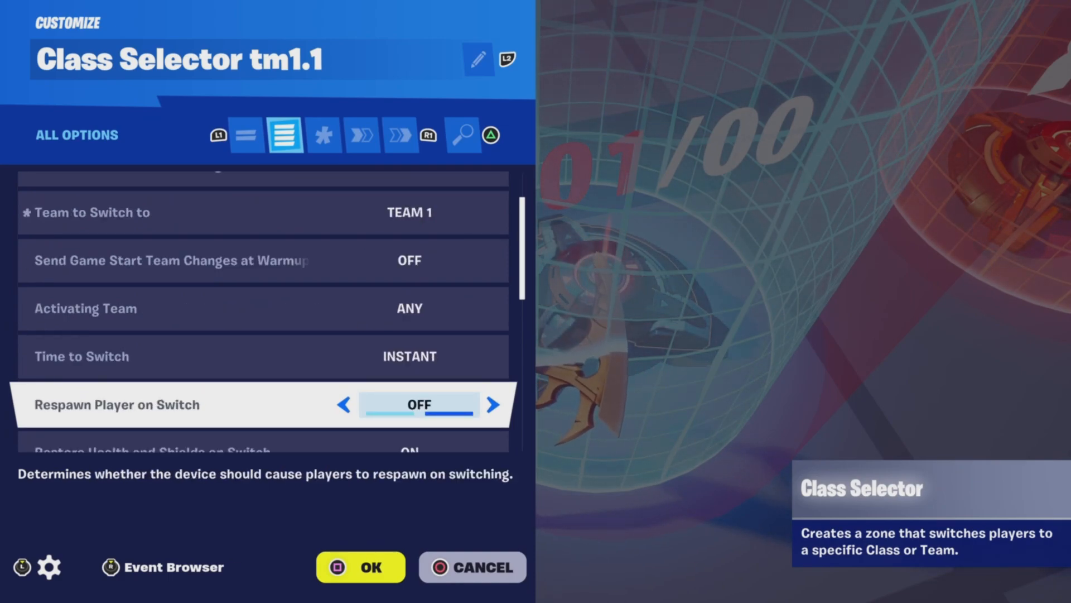
pyautogui.press('Down')
pyautogui.press('Down')
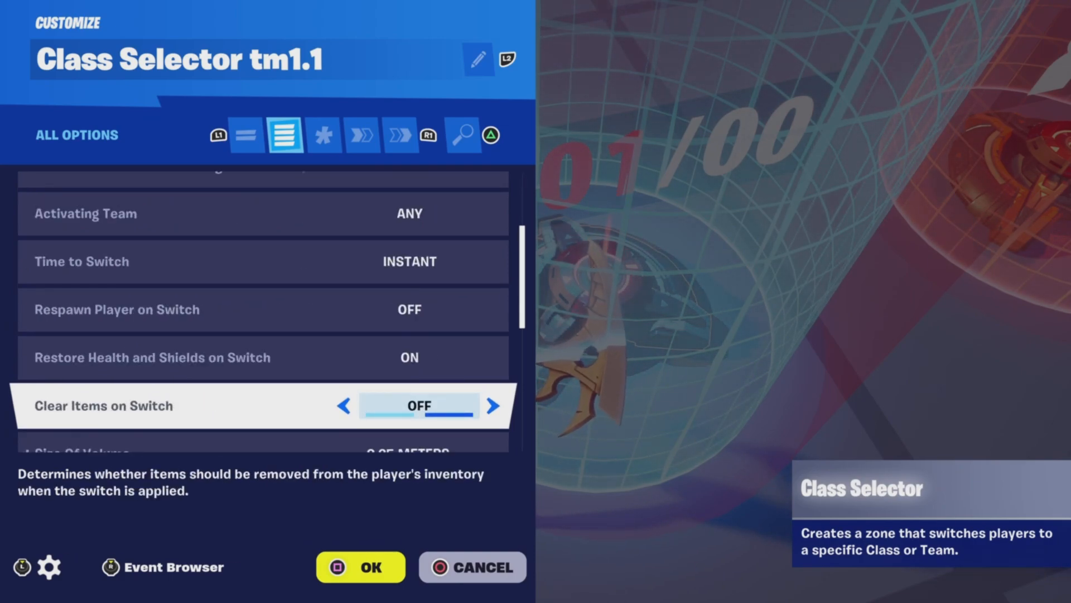
pyautogui.press('Down')
pyautogui.press('Down')
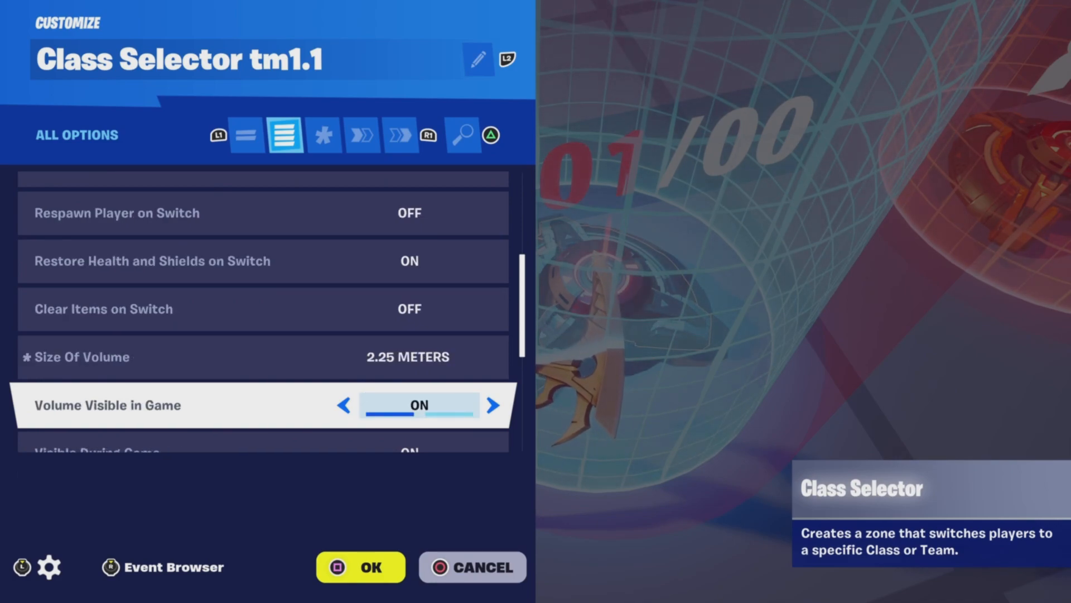
pyautogui.press('Down')
pyautogui.press('Down')
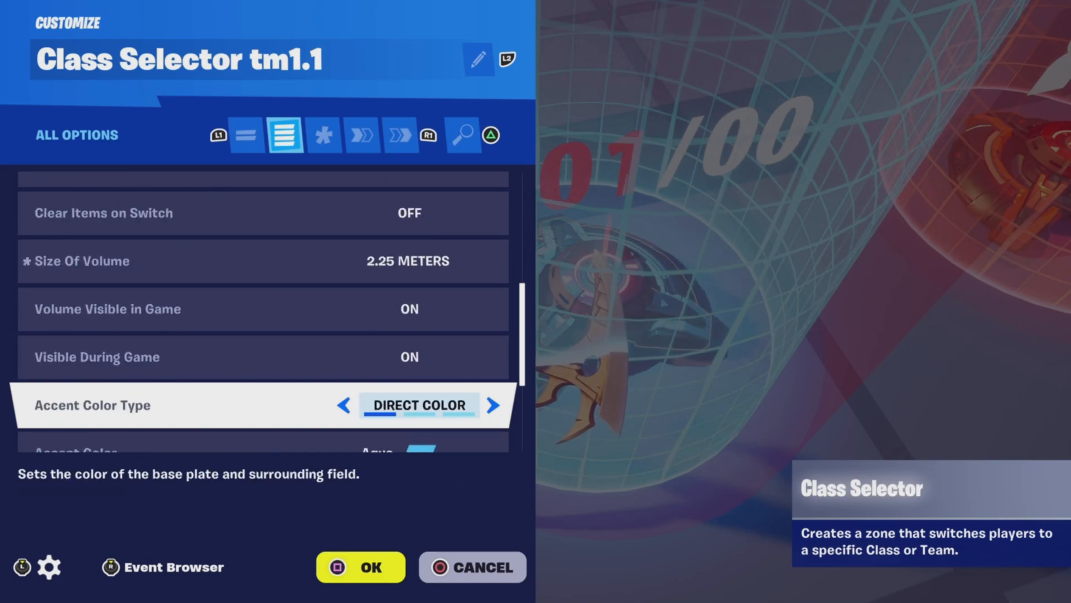
pyautogui.press('Down')
pyautogui.press('Down')
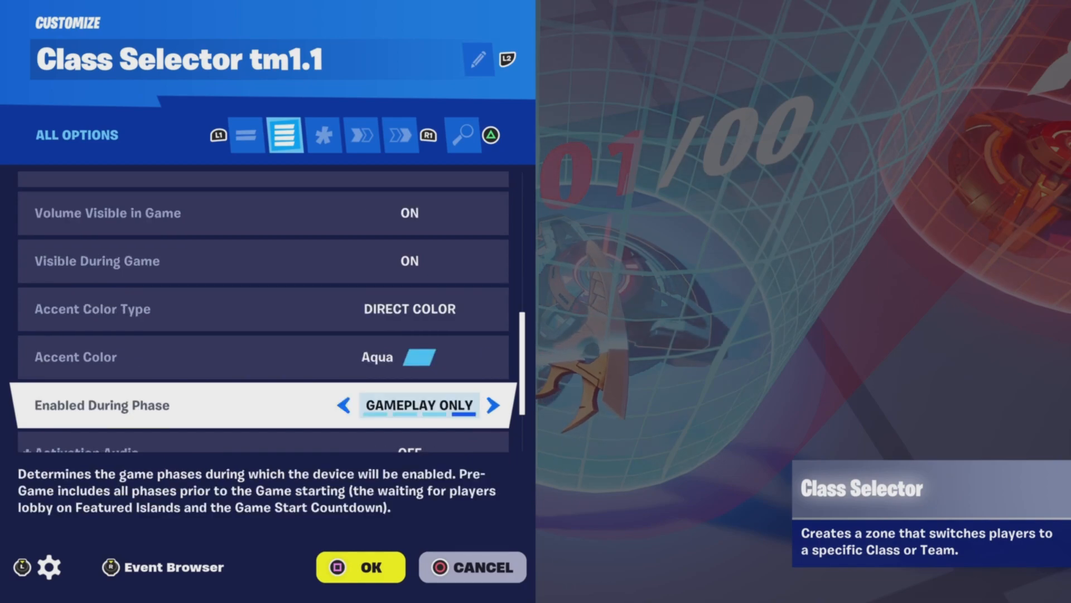
pyautogui.press('Down')
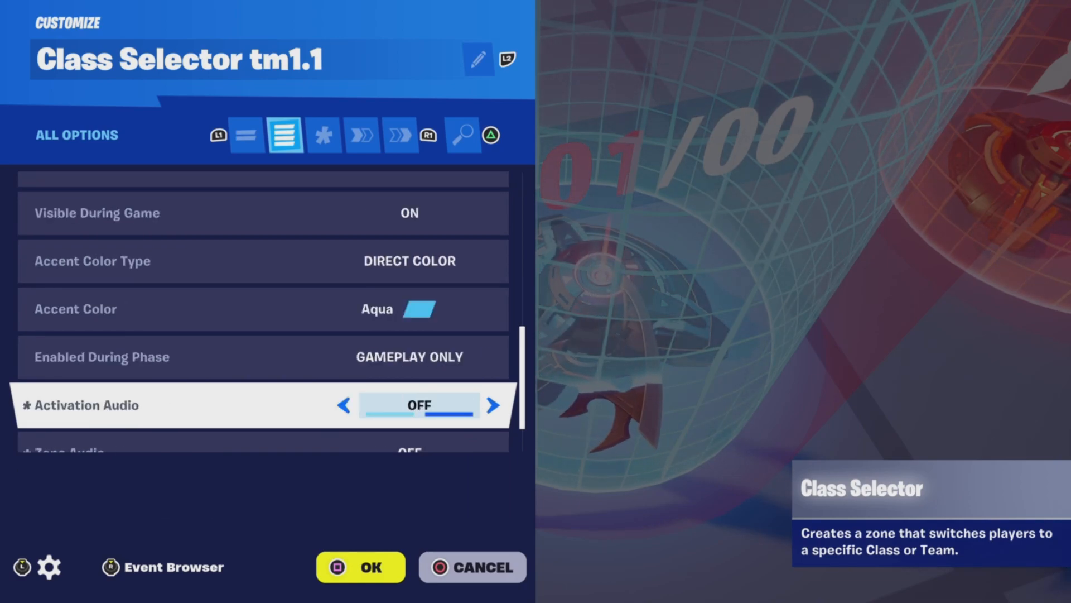
pyautogui.press('Down')
pyautogui.press('Down')
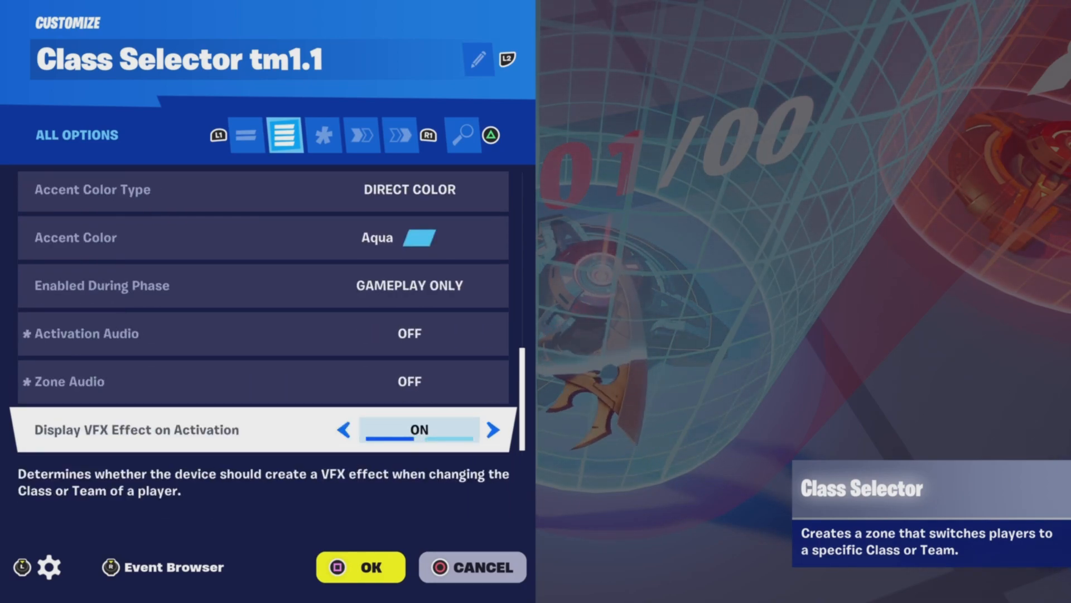
# Look through the functions of Class Selector tm1.1, including the class and team change triggers
pyautogui.press('e')
pyautogui.press('e')
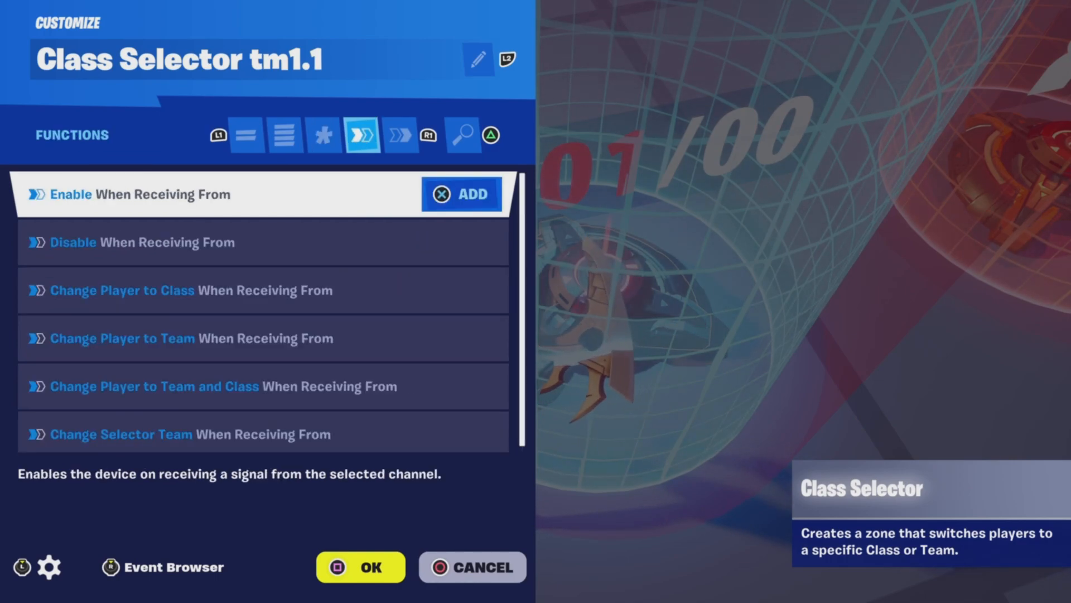
pyautogui.press('Down')
pyautogui.press('Down')
pyautogui.press('Down')
pyautogui.press('Down')
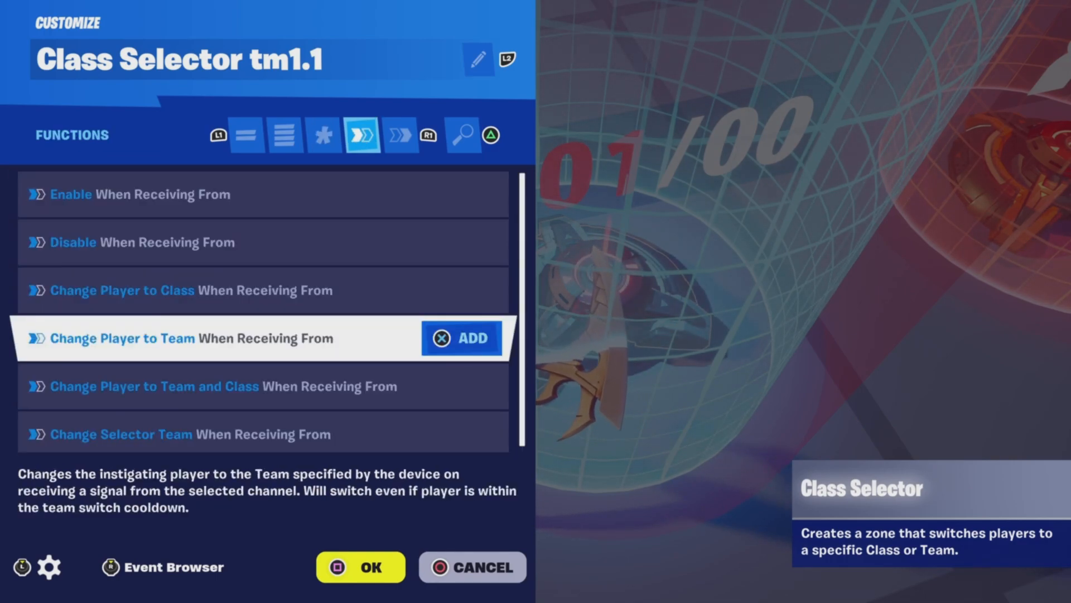
pyautogui.press('Down')
# Check the On Team Switched event binding of Class Selector tm1.1 and leave its settings
pyautogui.press('e')
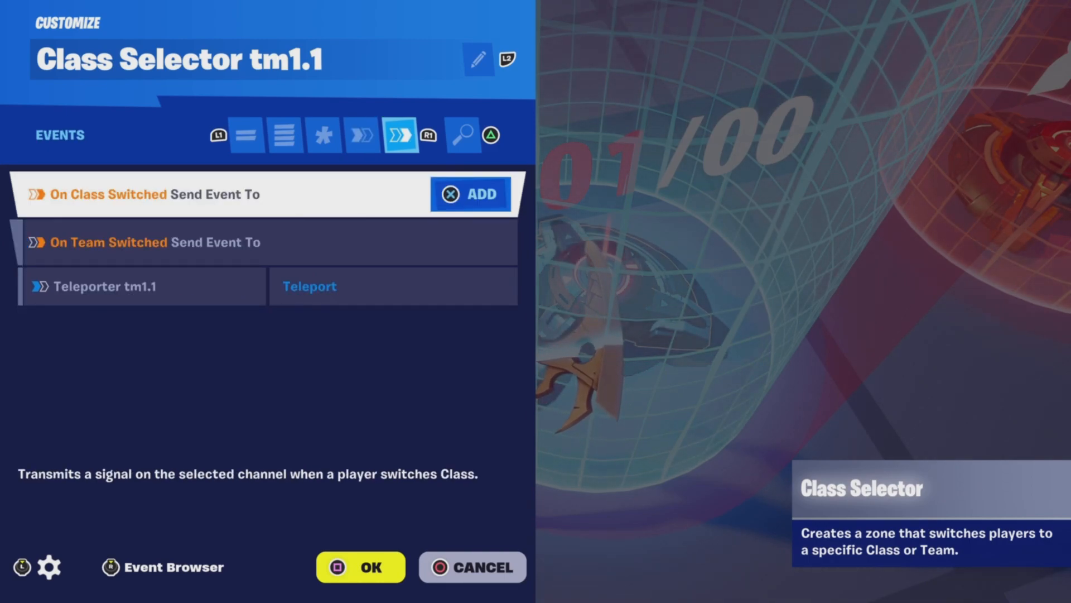
pyautogui.press('Down')
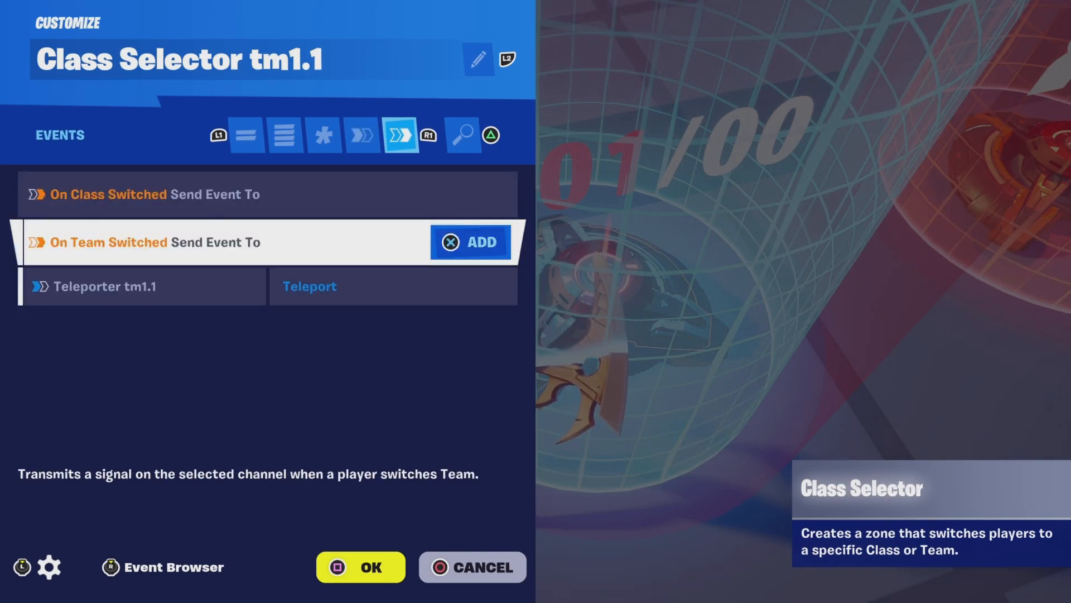
pyautogui.press('Down')
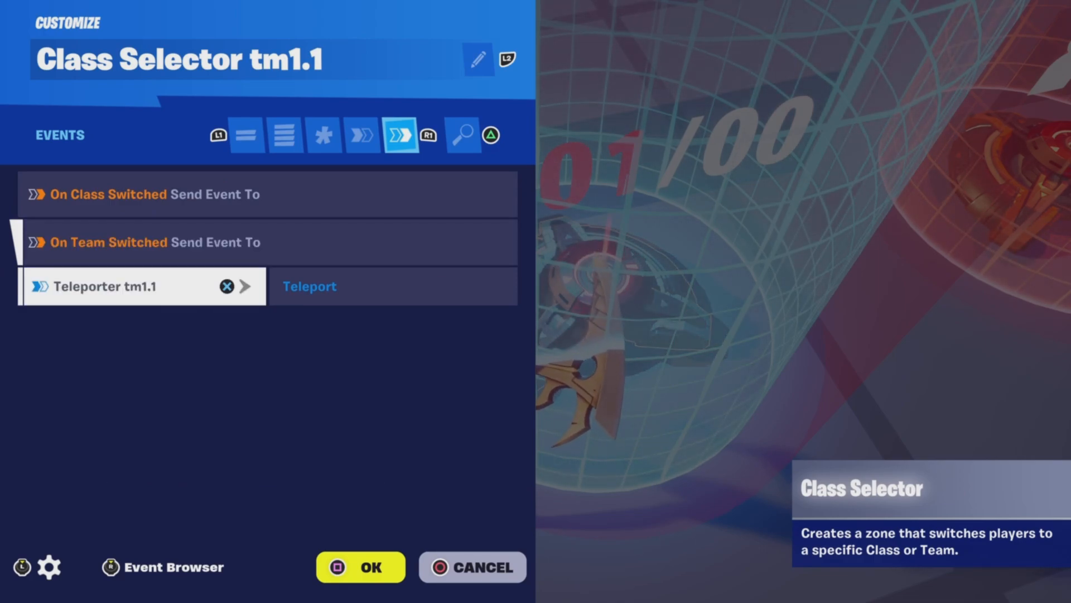
pyautogui.press('Return')
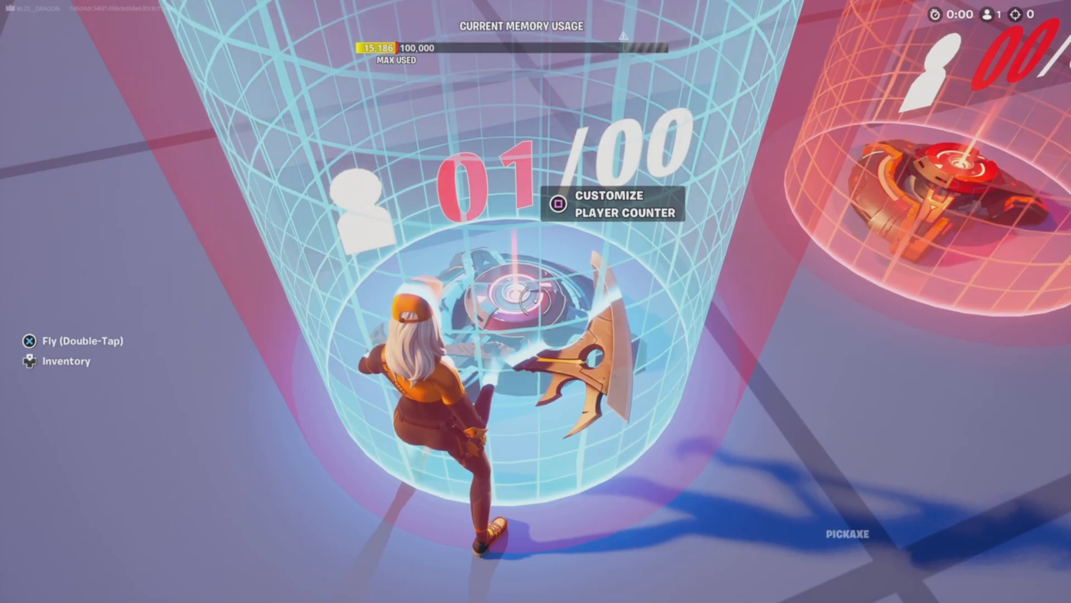
# Open the Player Counter's settings and review its comparison, transmit, team, class, phase, info panel and registered-player options
pyautogui.press('e')
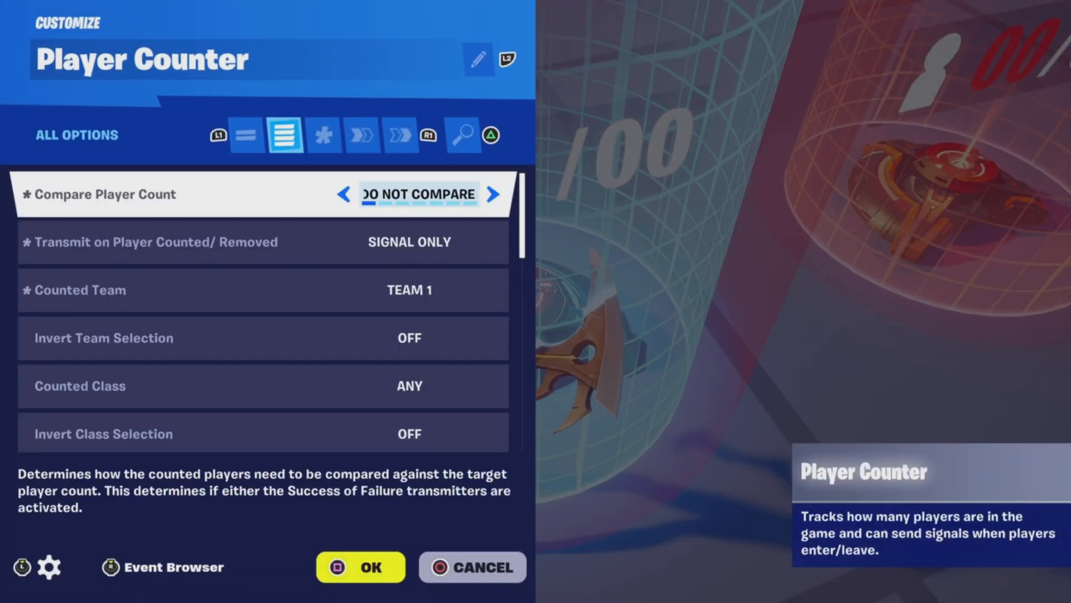
pyautogui.press('Down')
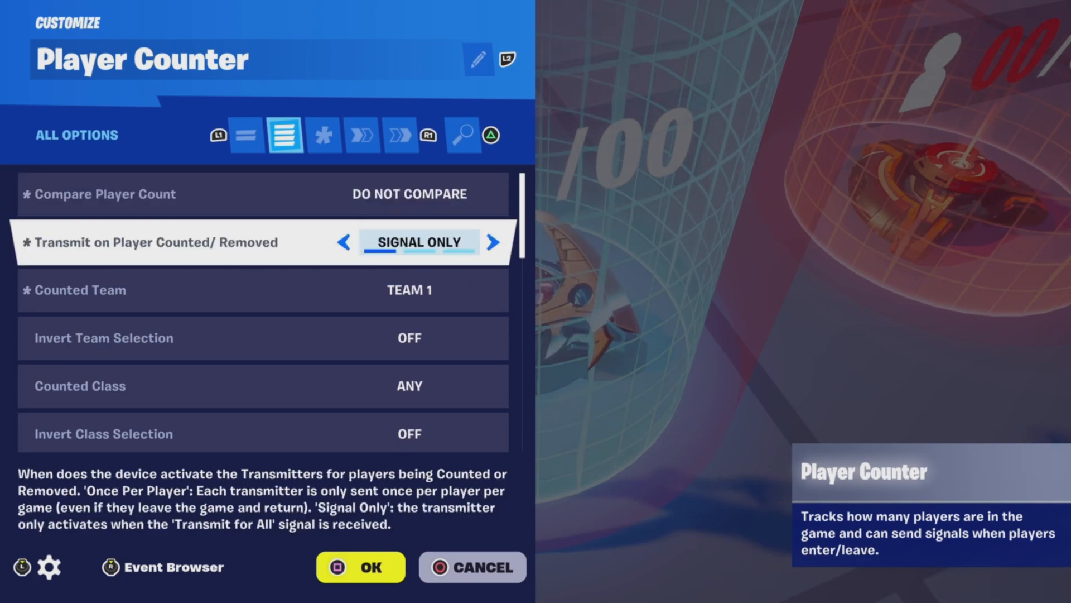
pyautogui.press('Down')
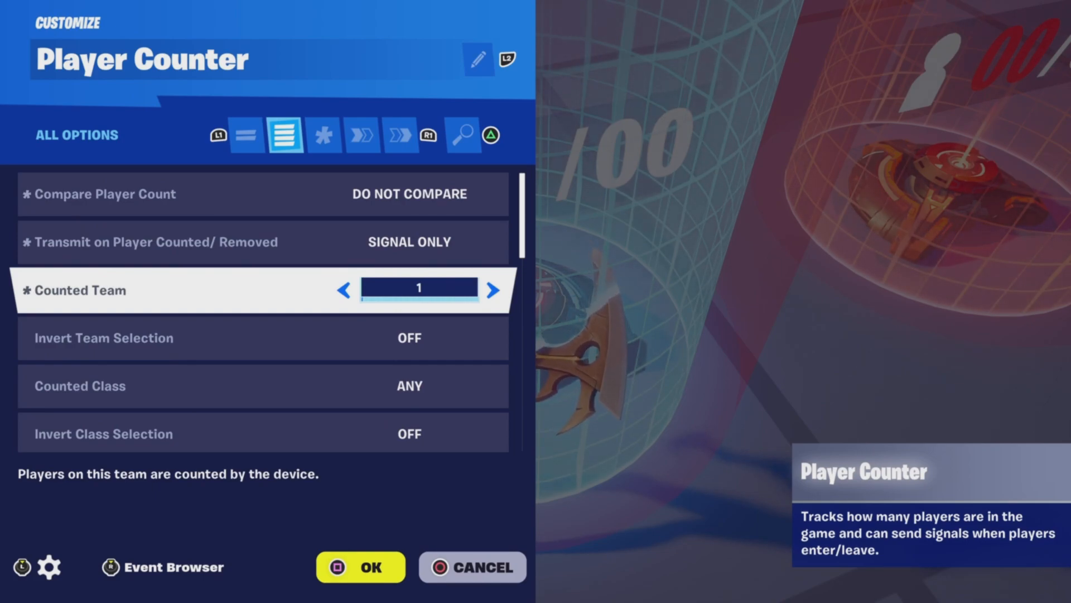
pyautogui.press('Down')
pyautogui.press('Down')
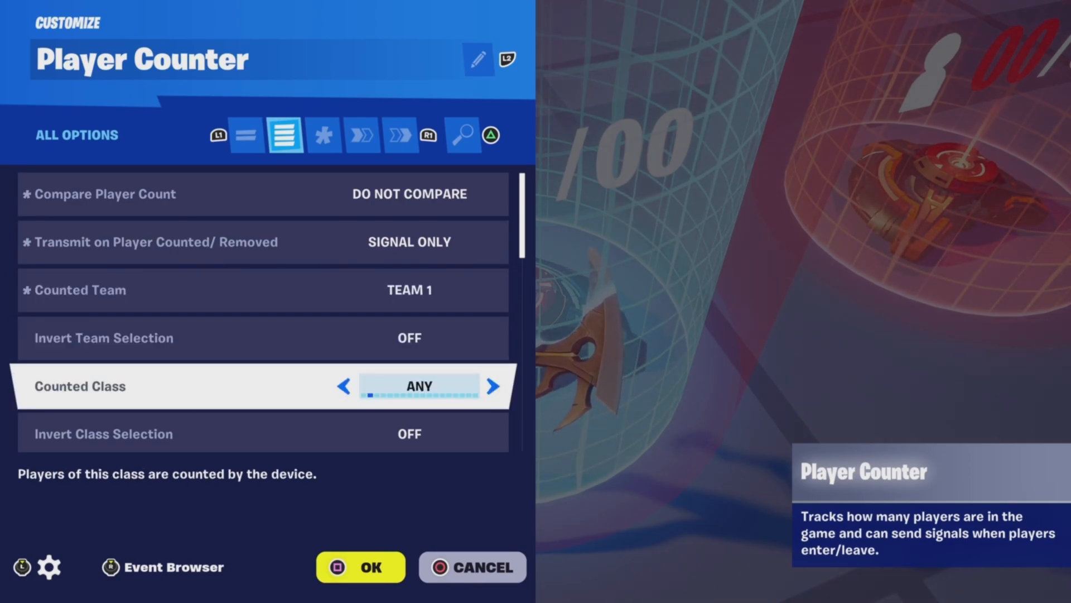
pyautogui.press('Down')
pyautogui.press('Down')
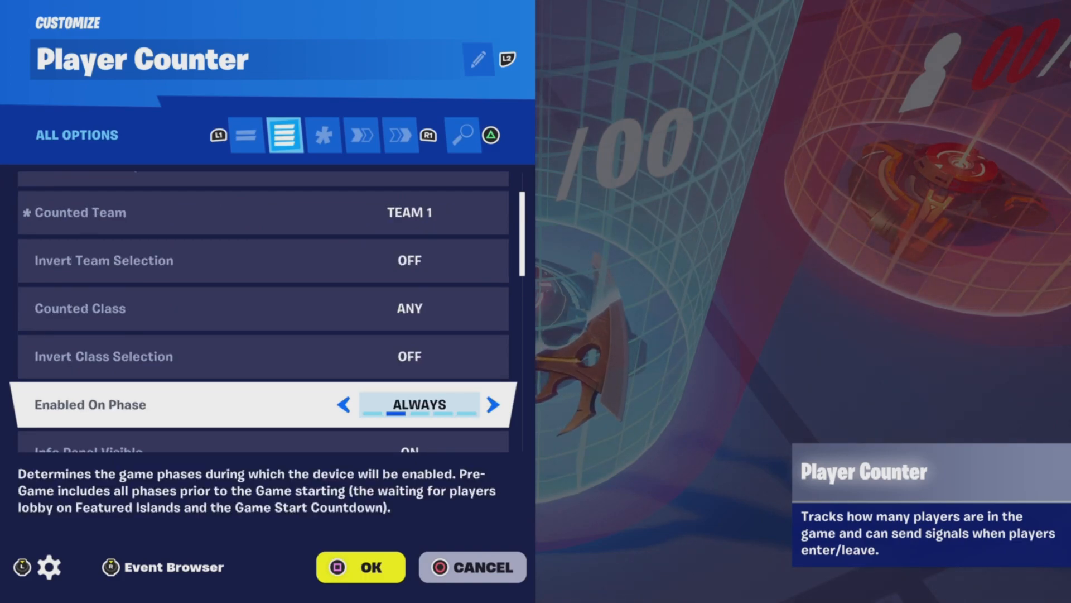
pyautogui.press('Down')
pyautogui.press('Down')
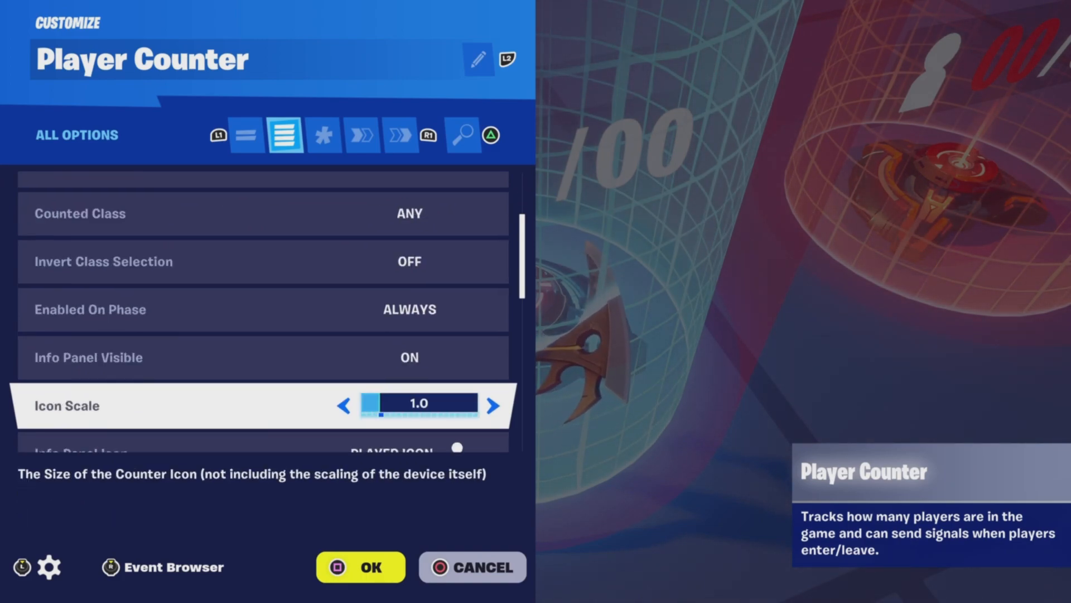
pyautogui.press('Down')
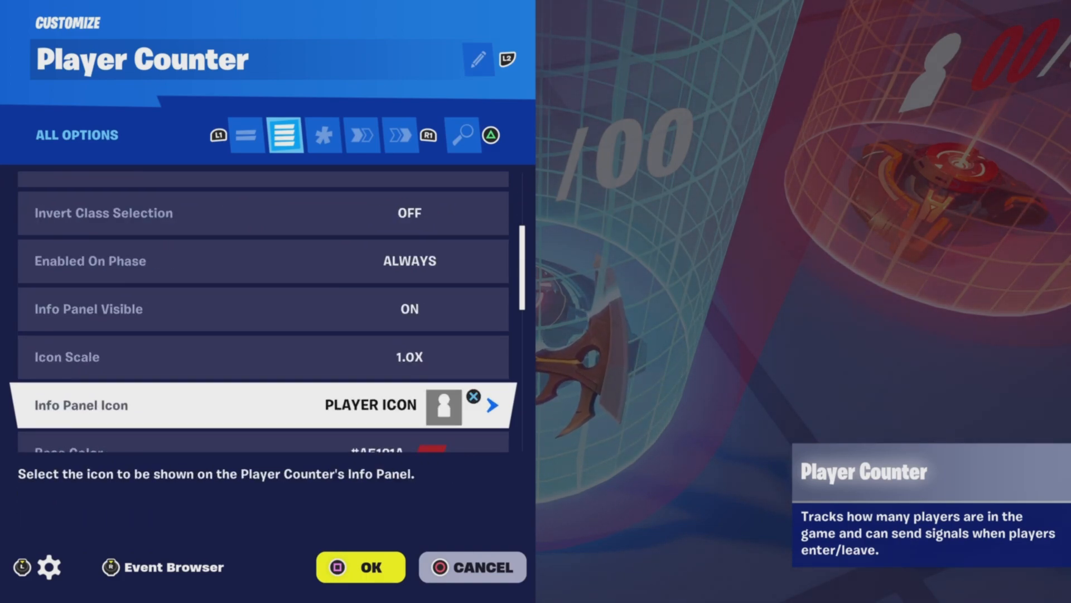
pyautogui.press('Down')
pyautogui.press('Down')
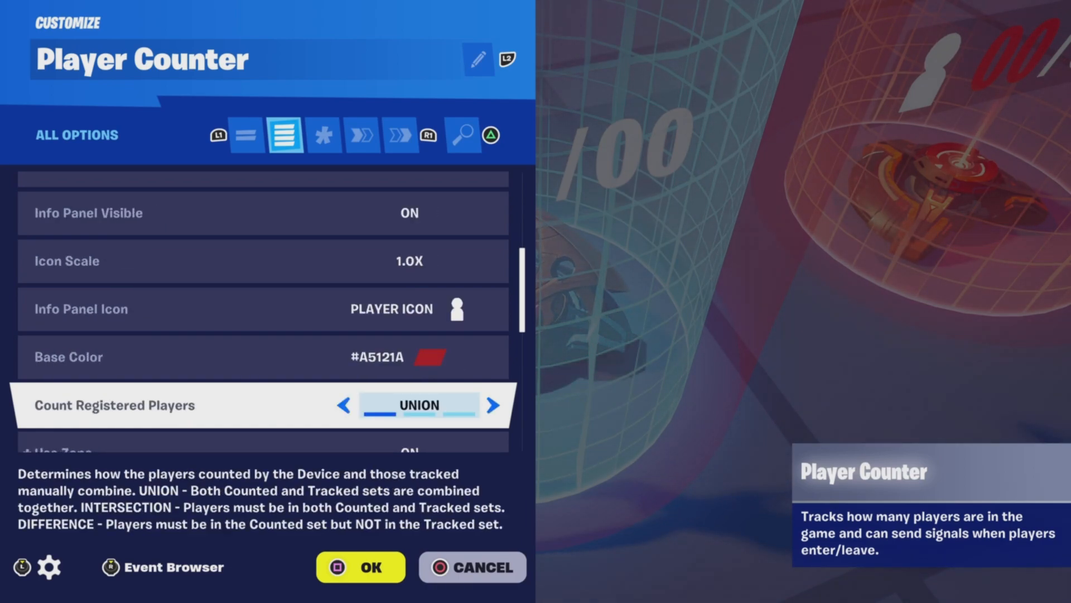
# Review the Player Counter's zone options, covering use, shape, counting time, visibility, size units, dimensions and offsets
pyautogui.press('Down')
pyautogui.press('Down')
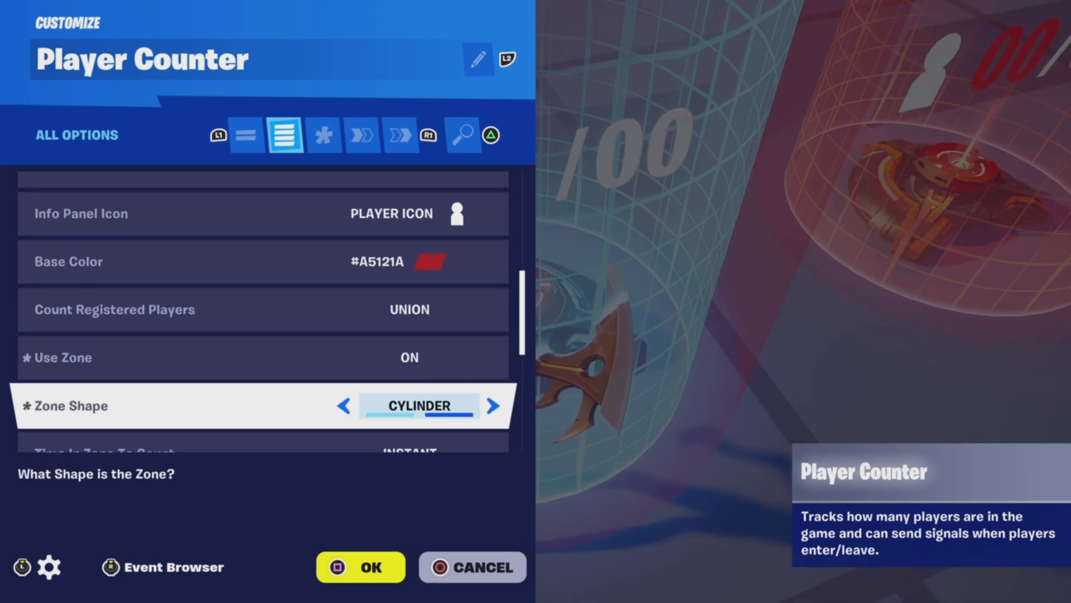
pyautogui.press('Down')
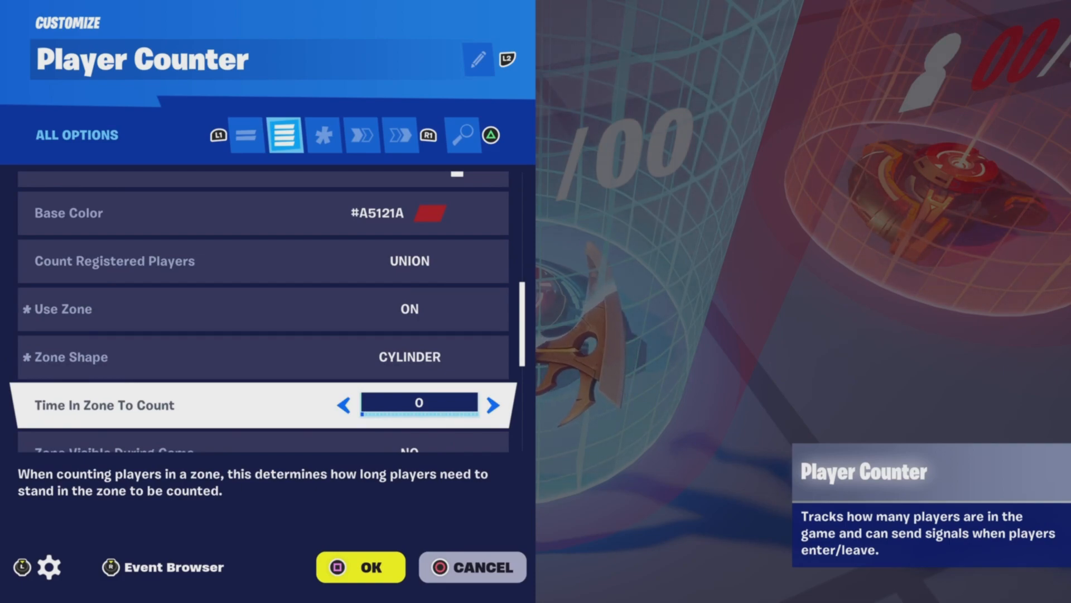
pyautogui.press('Down')
pyautogui.press('Down')
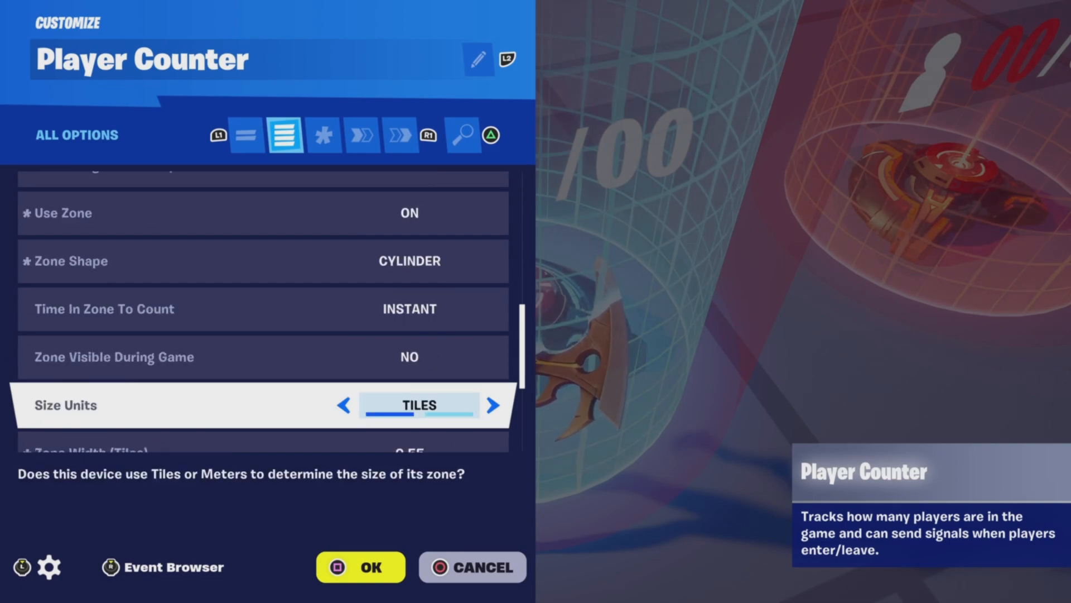
pyautogui.press('Down')
pyautogui.press('Down')
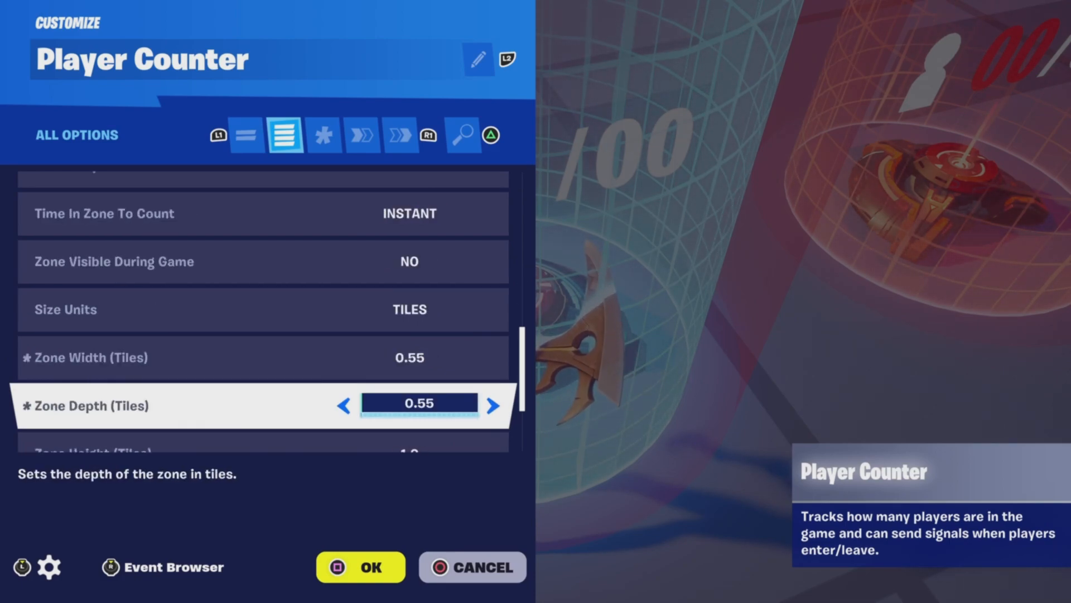
pyautogui.press('Down')
pyautogui.press('Down')
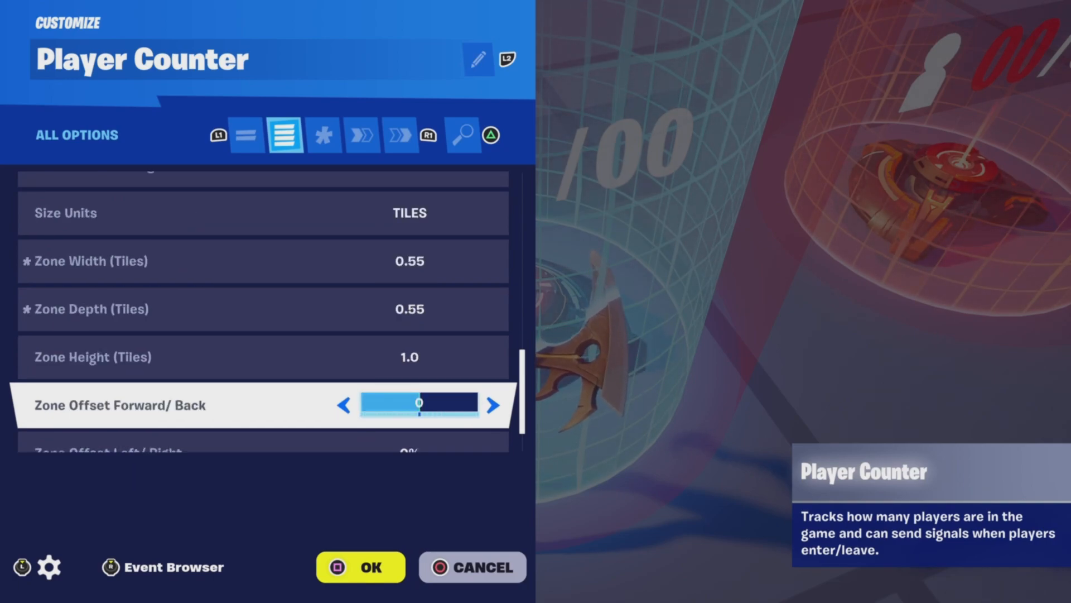
pyautogui.press('Down')
pyautogui.press('Down')
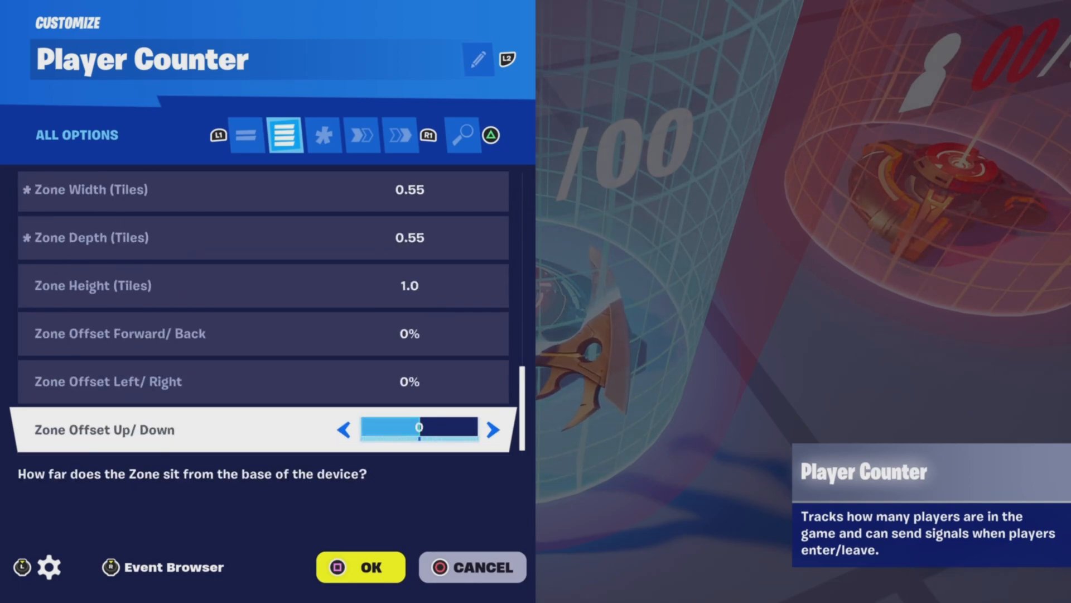
# Examine the Player Counter's functions, including the Increment Target Player Count binding, check its events, and leave its settings
pyautogui.press('e')
pyautogui.press('e')
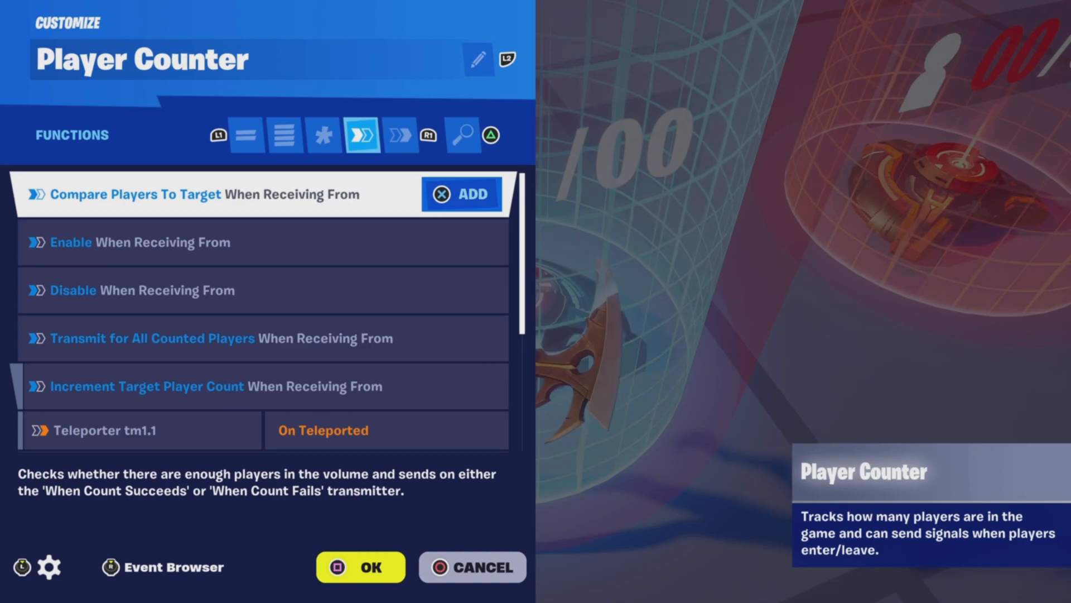
pyautogui.press('Down')
pyautogui.press('Down')
pyautogui.press('Down')
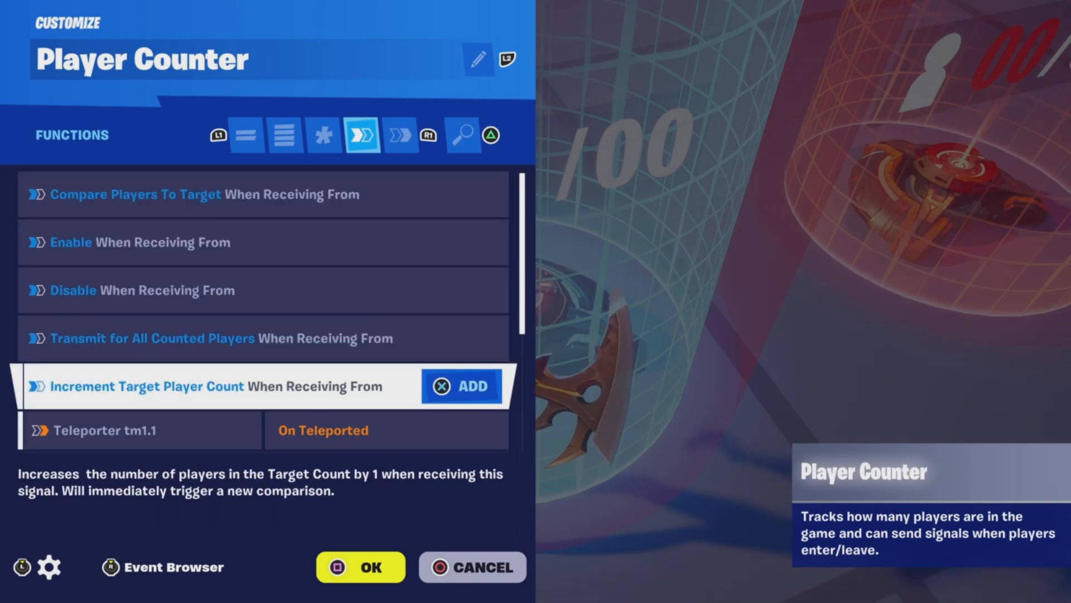
pyautogui.press('Down')
pyautogui.press('Down')
pyautogui.press('Down')
pyautogui.press('Down')
pyautogui.press('Down')
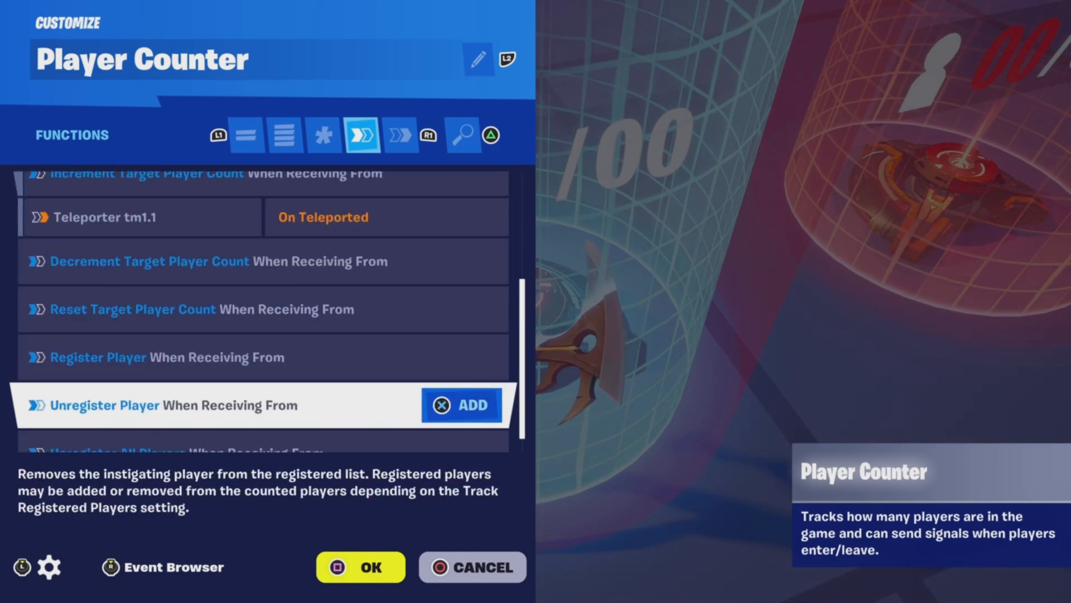
pyautogui.press('Down')
pyautogui.press('e')
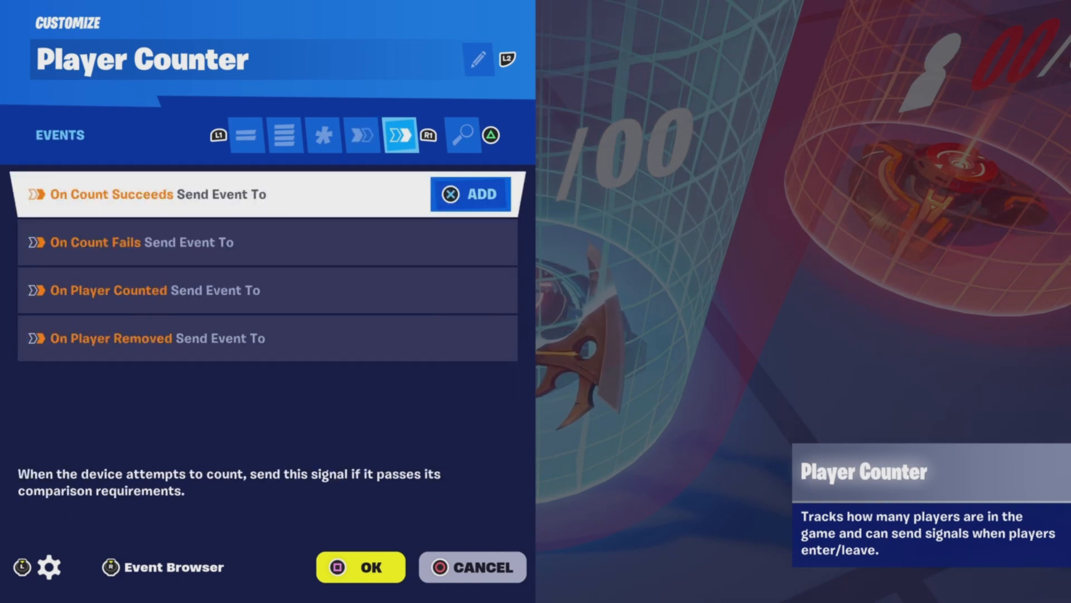
pyautogui.press('Escape')
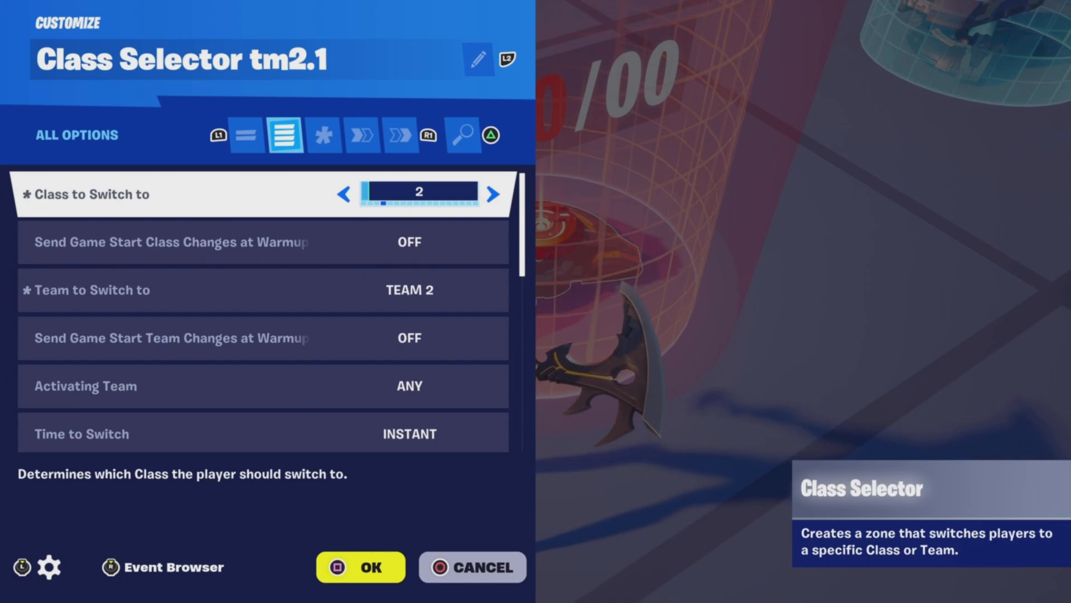
# Review Class Selector tm2.1's class, team, warmup, activating team, switch time, respawn, health restore, item clearing and volume size options
pyautogui.press('Down')
pyautogui.press('Down')
pyautogui.press('Down')
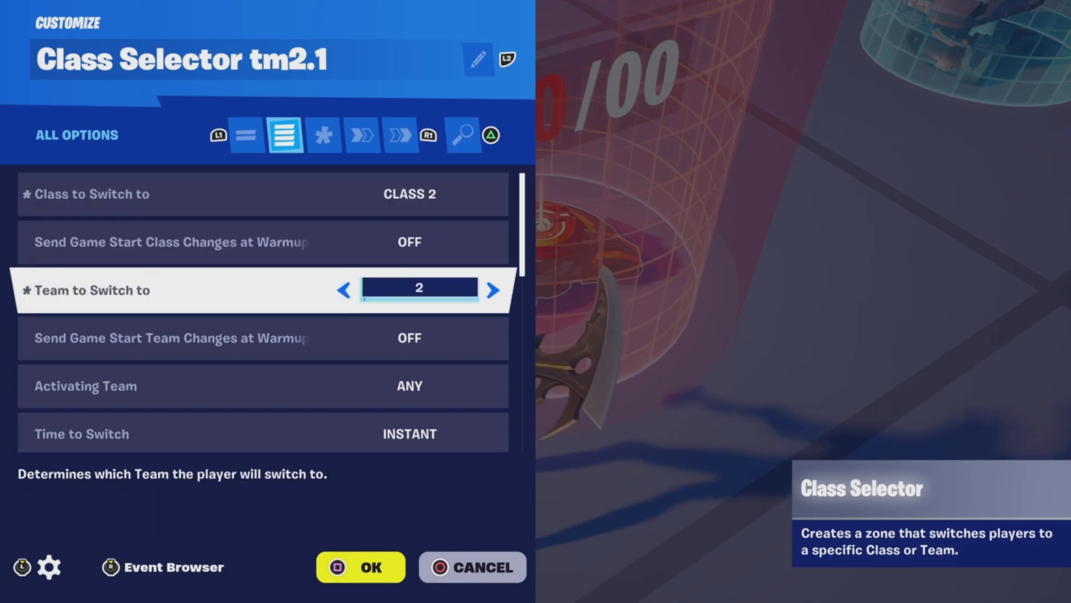
pyautogui.press('Down')
pyautogui.press('Down')
pyautogui.press('Down')
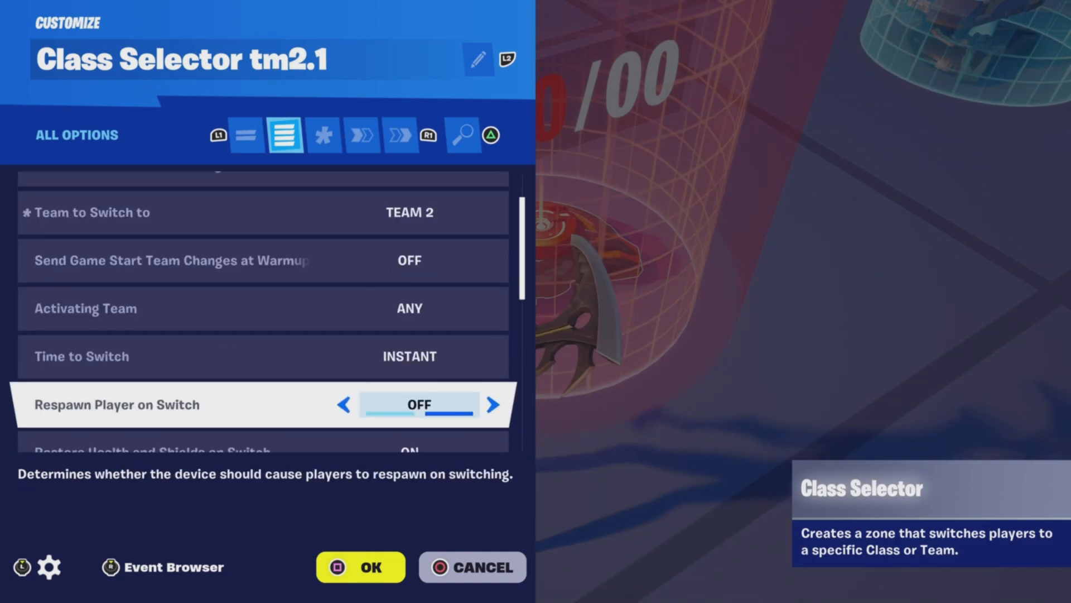
pyautogui.press('Down')
pyautogui.press('Down')
pyautogui.press('Down')
pyautogui.press('Down')
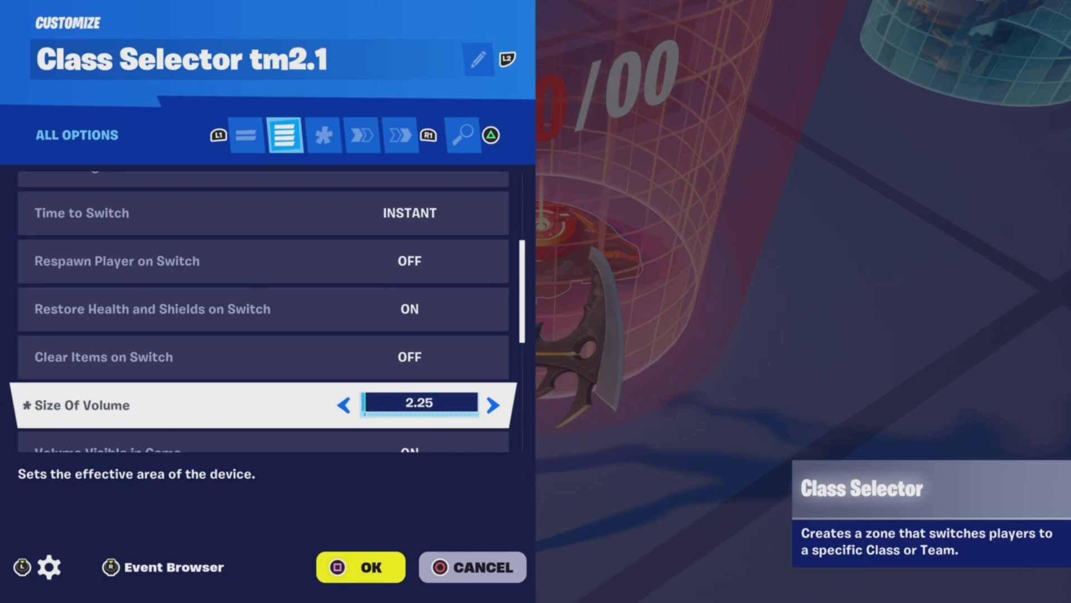
# Review Class Selector tm2.1's visibility, accent color, enabled phase, audio and activation VFX options
pyautogui.press('Down')
pyautogui.press('Down')
pyautogui.press('Down')
pyautogui.press('Down')
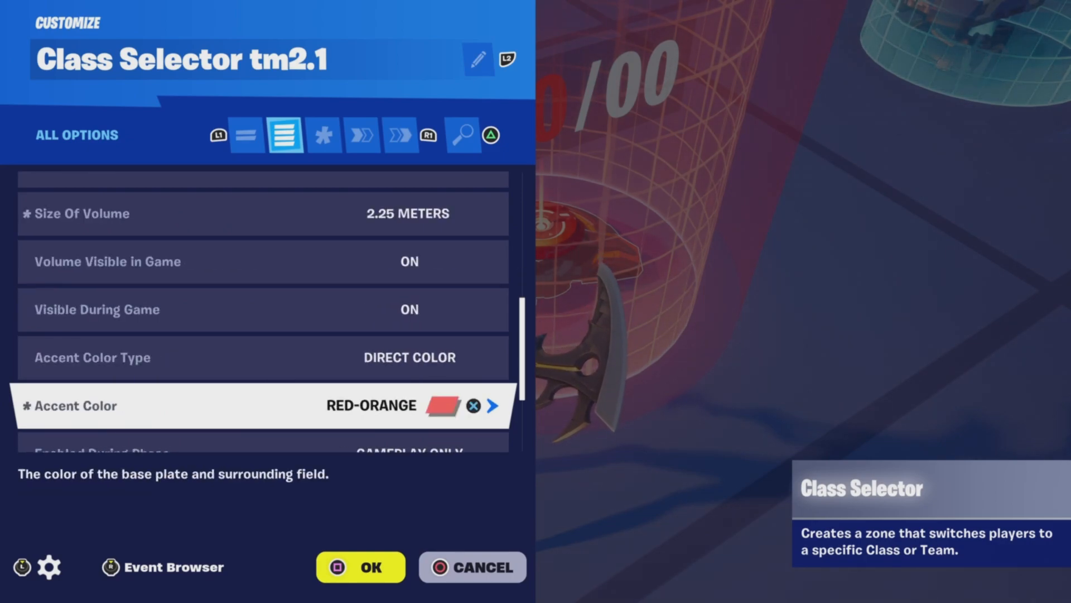
pyautogui.press('Down')
pyautogui.press('Down')
pyautogui.press('Down')
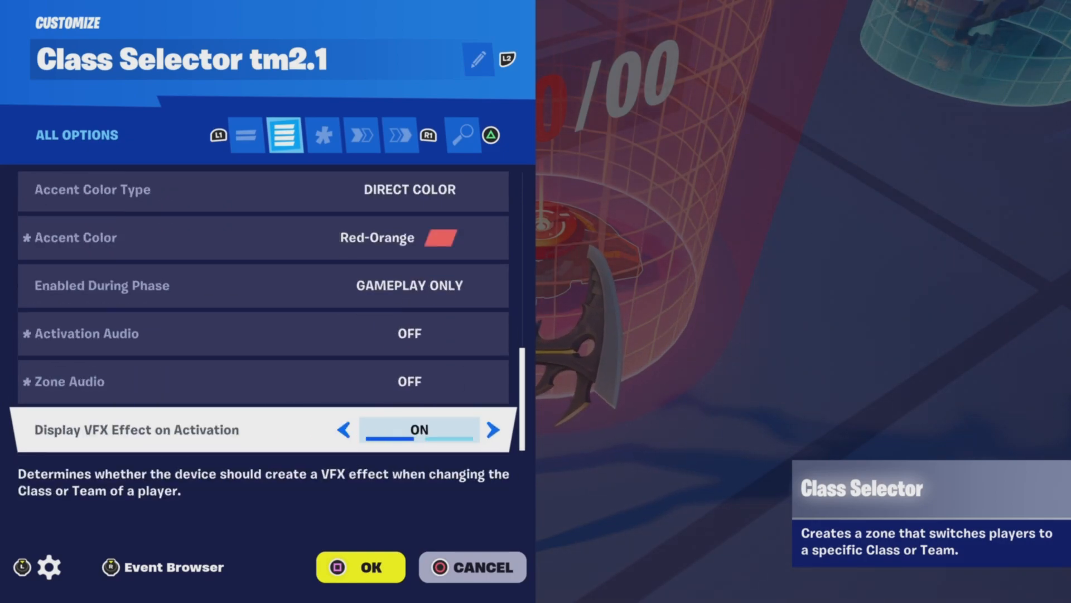
# Look through Class Selector tm2.1's functions, check the On Team Switched event binding, and leave its settings
pyautogui.press('R1')
pyautogui.press('R1')
pyautogui.press('Down')
pyautogui.press('Down')
pyautogui.press('Down')
pyautogui.press('Down')
pyautogui.press('Down')
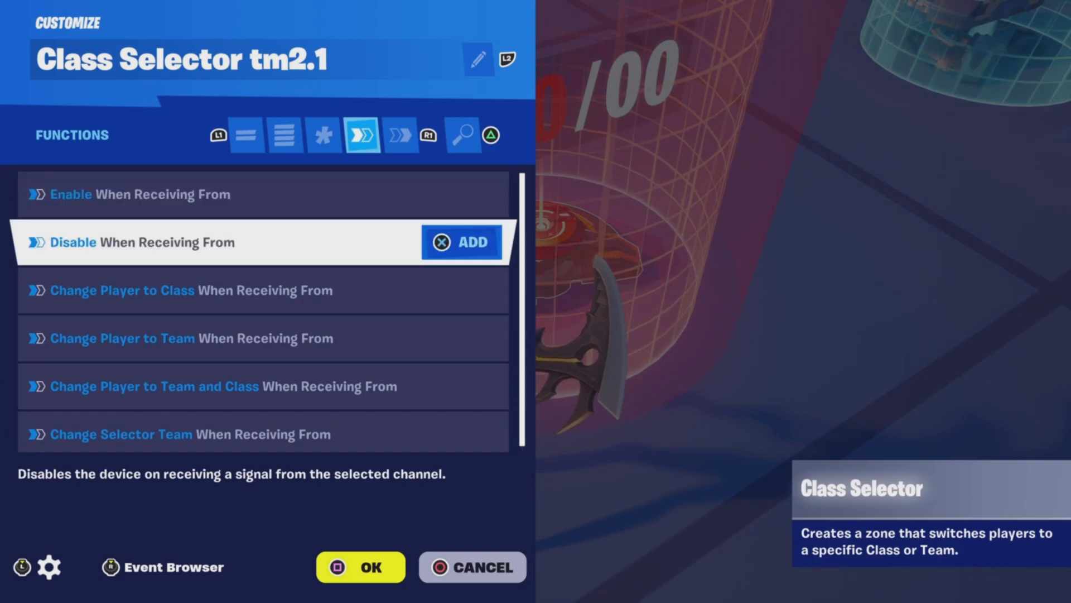
pyautogui.press('R1')
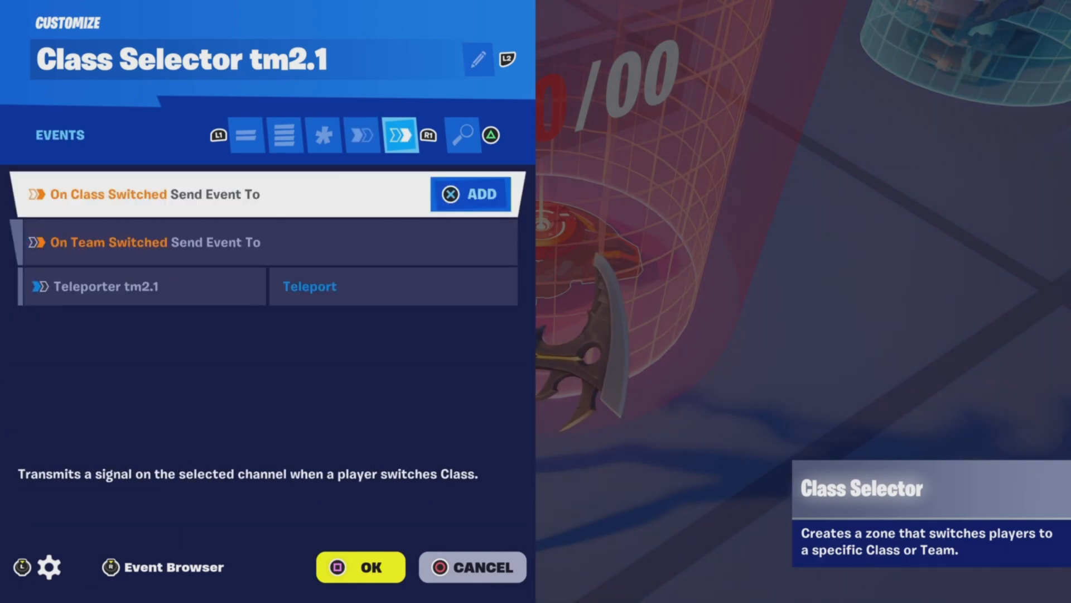
pyautogui.press('Down')
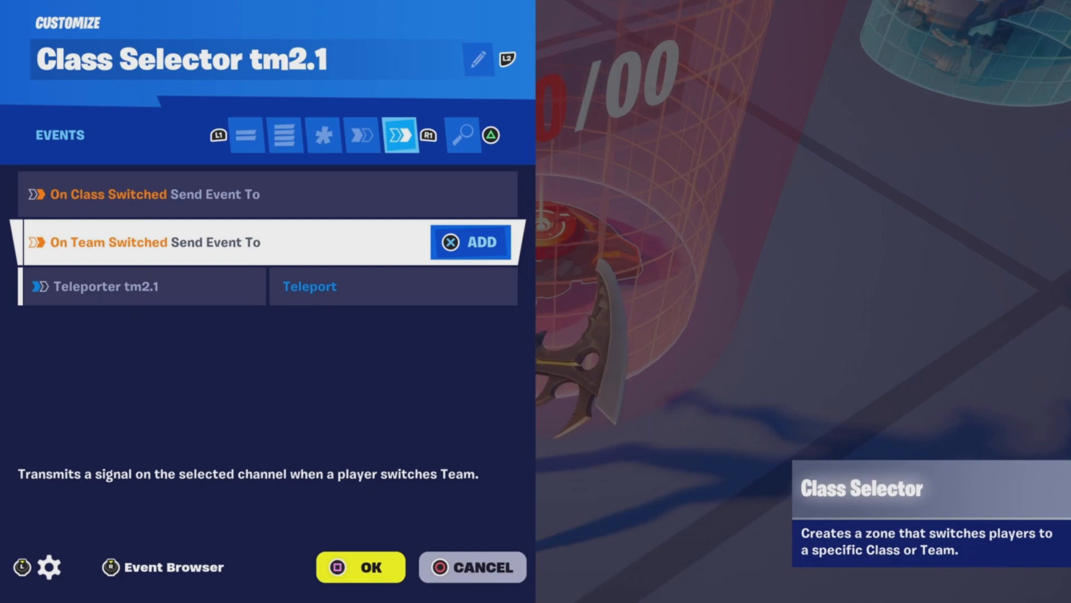
pyautogui.press('Down')
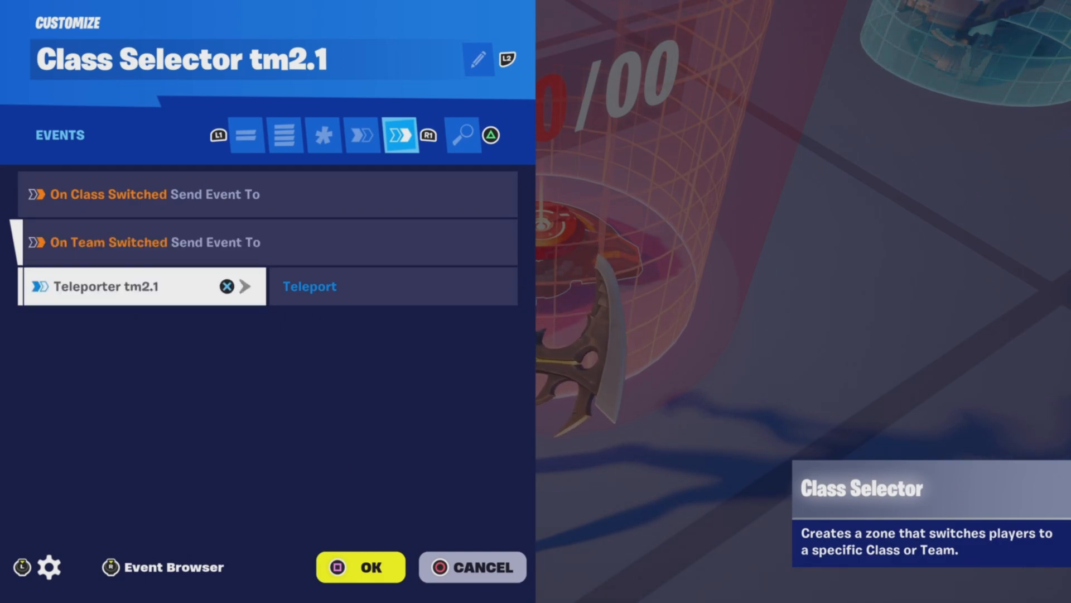
pyautogui.press('Escape')
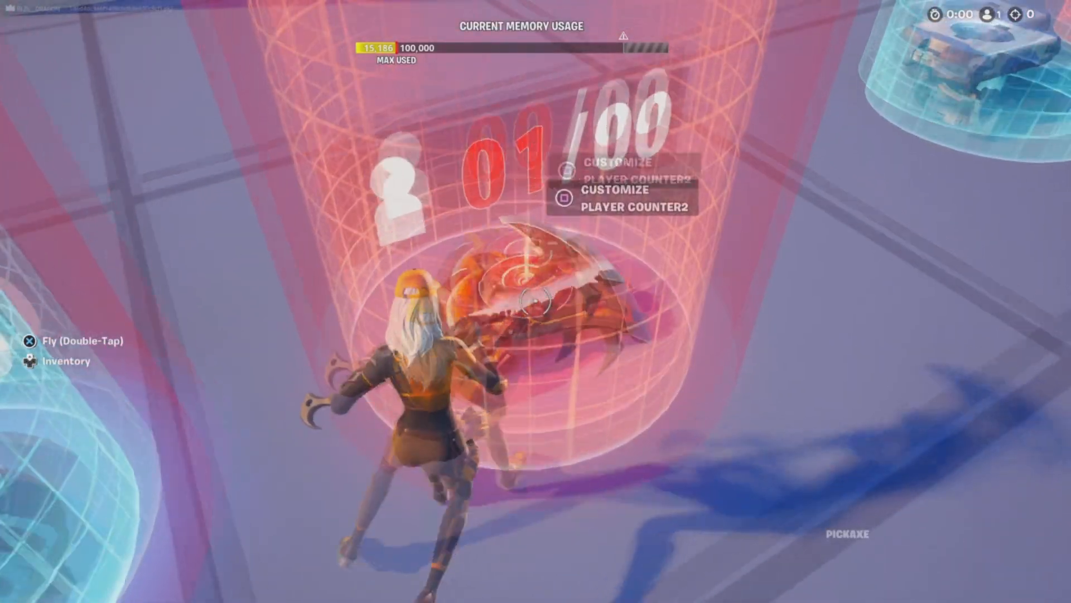
# Open Player Counter2's settings and set its Counted Team to Team 2
pyautogui.press('e')
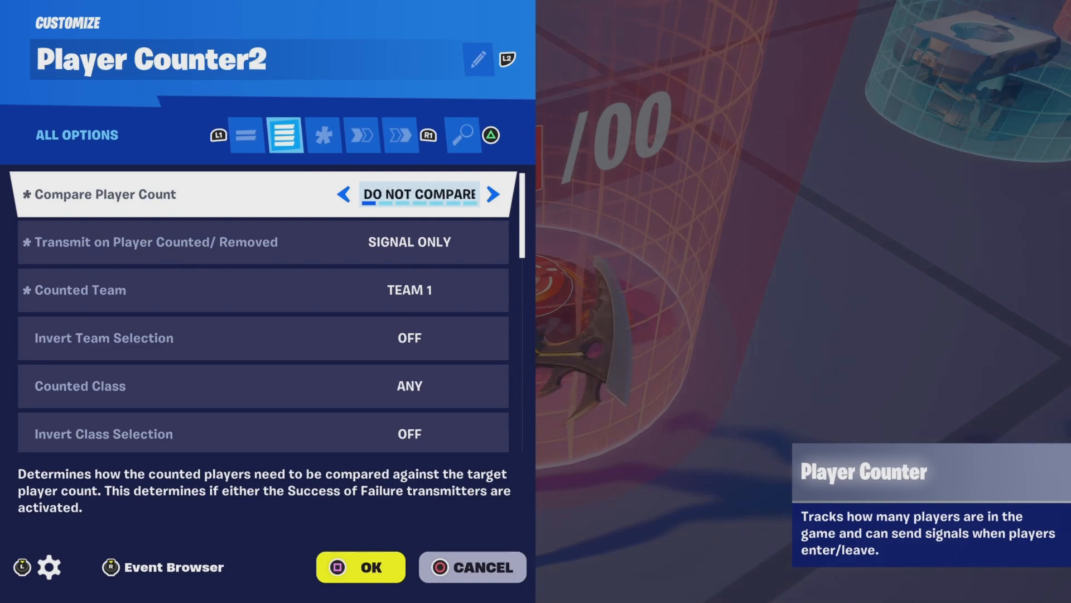
pyautogui.press('Down')
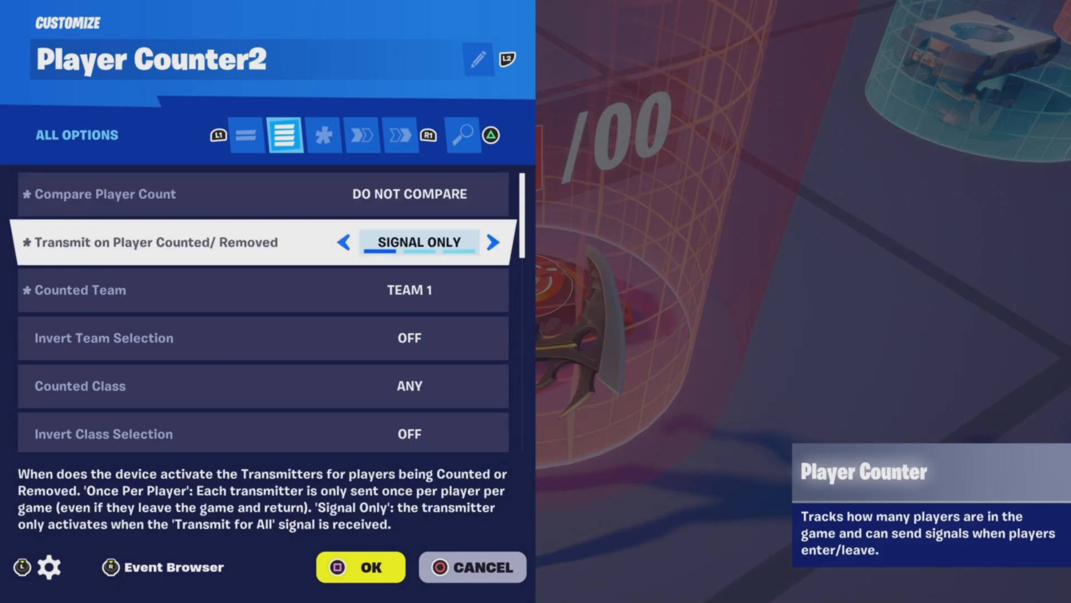
pyautogui.press('Down')
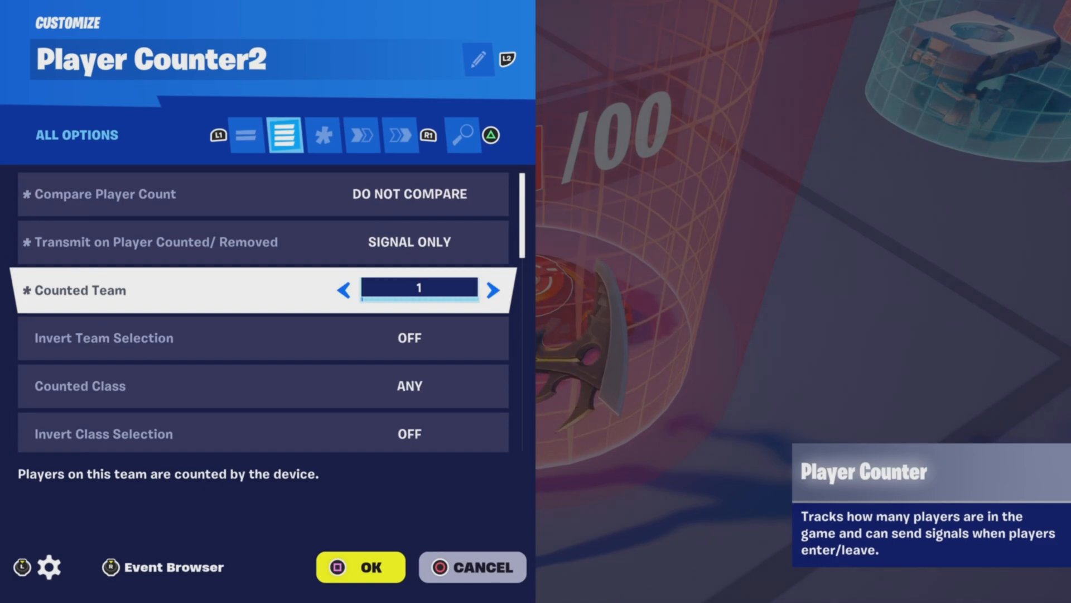
pyautogui.press('Down')
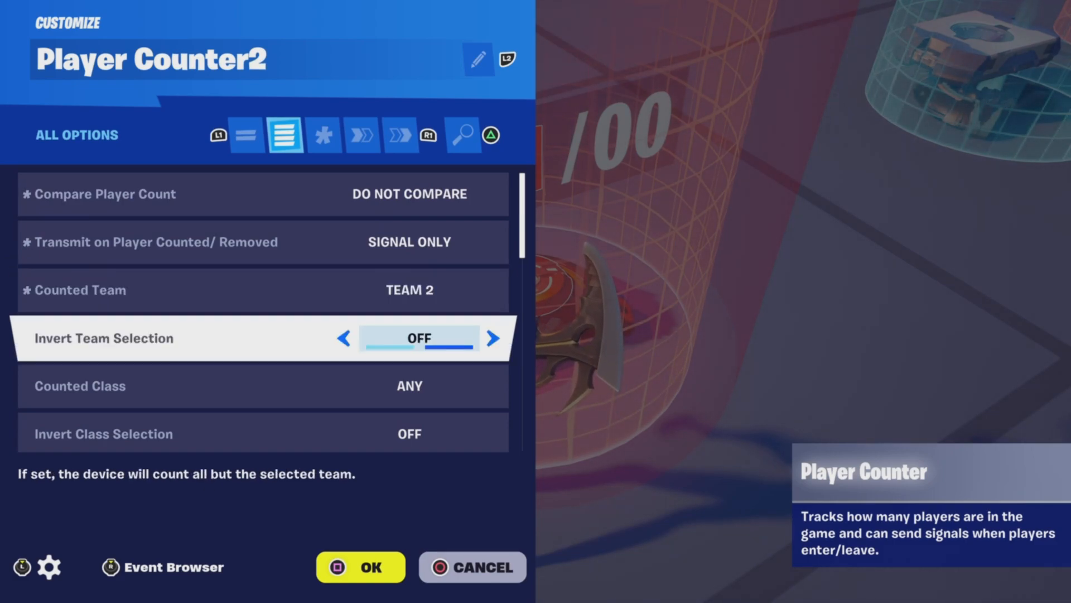
# Review Player Counter2's counted class, class inversion, phase, info panel, icon, base color and registered-player options
pyautogui.press('Down')
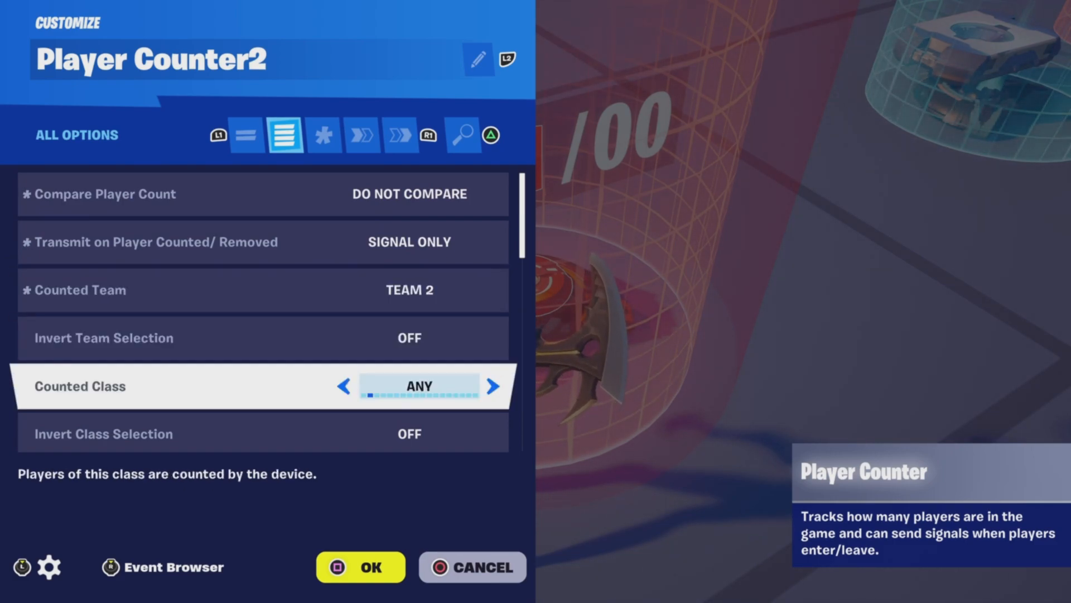
pyautogui.press('Down')
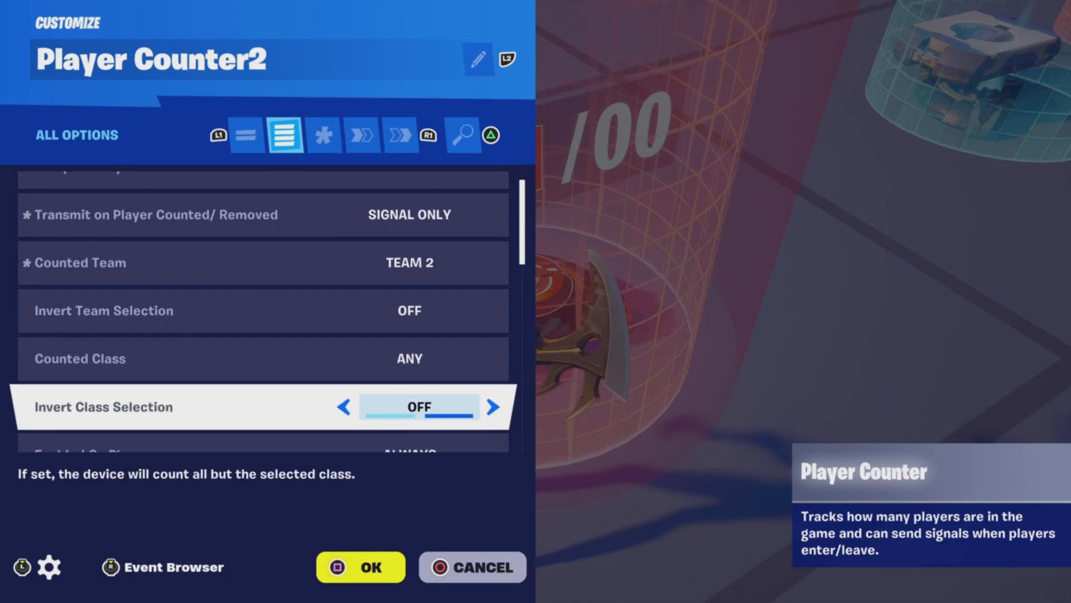
pyautogui.press('Down')
pyautogui.press('Down')
pyautogui.press('Down')
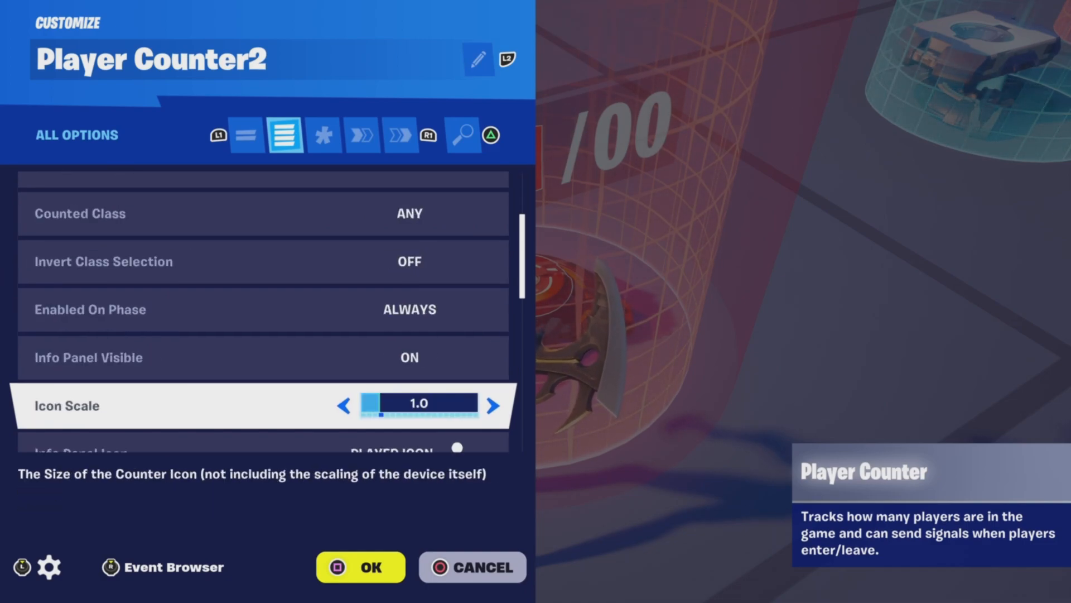
pyautogui.press('Down')
pyautogui.press('Down')
pyautogui.press('Down')
pyautogui.press('Down')
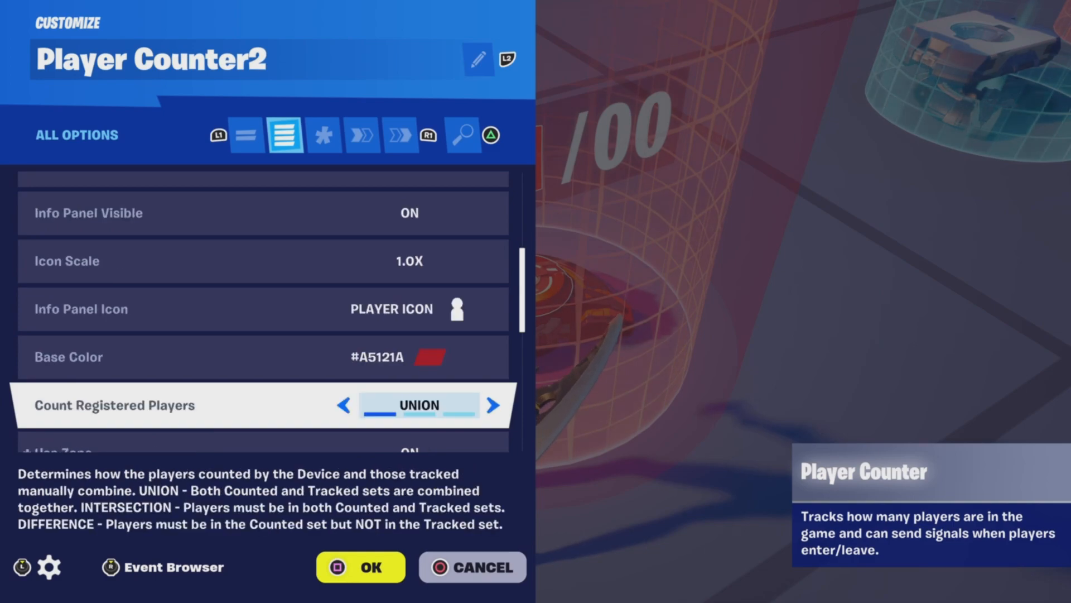
# Review Player Counter2's zone options, covering use, shape, counting time, visibility, size units, dimensions and offsets
pyautogui.press('Down')
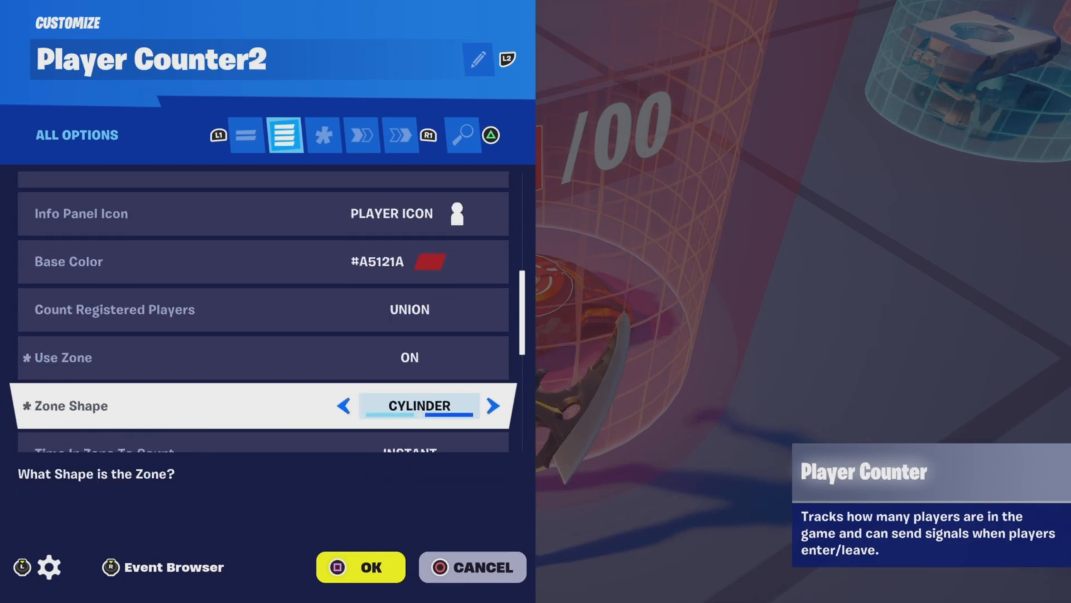
pyautogui.press('Down')
pyautogui.press('Down')
pyautogui.press('Down')
pyautogui.press('Down')
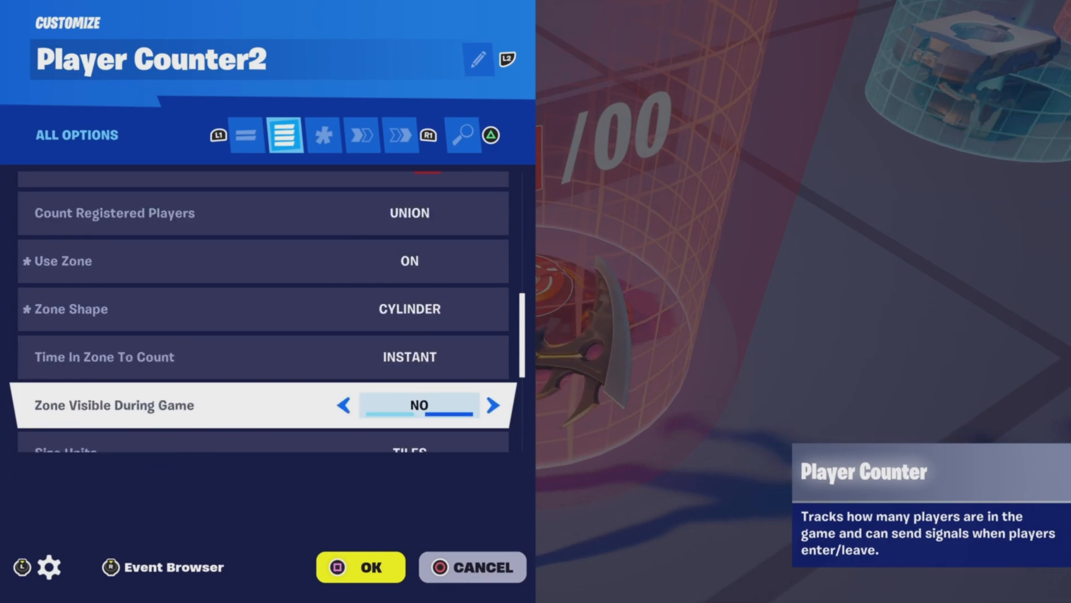
pyautogui.press('Down')
pyautogui.press('Down')
pyautogui.press('Down')
pyautogui.press('Down')
pyautogui.press('Down')
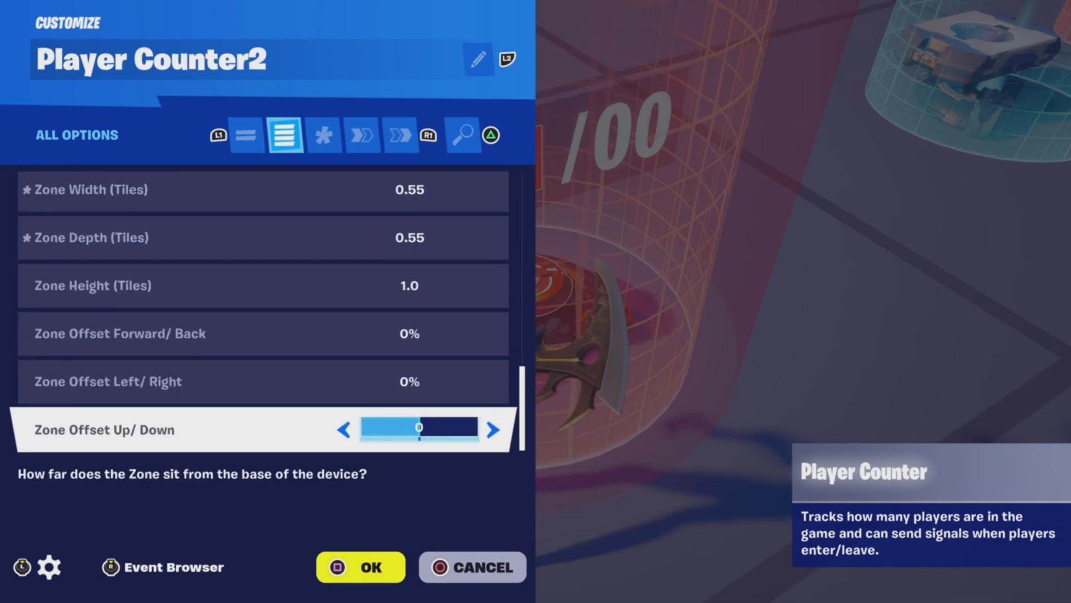
# Check which device event is bound to Player Counter2's Increment Target Player Count function
pyautogui.press('R1')
pyautogui.press('R1')
pyautogui.press('Down')
pyautogui.press('Down')
pyautogui.press('Down')
pyautogui.press('Down')
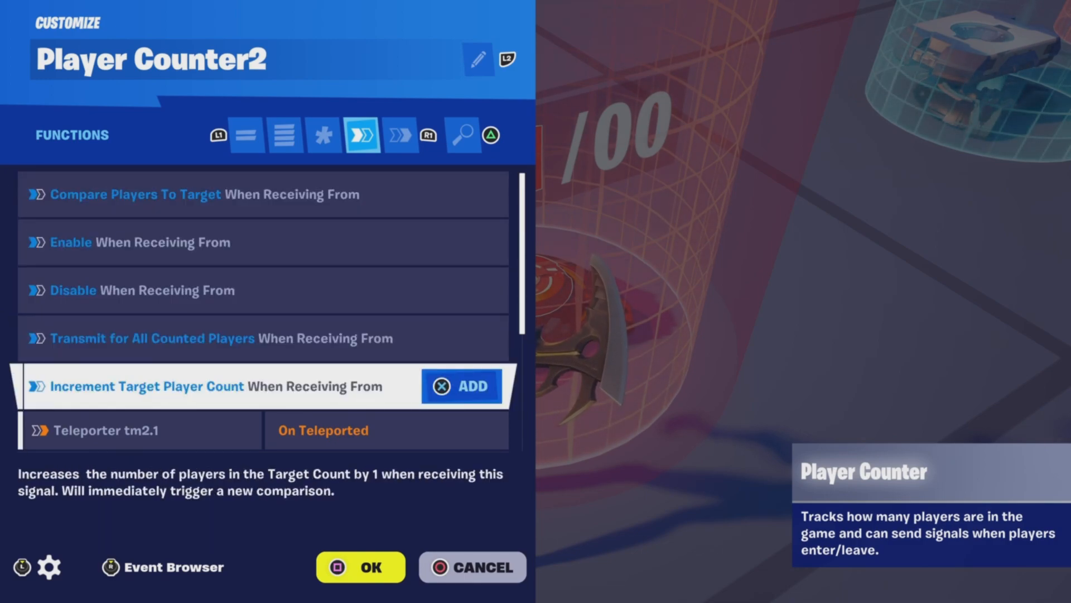
pyautogui.press('Down')
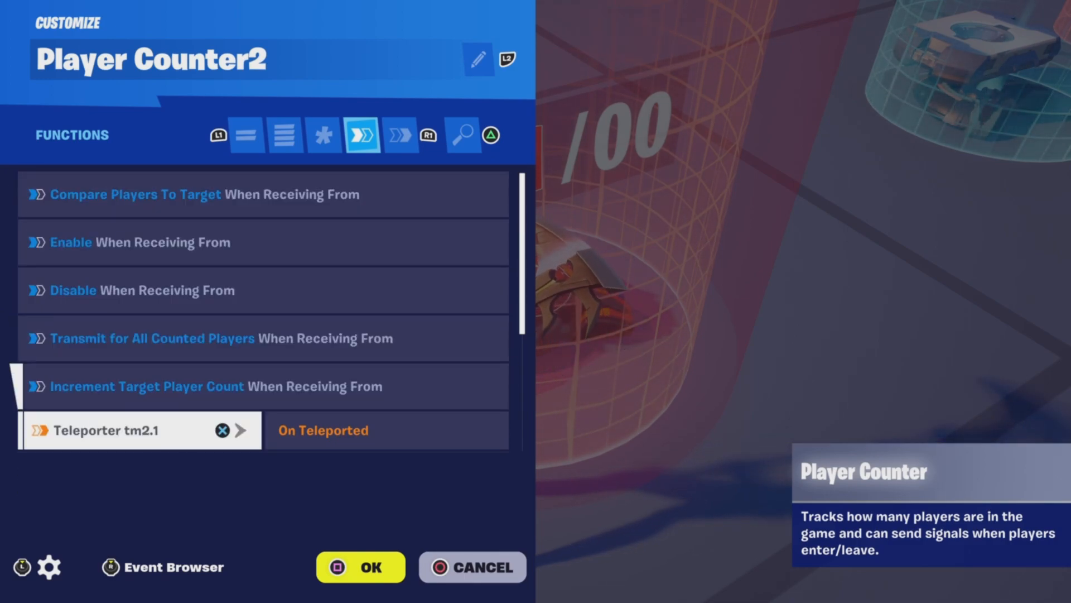
# Look through Player Counter2's remaining functions and its events, and leave its settings
pyautogui.press('Down')
pyautogui.press('Down')
pyautogui.press('Down')
pyautogui.press('Down')
pyautogui.press('Down')
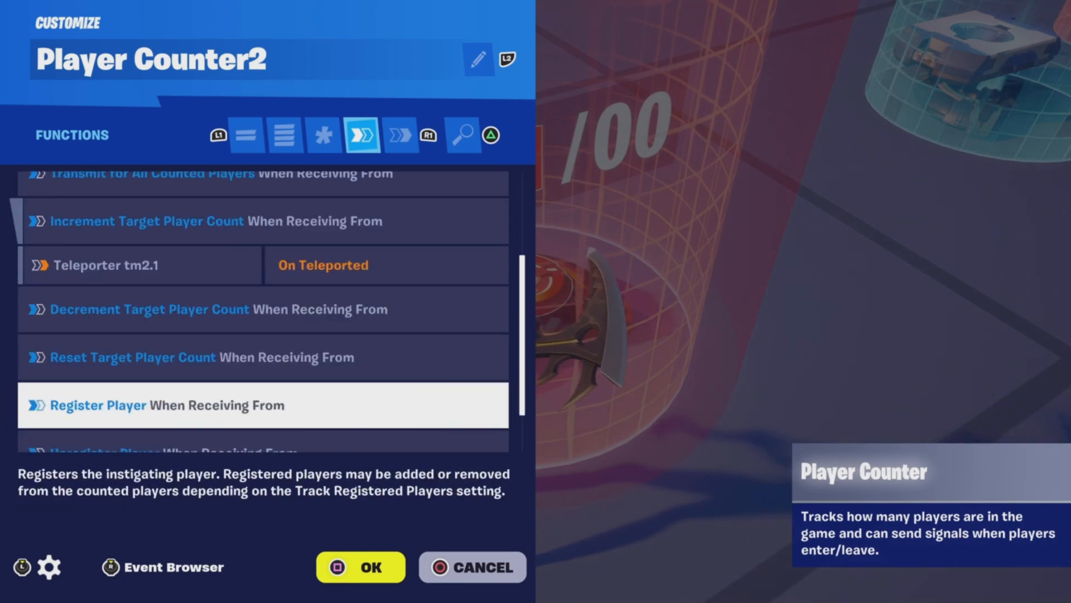
pyautogui.press('e')
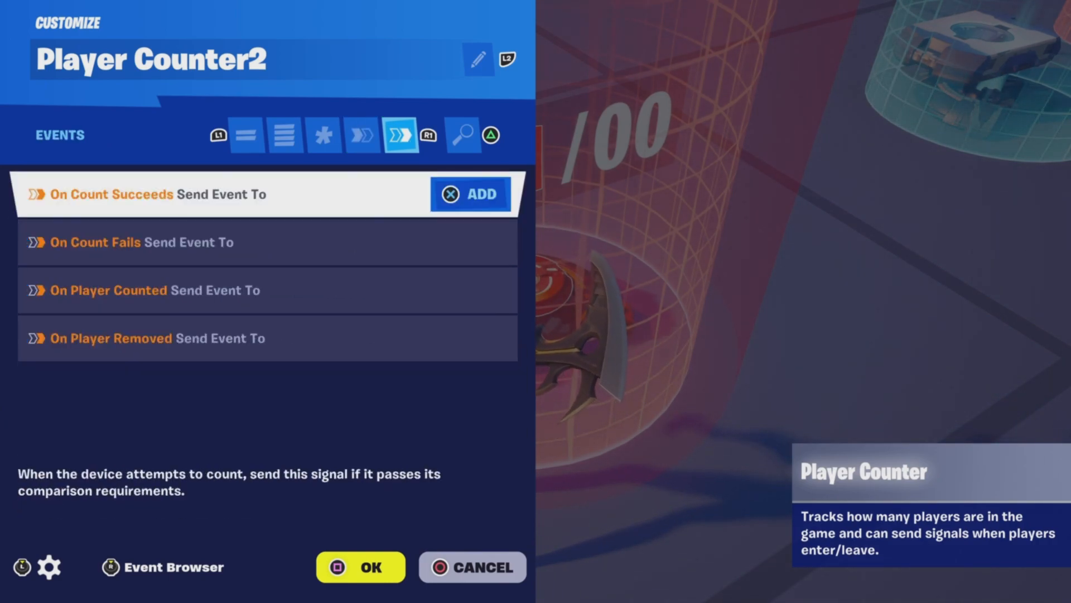
pyautogui.press('Escape')
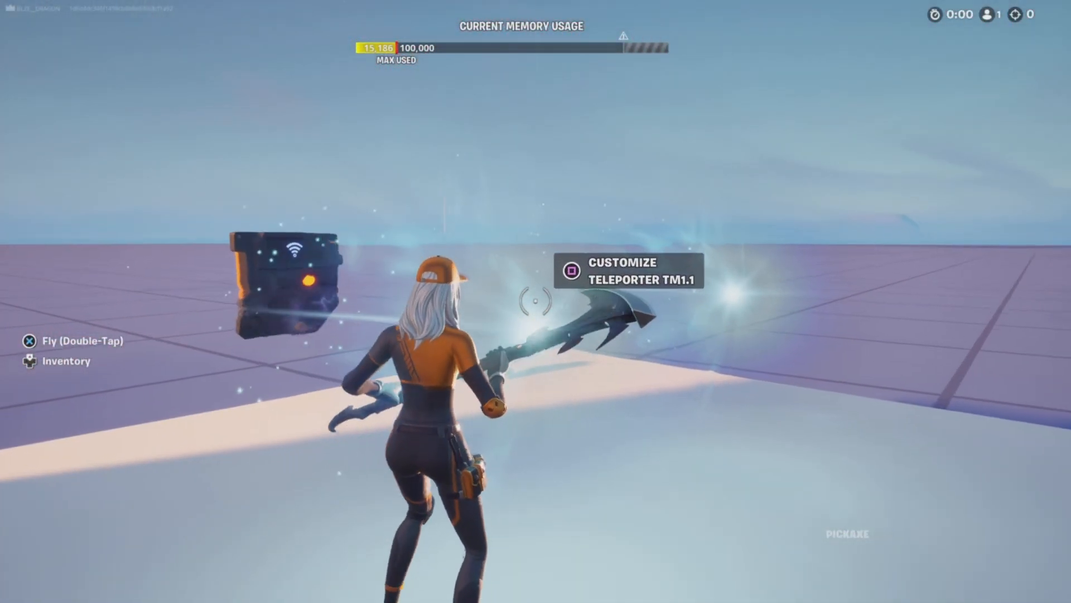
# Open Teleporter tm1.1's settings and review its teleporter group, target group, phase, team and class options
pyautogui.press('e')
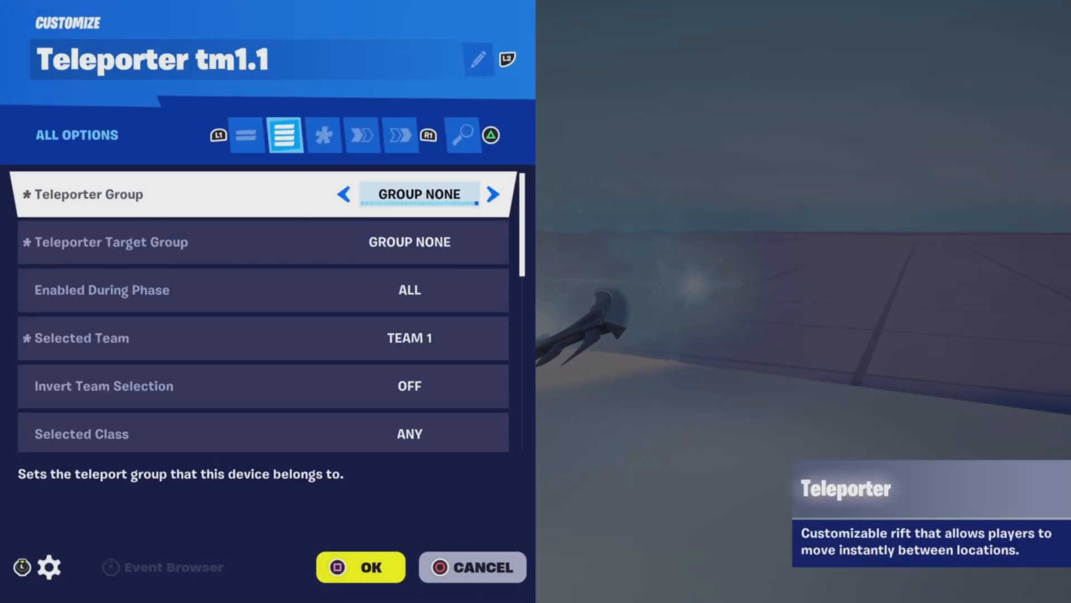
pyautogui.press('Down')
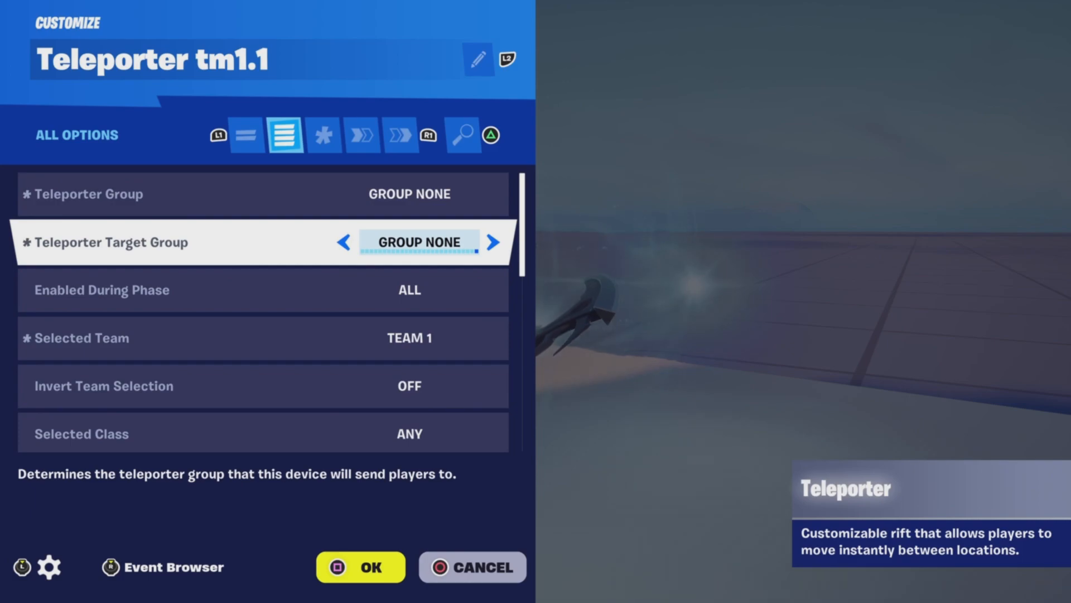
pyautogui.press('Down')
pyautogui.press('Down')
pyautogui.press('Down')
pyautogui.press('Up')
pyautogui.press('Up')
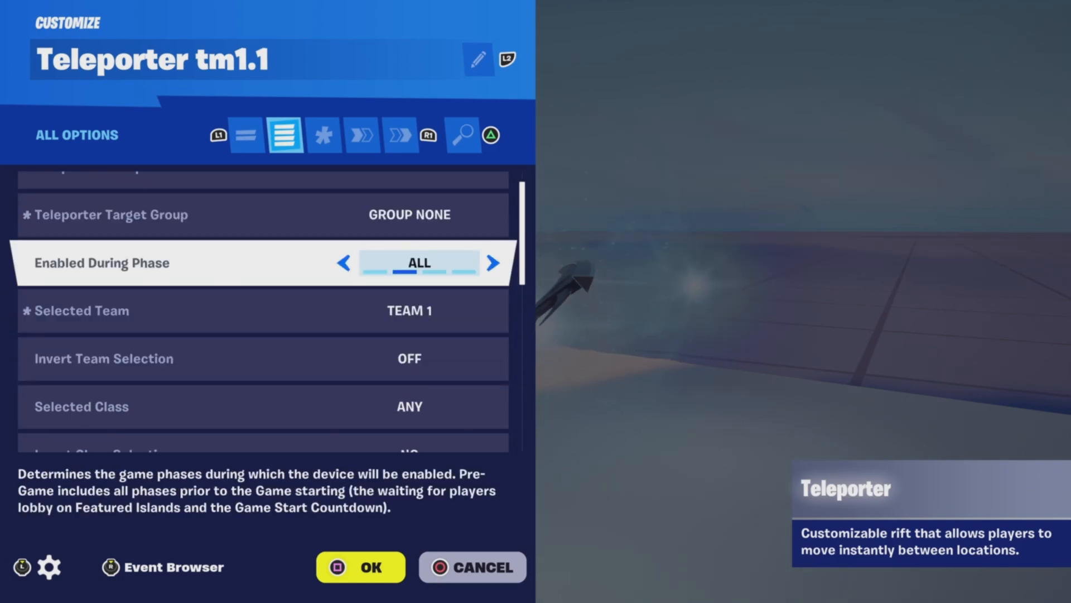
pyautogui.press('Down')
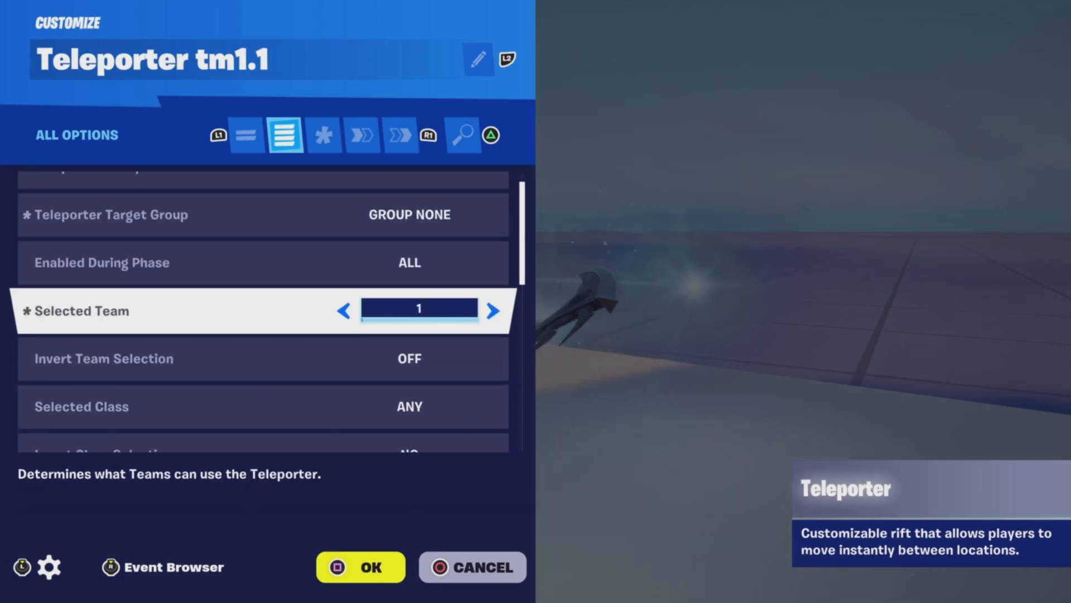
pyautogui.press('Down')
pyautogui.press('Down')
pyautogui.press('Down')
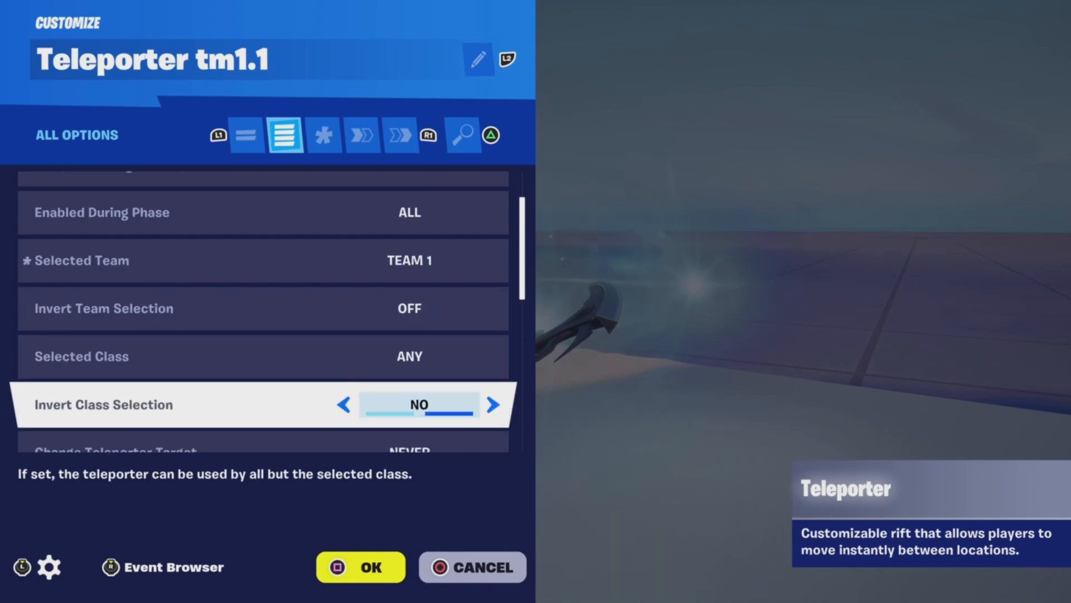
# Review Teleporter tm1.1's target linking, rift visibility, effects, momentum, player facing, effect radius, relative position and skydive options
pyautogui.press('Down')
pyautogui.press('Down')
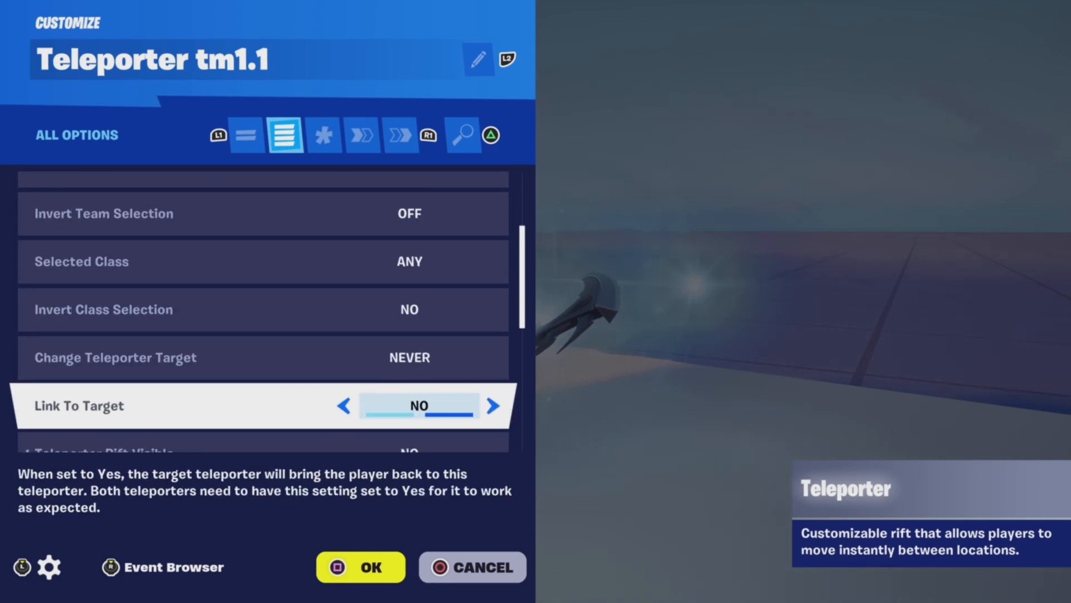
pyautogui.press('Down')
pyautogui.press('Down')
pyautogui.press('Down')
pyautogui.press('Down')
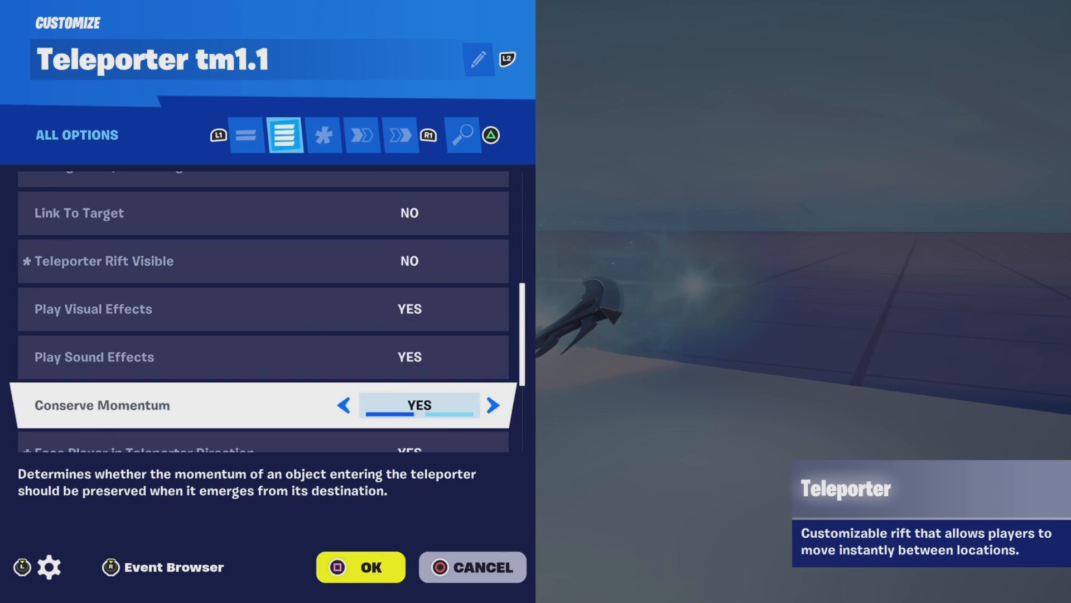
pyautogui.press('Down')
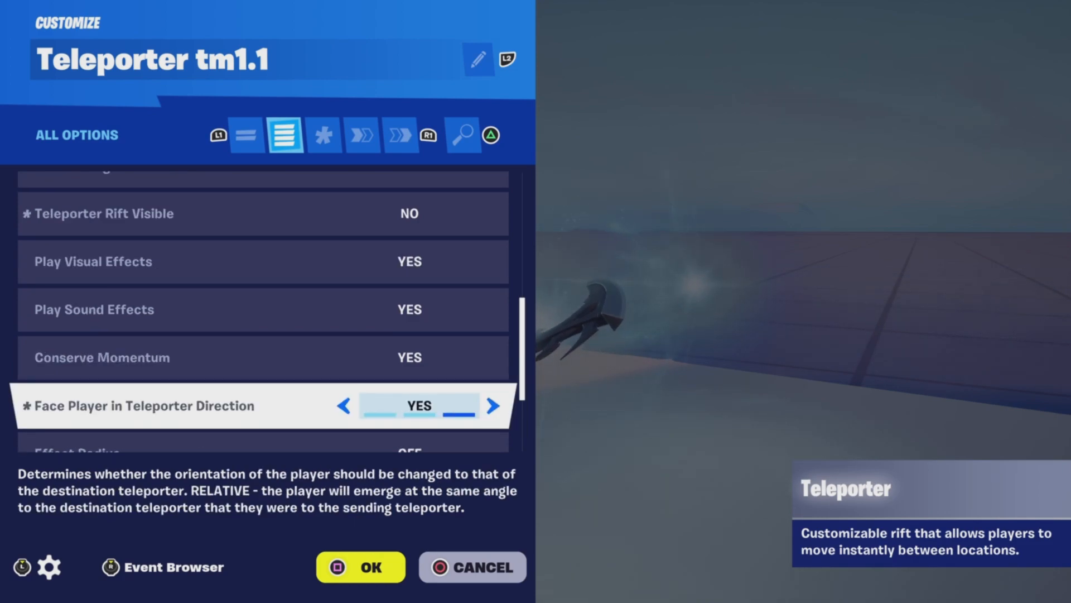
pyautogui.press('Down')
pyautogui.press('Down')
pyautogui.press('Down')
pyautogui.press('Down')
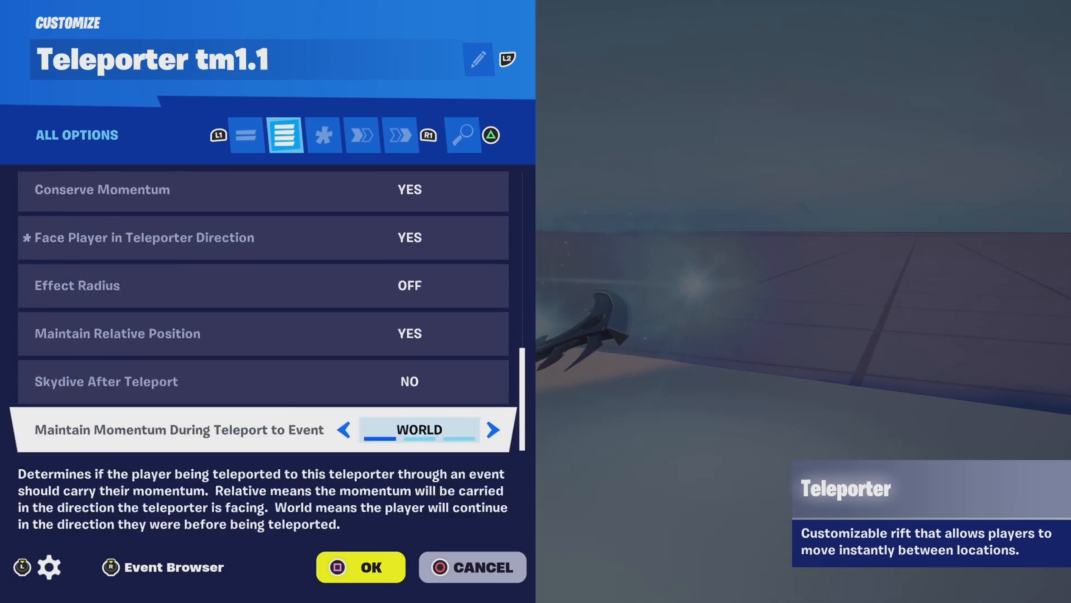
# Check which class selector events are bound to Teleporter tm1.1's Teleport function
pyautogui.press('e')
pyautogui.press('e')
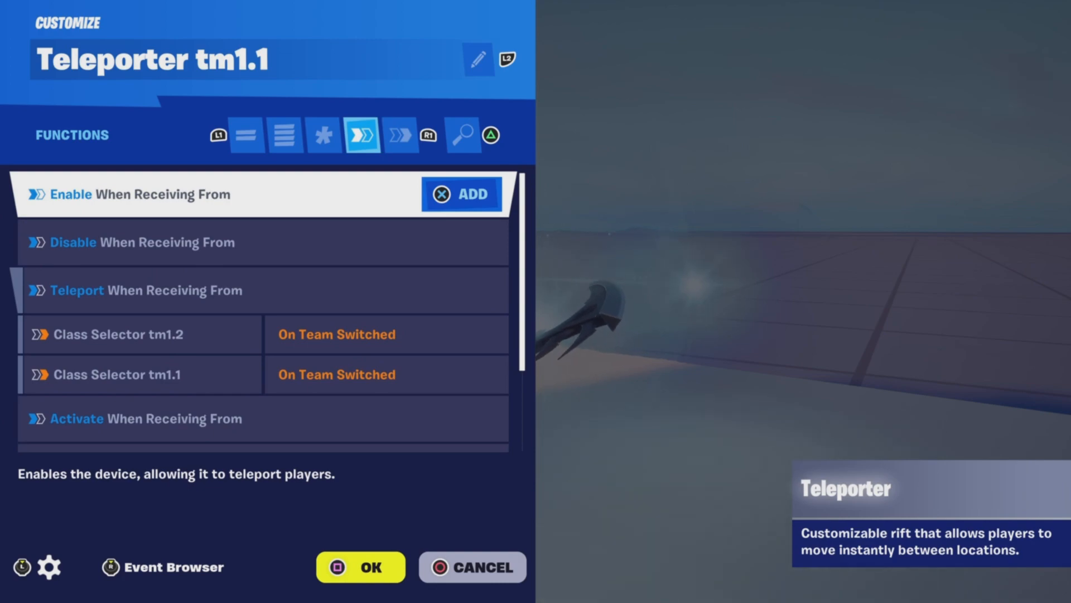
pyautogui.press('Down')
pyautogui.press('Down')
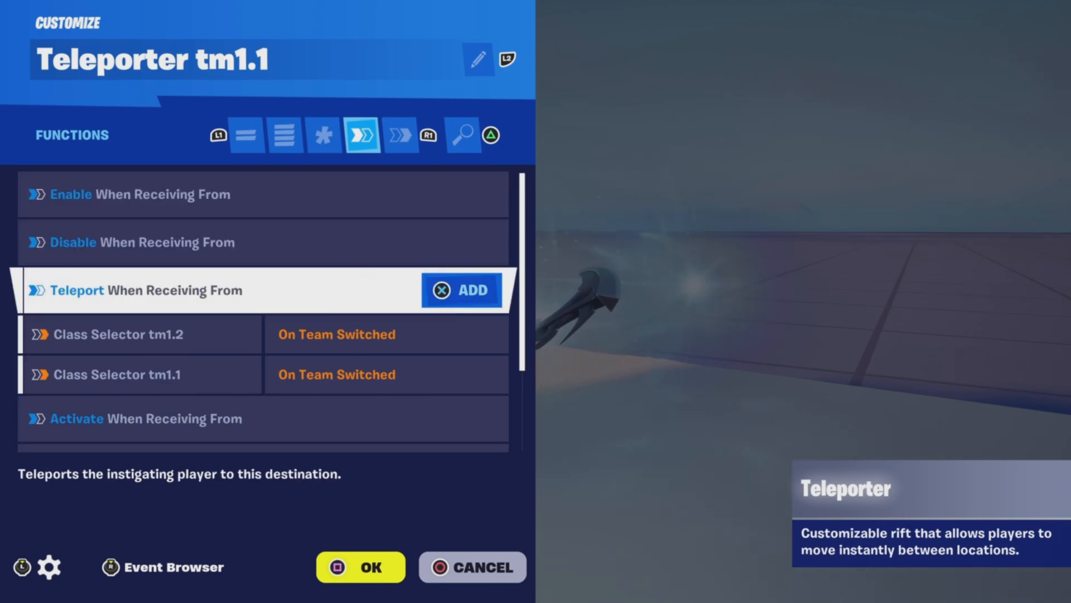
pyautogui.press('Down')
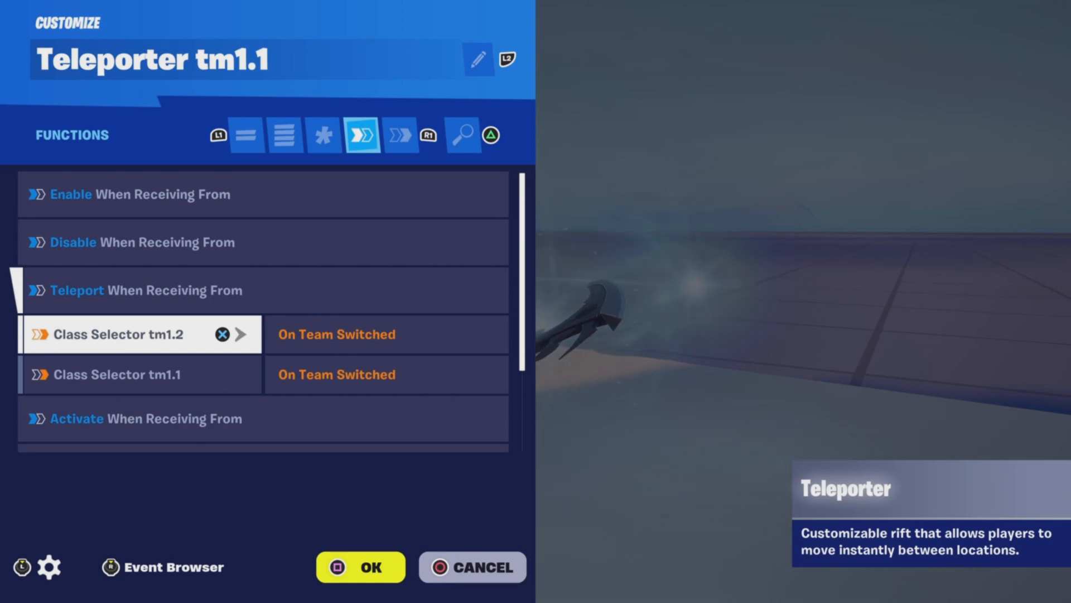
# Review the devices and functions bound to Teleporter tm1.1's On Teleported event, and leave its settings
pyautogui.press('Escape')
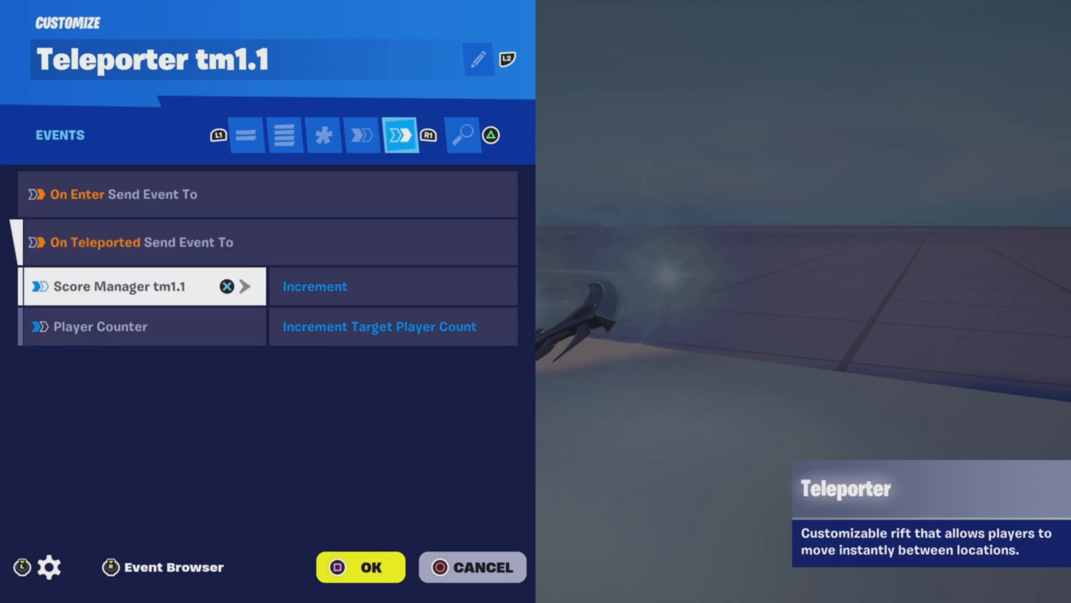
pyautogui.press('Down')
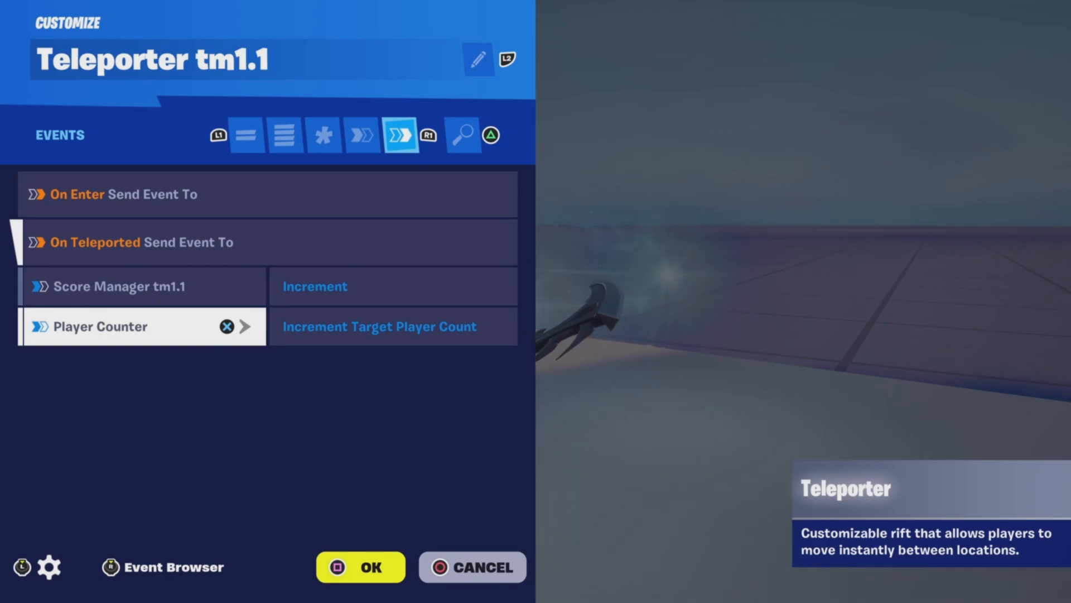
pyautogui.press('Escape')
pyautogui.press('e')
pyautogui.press('Down')
pyautogui.press('Down')
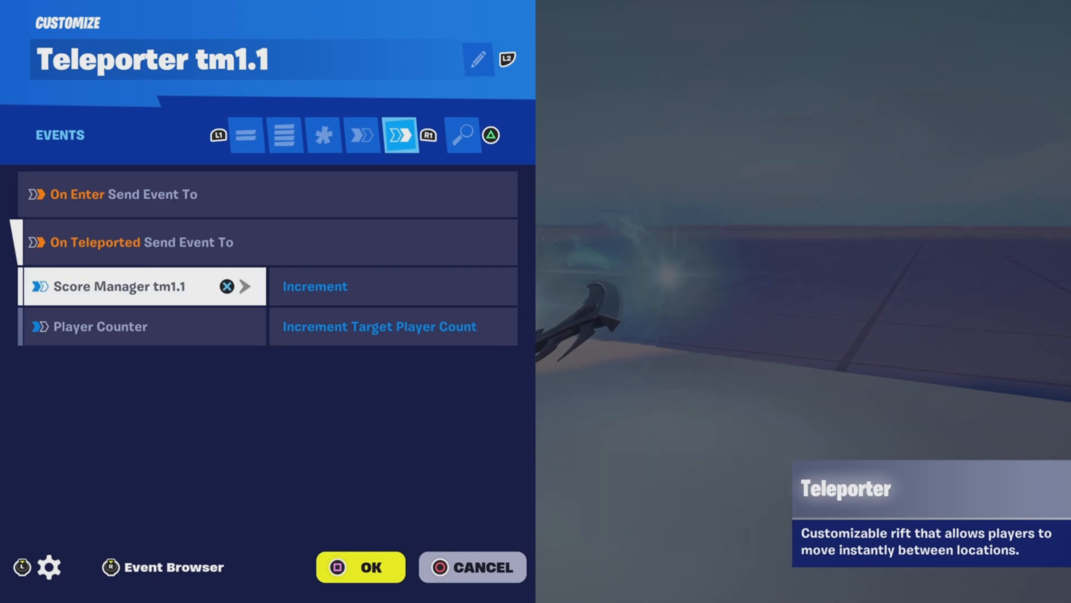
pyautogui.press('Down')
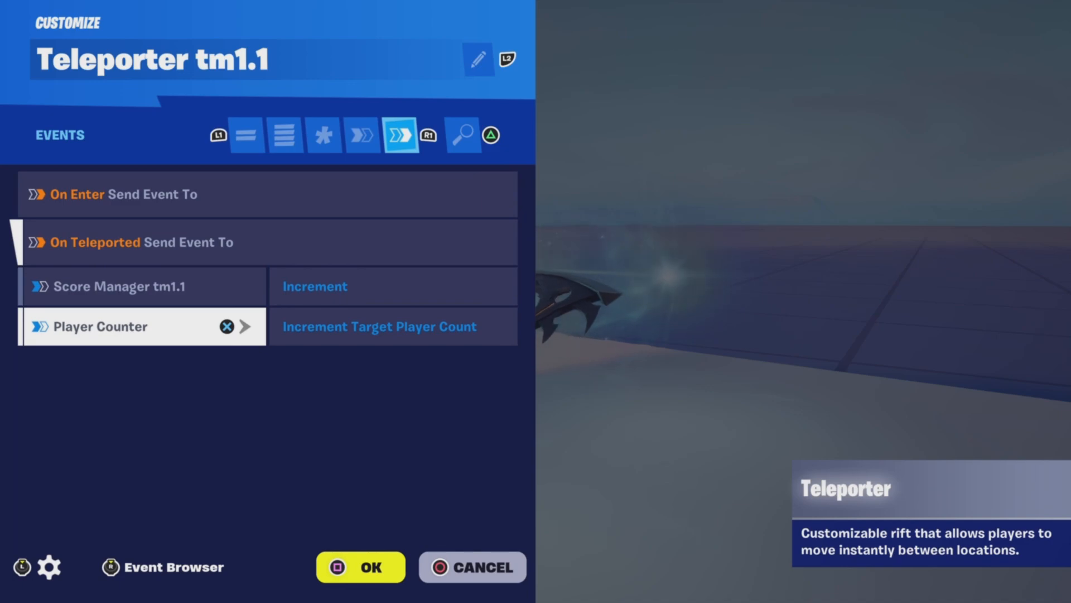
pyautogui.press('Escape')
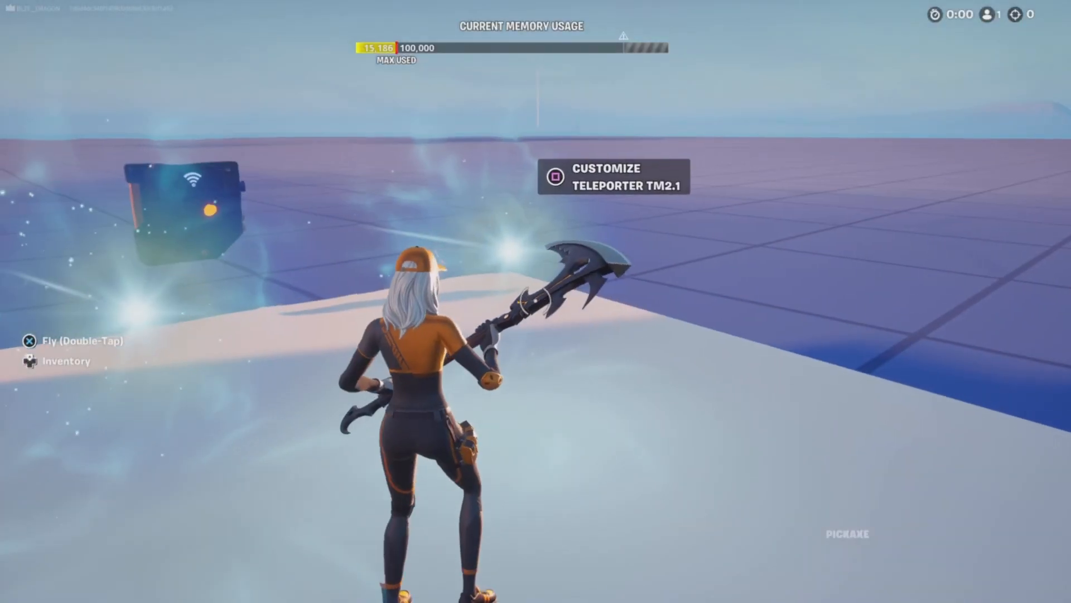
# Open Teleporter tm2.1's settings and review its teleporter group, target group, phase, team, class and target change options
pyautogui.press('e')
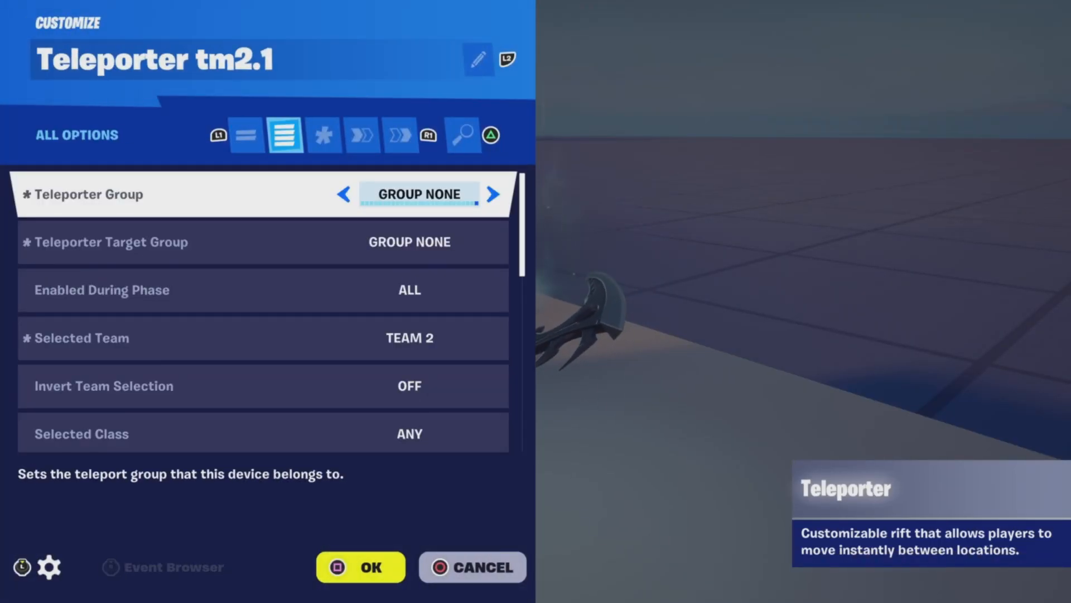
pyautogui.press('Down')
pyautogui.press('Down')
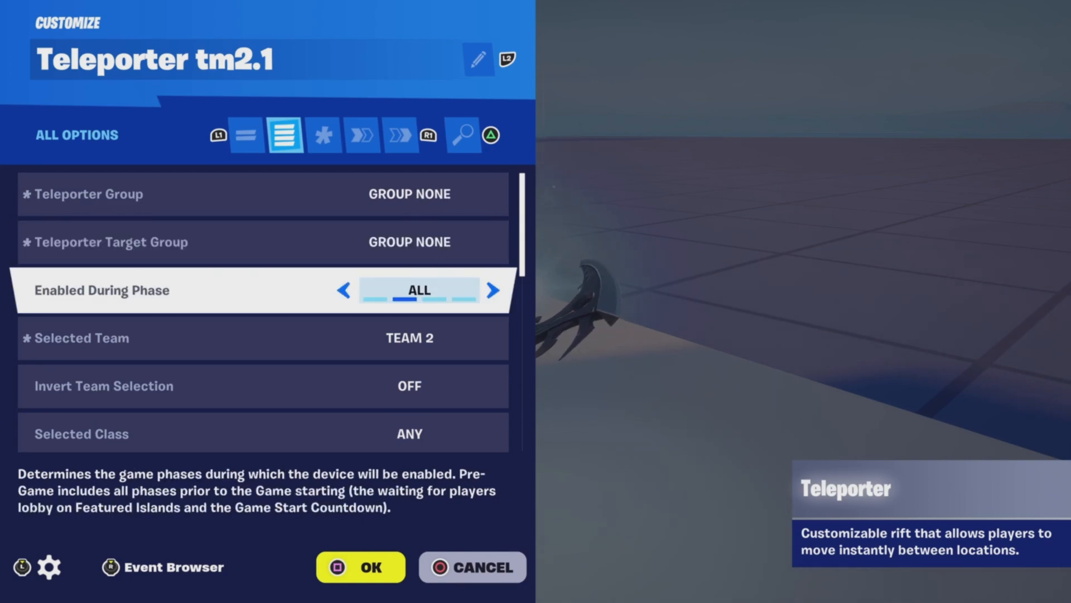
pyautogui.press('Down')
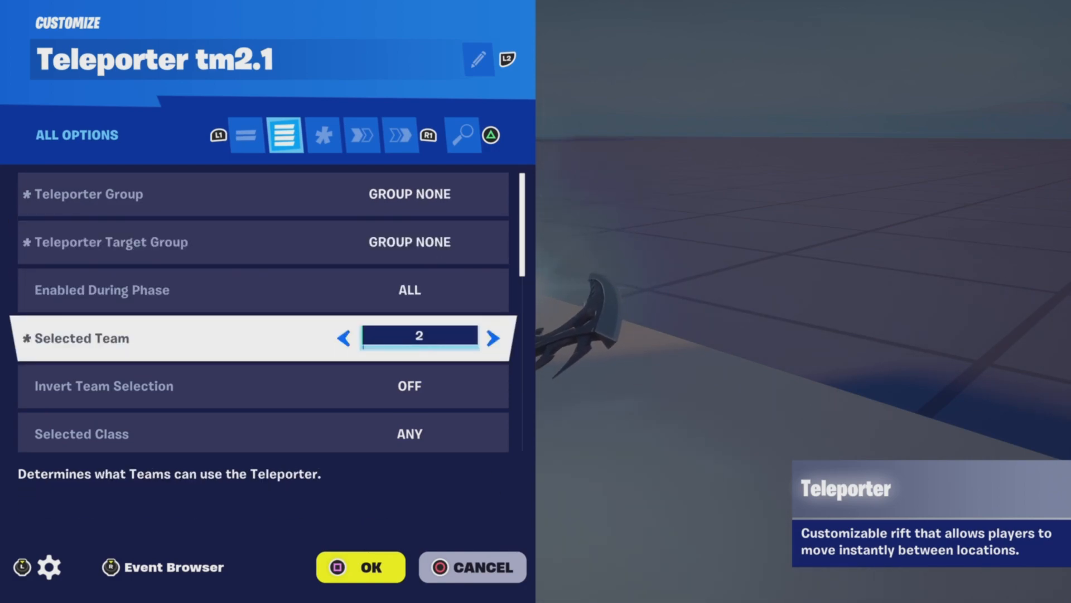
pyautogui.press('Down')
pyautogui.press('Down')
pyautogui.press('Down')
pyautogui.press('Down')
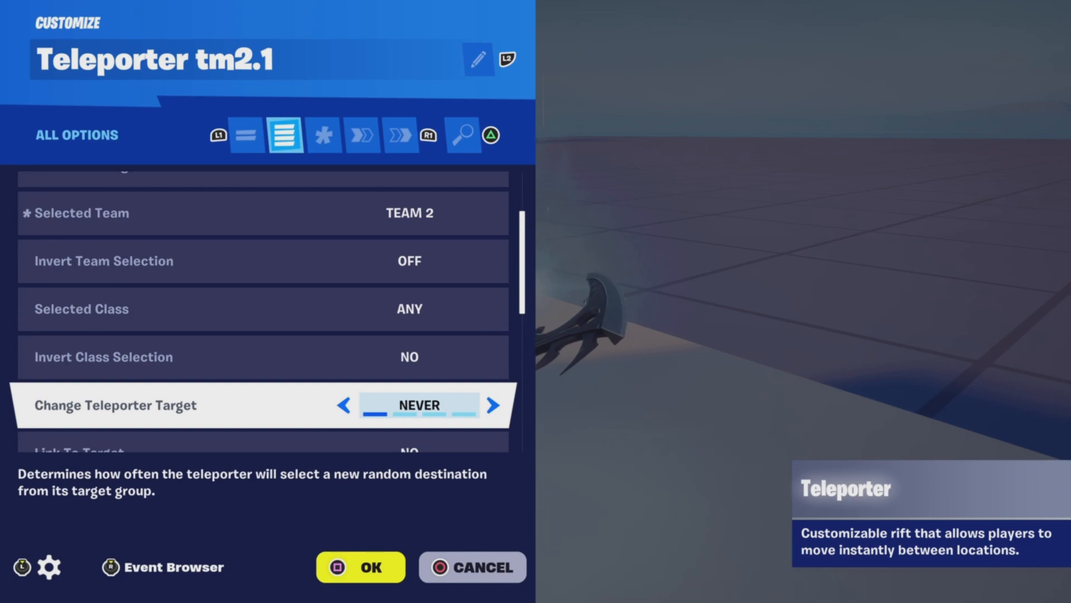
# Review Teleporter tm2.1's target linking, rift visibility, visual and sound effects, momentum and player facing options
pyautogui.press('Down')
pyautogui.press('Down')
pyautogui.press('Down')
pyautogui.press('Down')
pyautogui.press('Down')
pyautogui.press('Down')
pyautogui.press('Down')
pyautogui.press('Down')
pyautogui.press('Down')
pyautogui.press('Down')
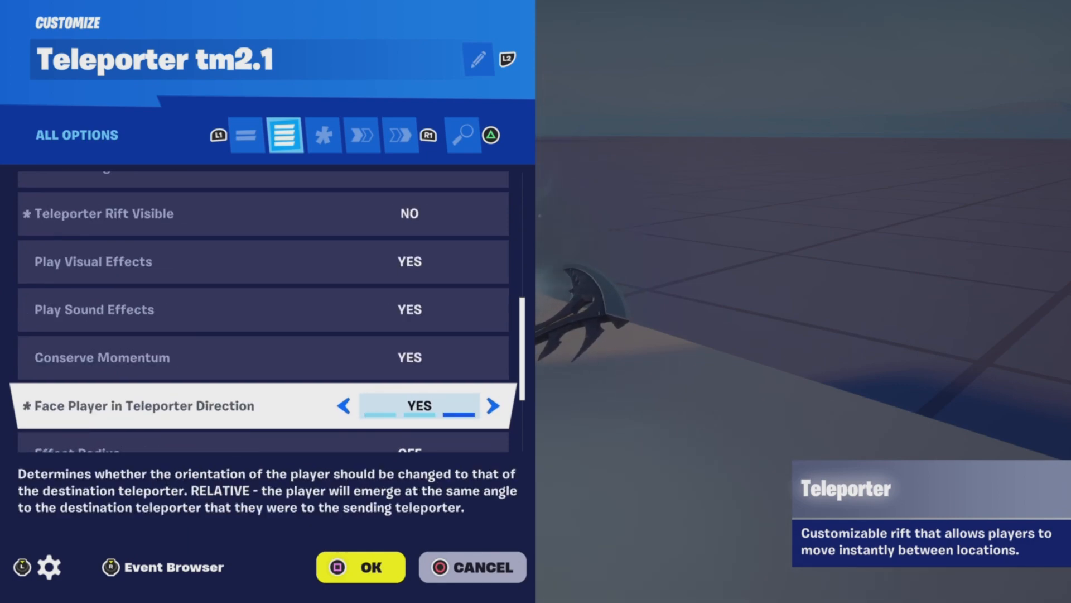
# Check which class selector events are bound to Teleporter tm2.1's Teleport function, and look through its remaining functions
pyautogui.press('R1')
pyautogui.press('R1')
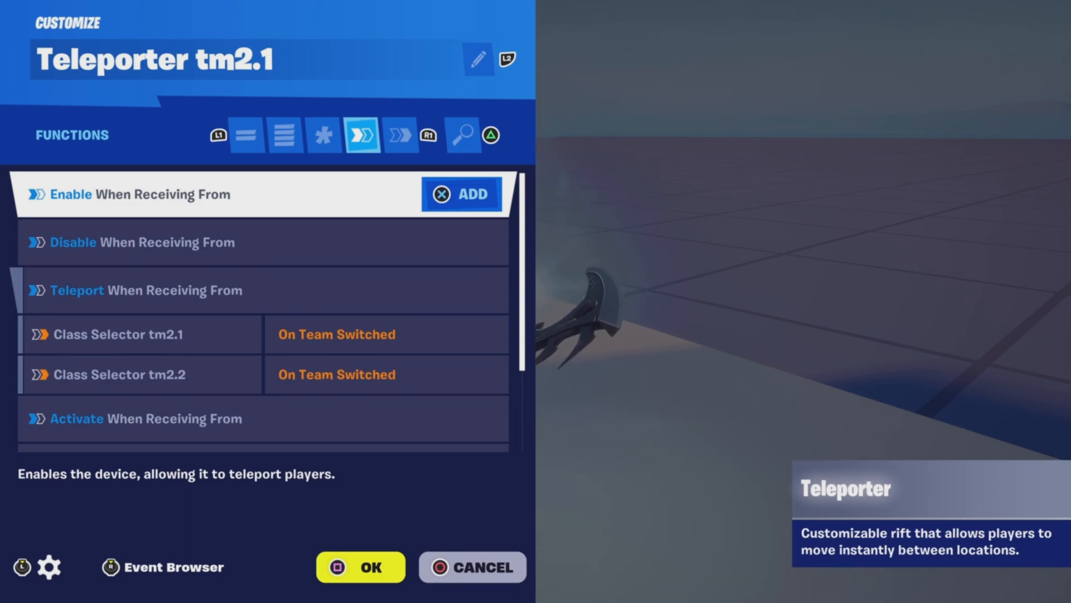
pyautogui.press('Down')
pyautogui.press('Down')
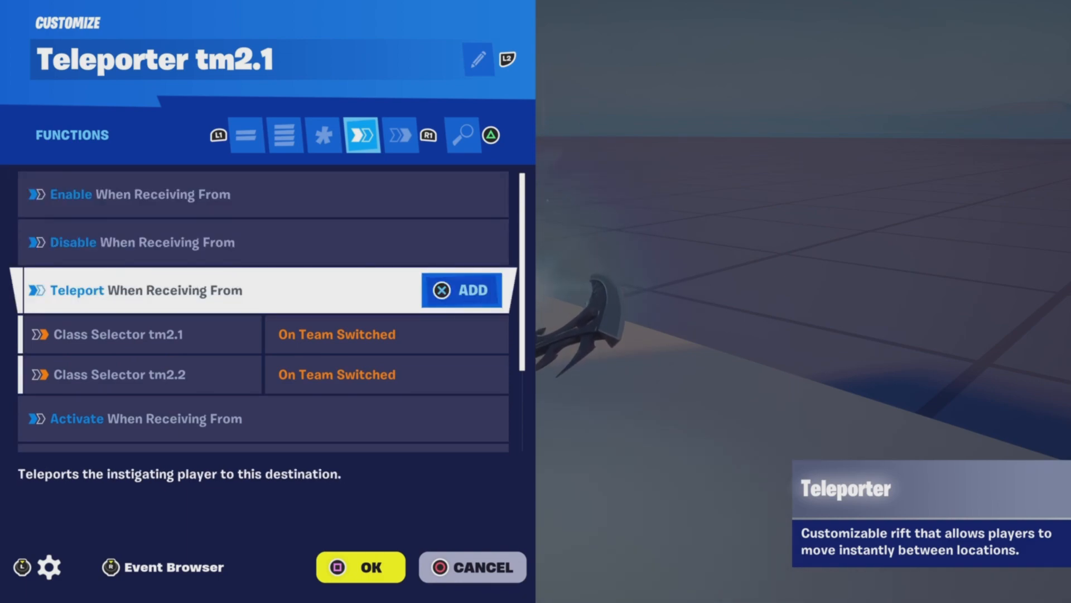
pyautogui.press('Down')
pyautogui.press('Down')
pyautogui.press('Down')
pyautogui.press('Down')
pyautogui.press('Down')
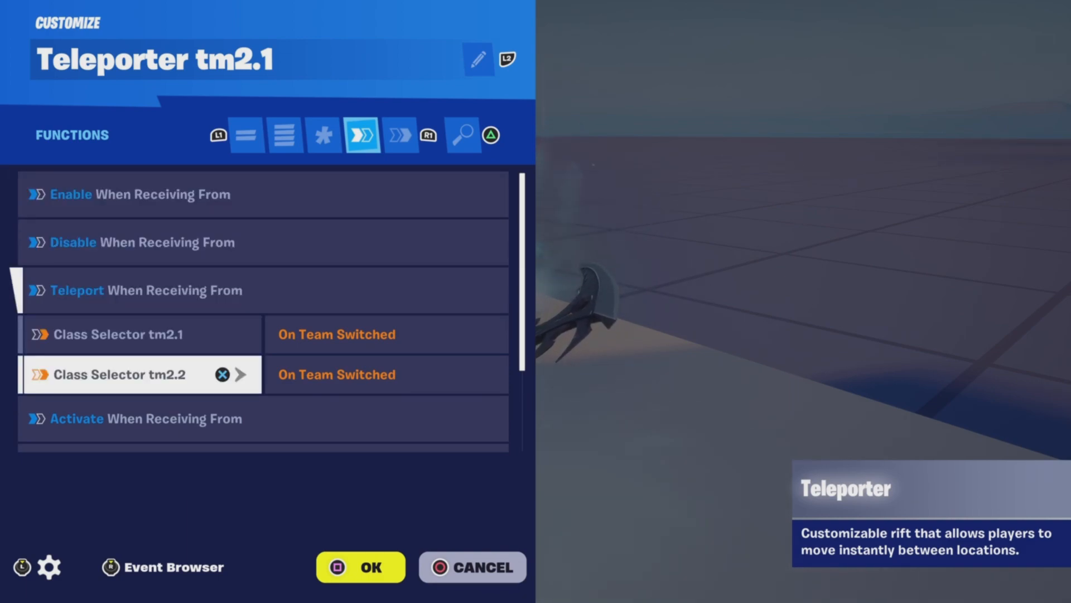
pyautogui.press('Down')
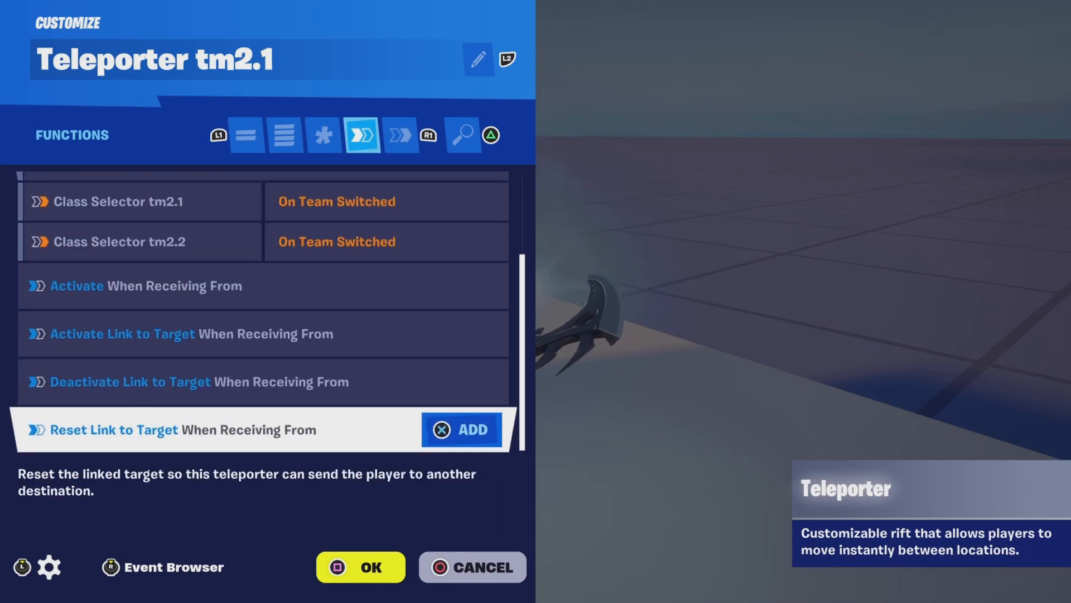
# Check which devices and functions Teleporter tm2.1's On Teleported event is sent to
pyautogui.press('R1')
pyautogui.press('Down')
pyautogui.press('Down')
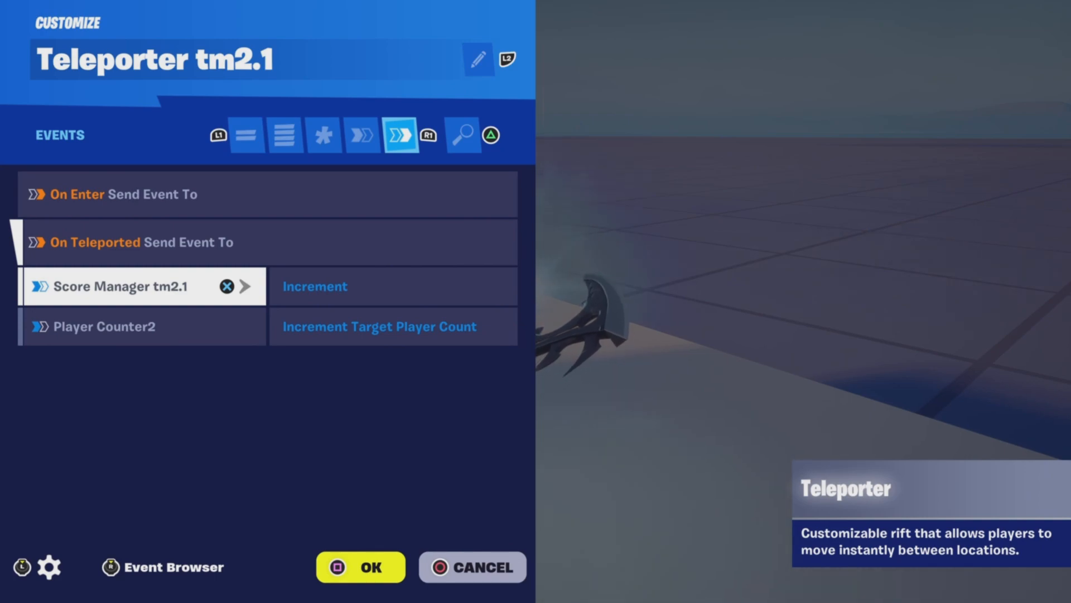
pyautogui.press('Down')
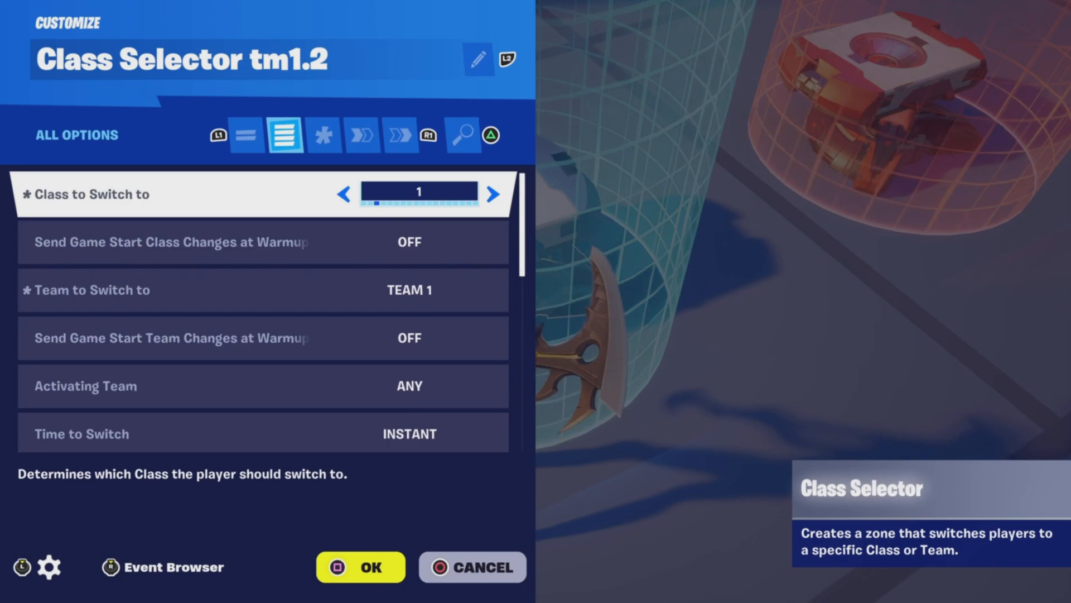
# Review Class Selector tm1.2's class, team, warmup, activating team, switch time, respawn and health restore options
pyautogui.press('Down')
pyautogui.press('Down')
pyautogui.press('Down')
pyautogui.press('Down')
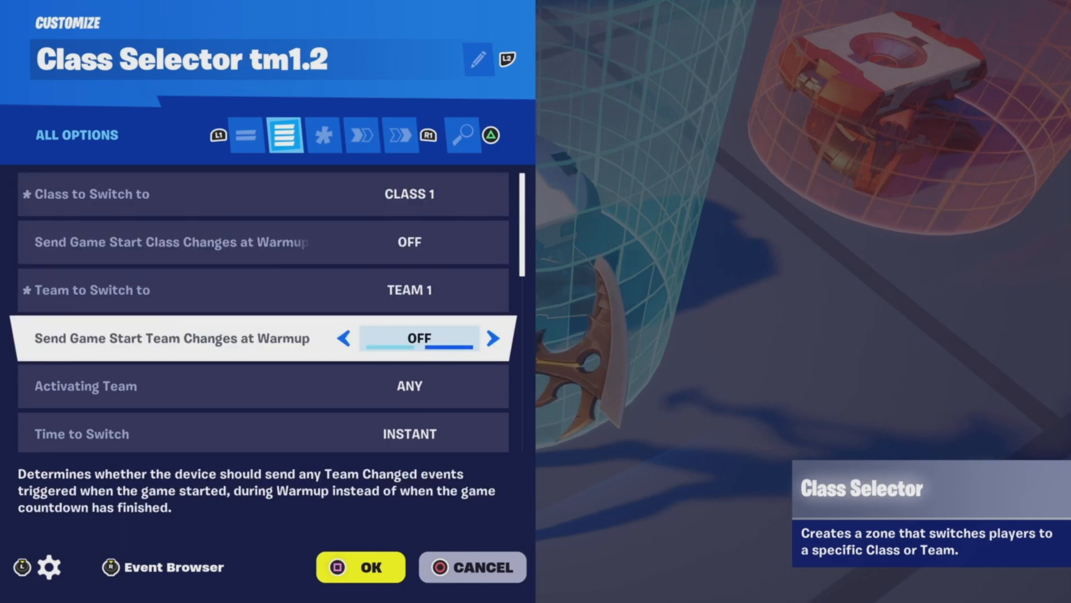
pyautogui.press('Down')
pyautogui.press('Down')
pyautogui.press('Down')
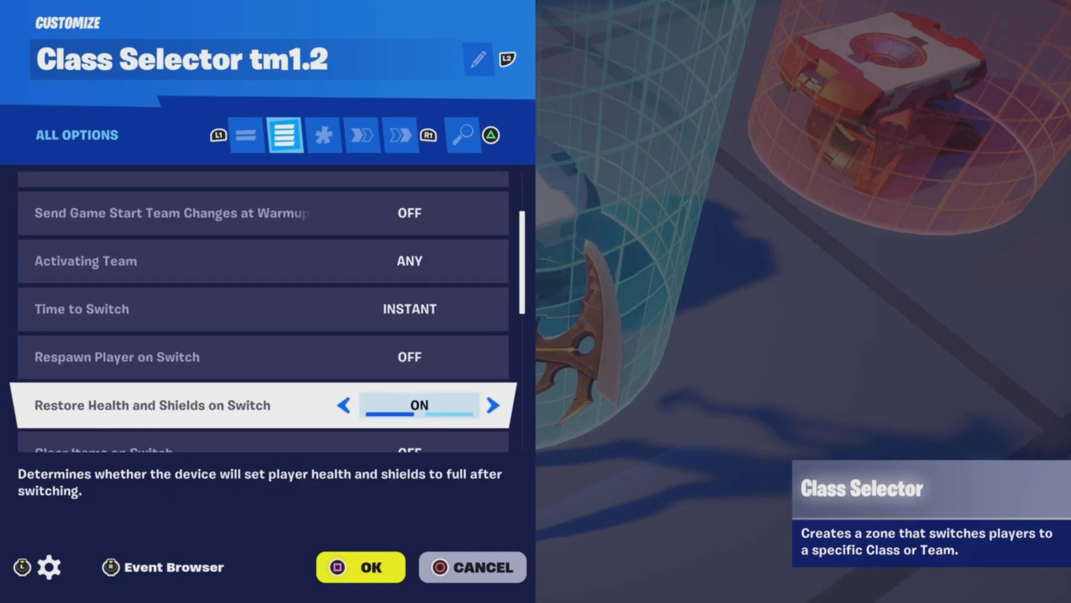
# Review Class Selector tm1.2's item clearing, volume size, visibility, accent color and enabled phase options
pyautogui.press('Down')
pyautogui.press('Down')
pyautogui.press('Down')
pyautogui.press('Down')
pyautogui.press('Down')
pyautogui.press('Down')
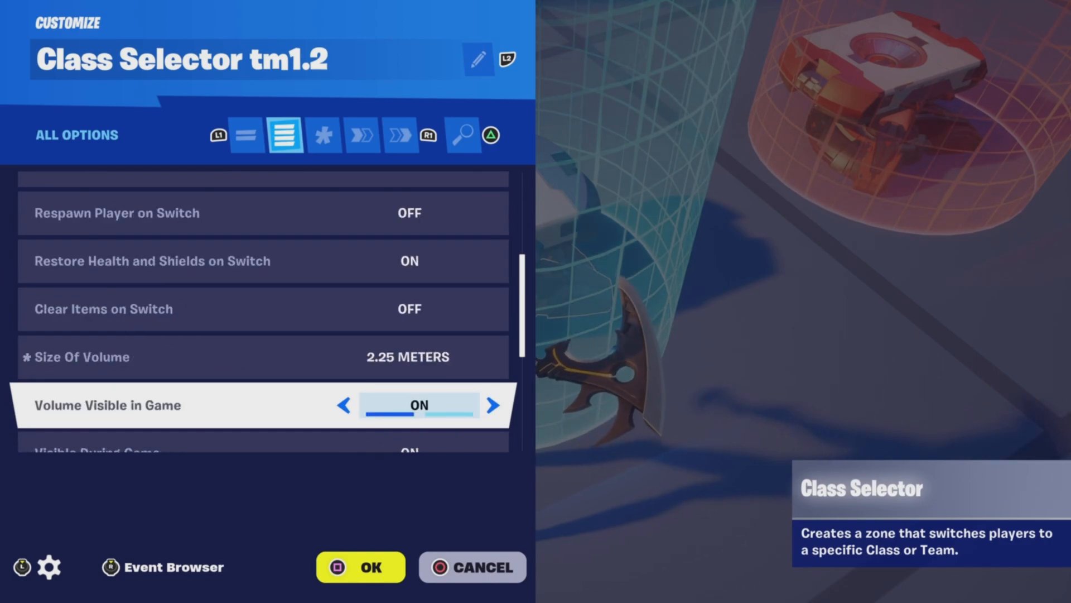
pyautogui.press('Down')
pyautogui.press('Down')
pyautogui.press('Down')
pyautogui.press('Down')
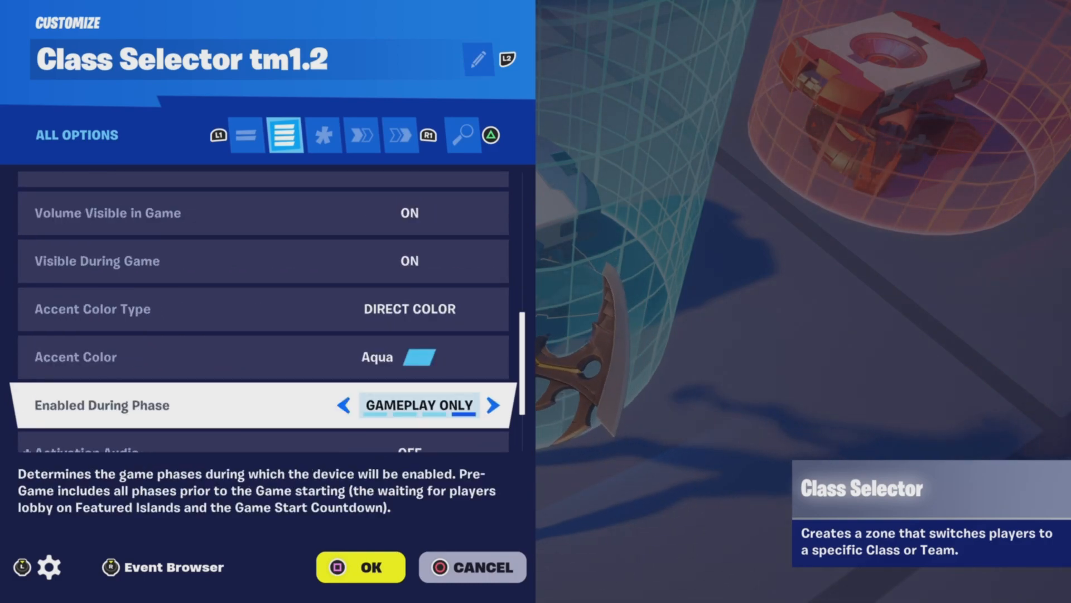
# Look through Class Selector tm1.2's functions for any bound device events
pyautogui.press('R1')
pyautogui.press('R1')
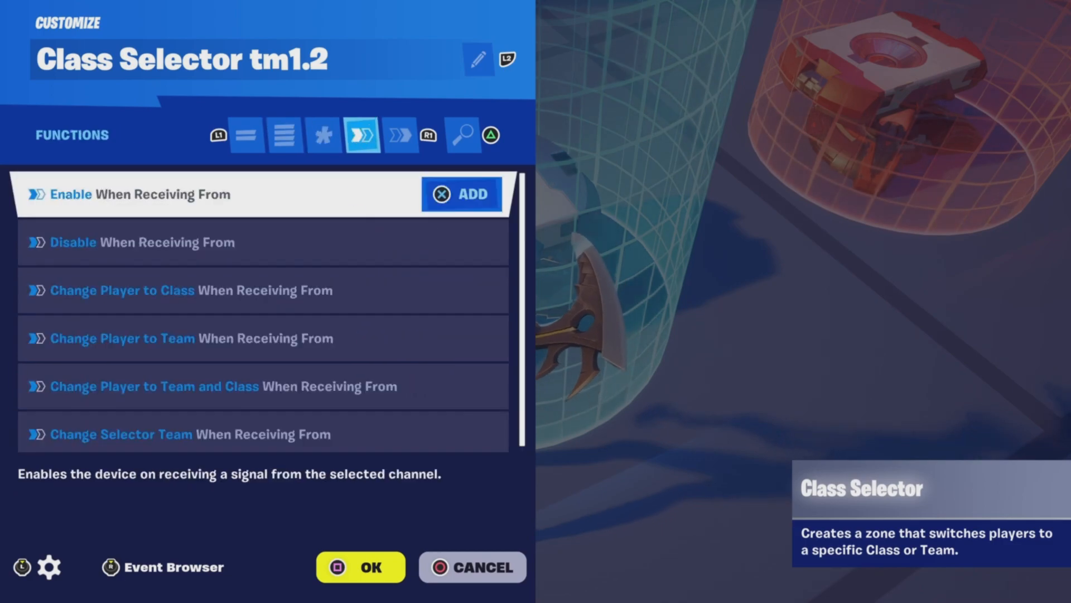
pyautogui.press('Down')
pyautogui.press('Down')
pyautogui.press('Down')
pyautogui.press('Down')
pyautogui.press('Down')
# Check which device function is bound to Class Selector tm1.2's On Team Switched event, and leave its settings
pyautogui.press('R1')
pyautogui.press('L1')
pyautogui.press('R1')
pyautogui.press('Down')
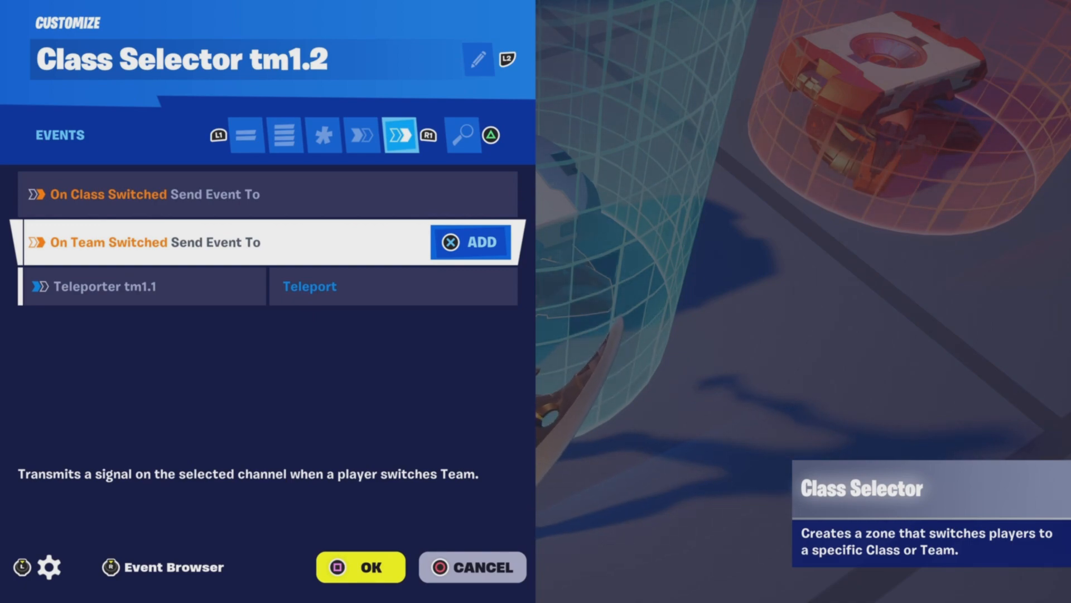
pyautogui.press('Down')
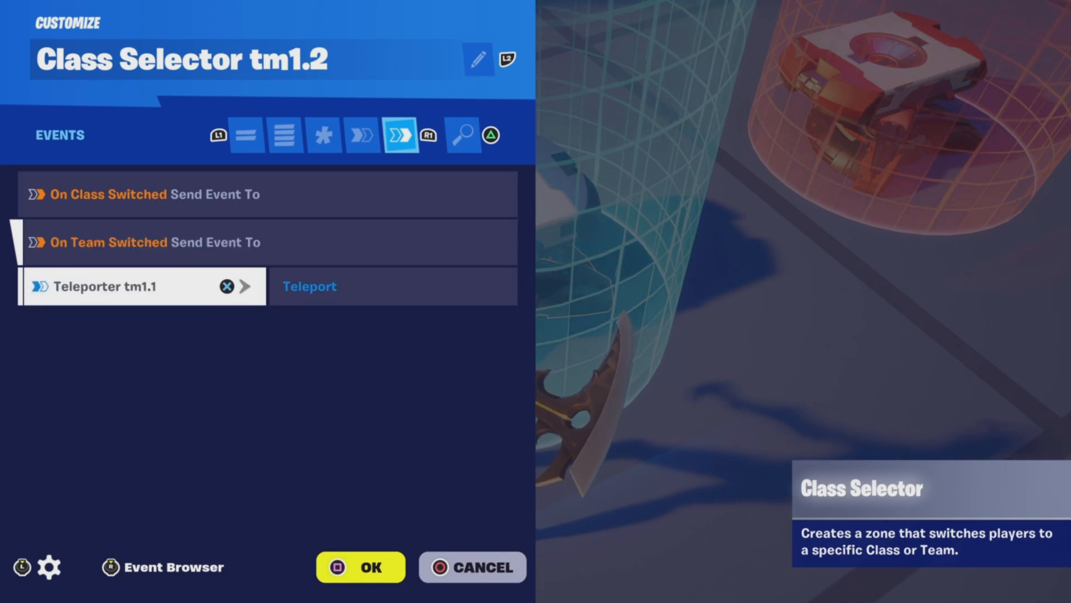
pyautogui.press('Escape')
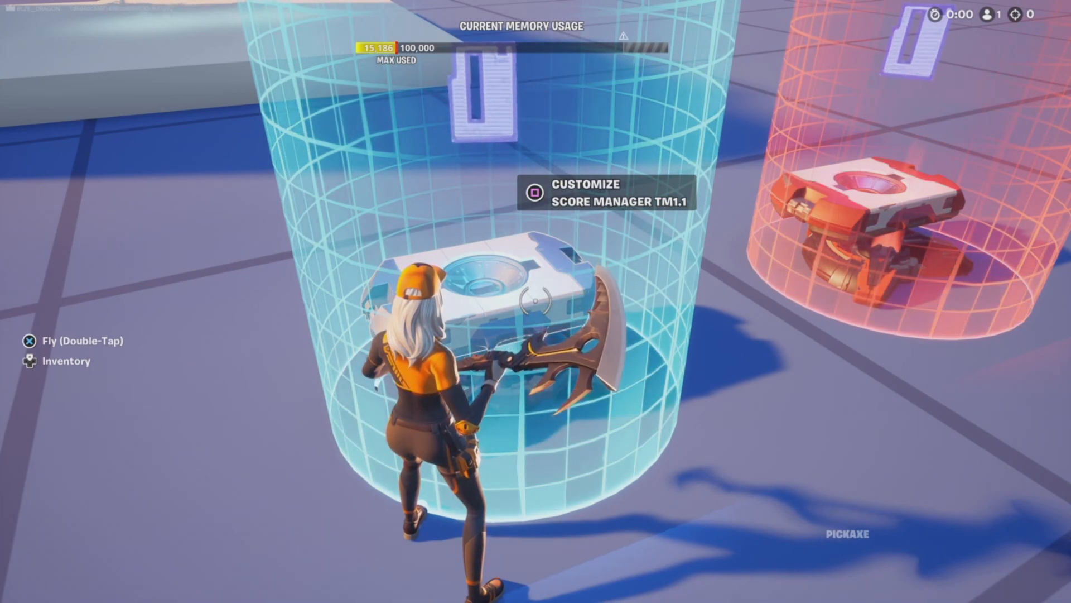
# Open Score Manager tm1.1's settings and review its score value, award type, activating team, trigger limit, increment and score change options
pyautogui.press('e')
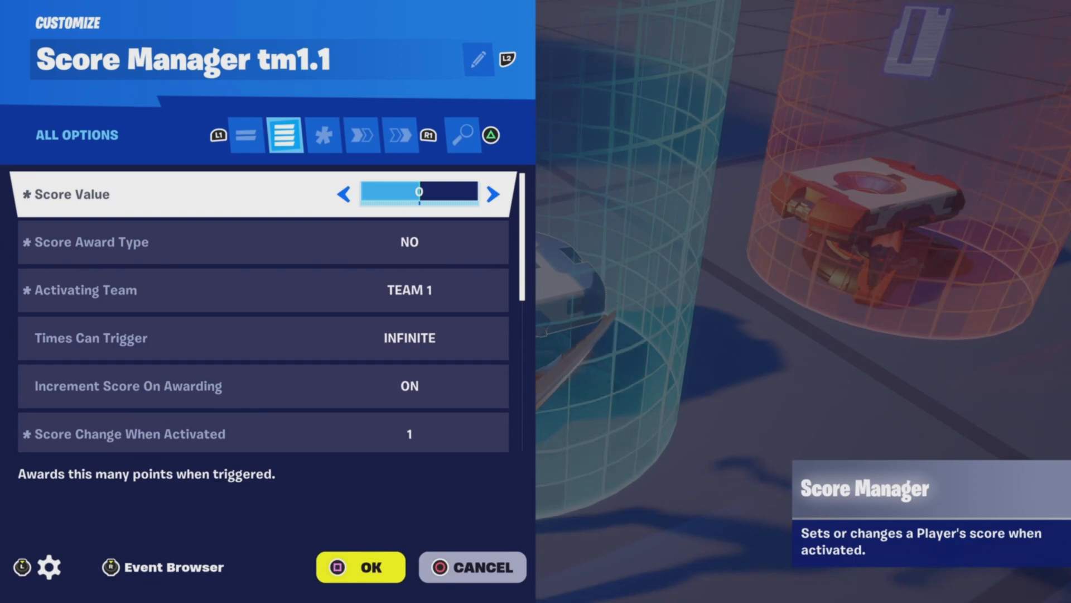
pyautogui.press('Down')
pyautogui.press('Down')
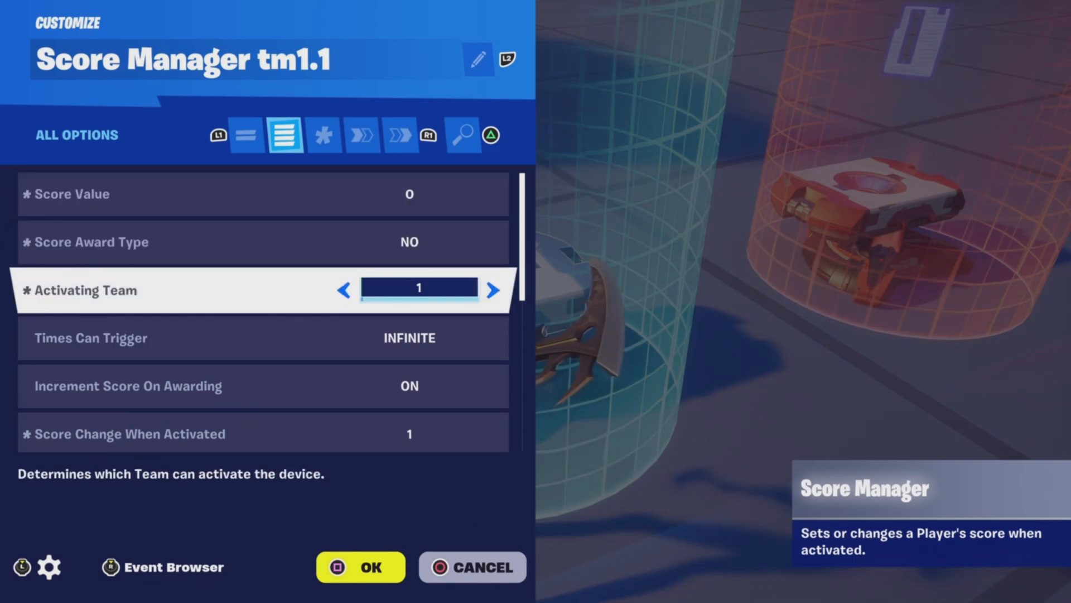
pyautogui.press('Down')
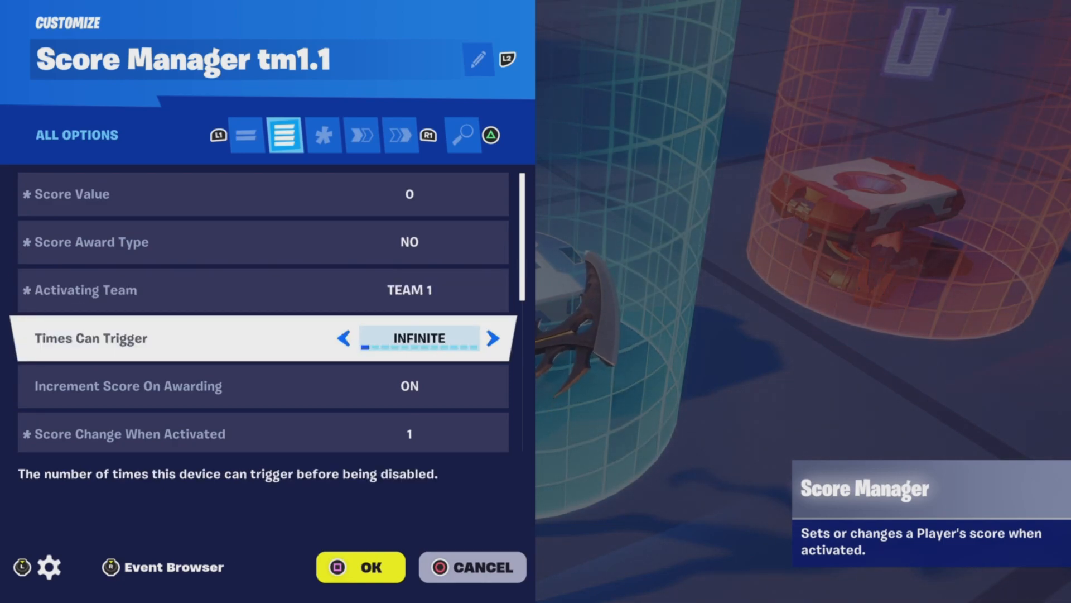
pyautogui.press('Down')
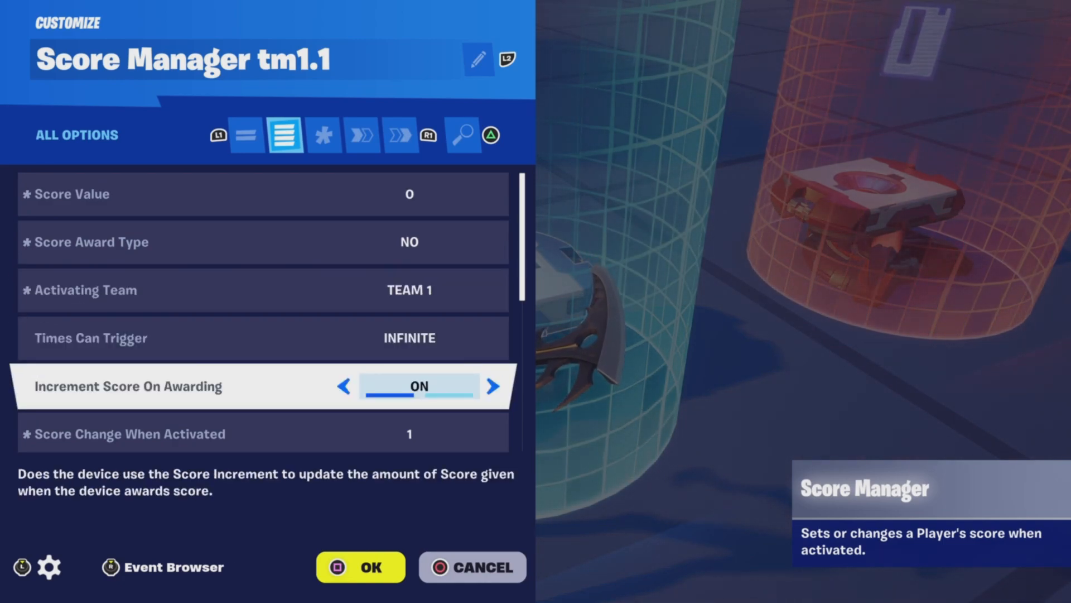
pyautogui.press('Down')
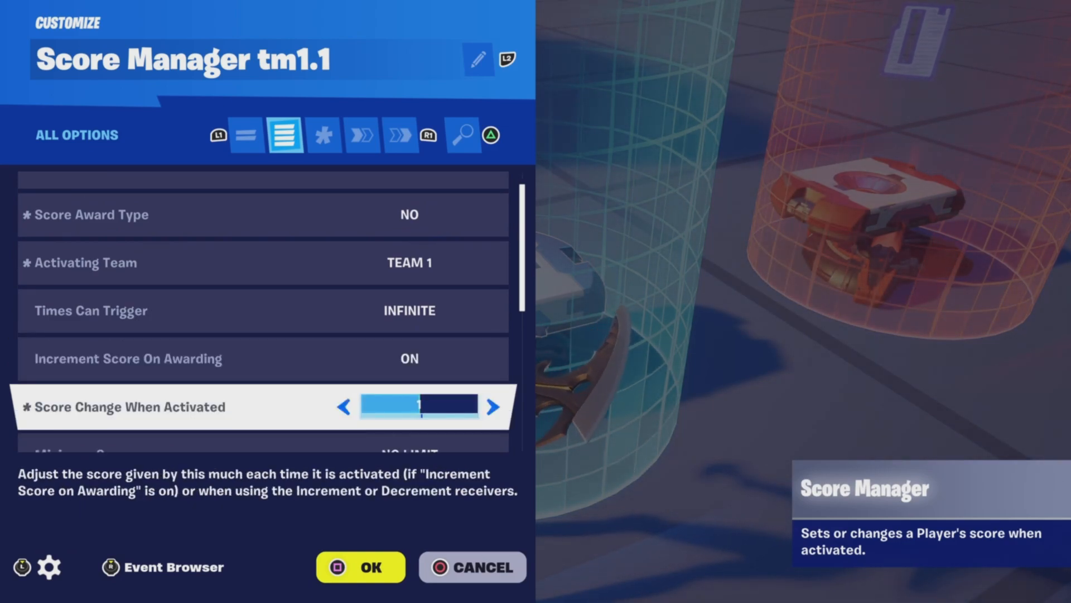
# Review Score Manager tm1.1's score limits, enabled phase, visibility, static hologram, scoring event, audio and HUD display options
pyautogui.press('Down')
pyautogui.press('Down')
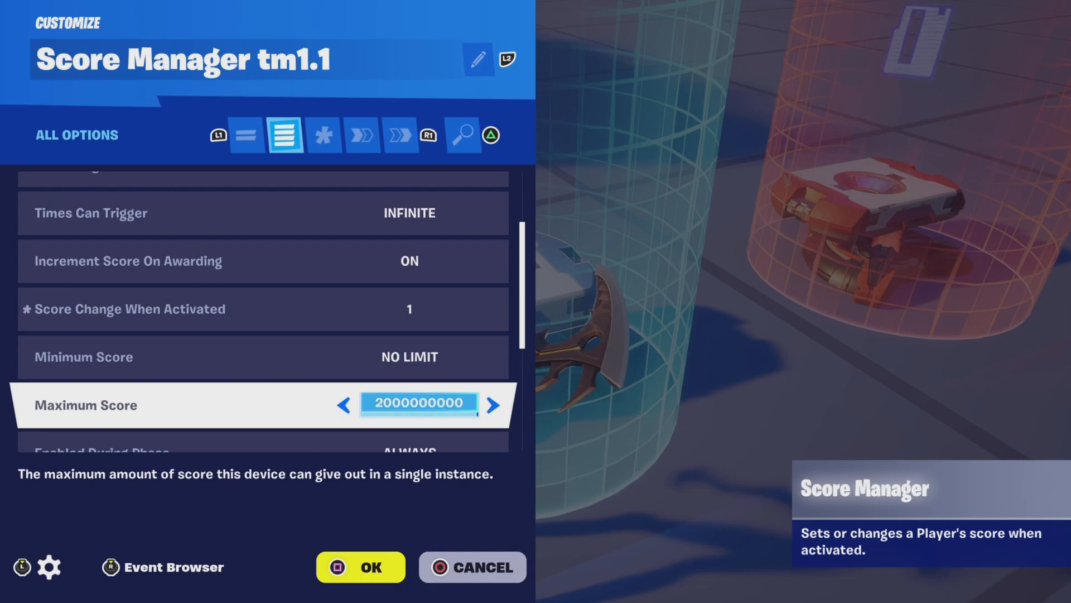
pyautogui.press('Down')
pyautogui.press('Down')
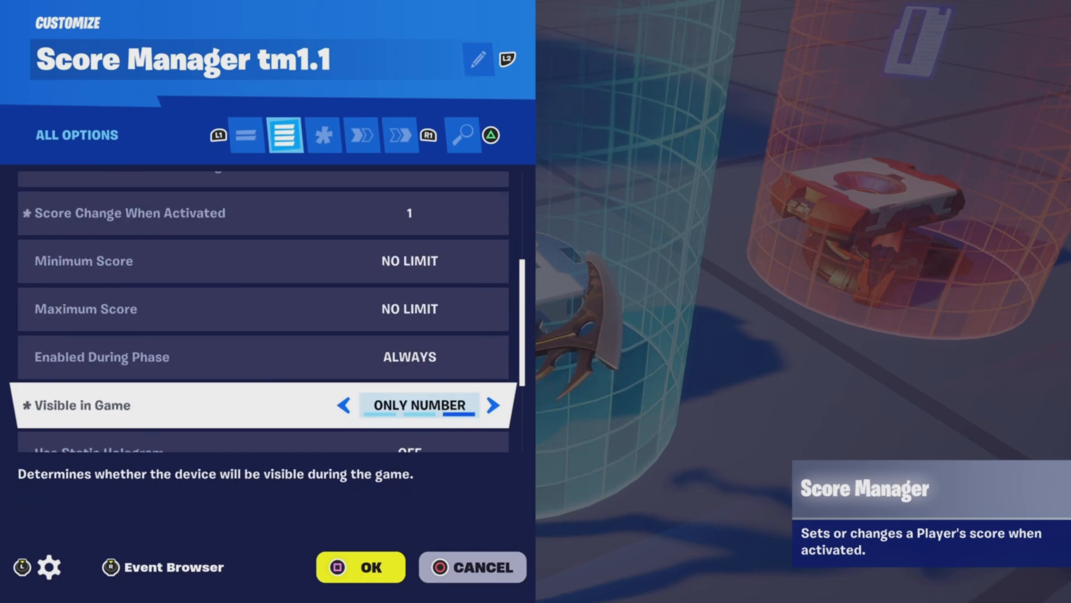
pyautogui.press('Down')
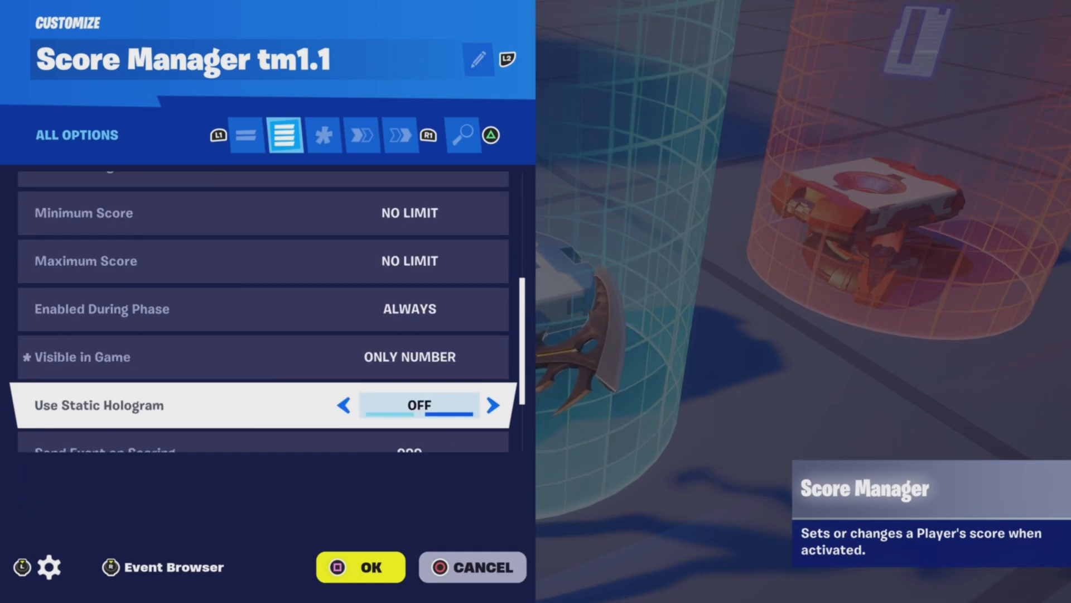
pyautogui.press('Down')
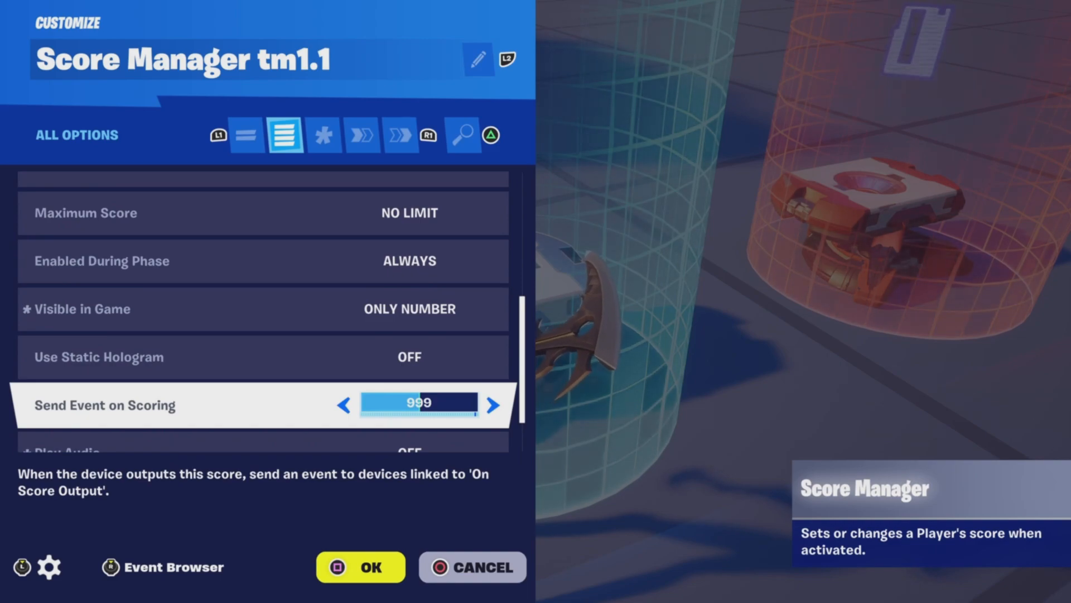
pyautogui.press('Down')
pyautogui.press('Down')
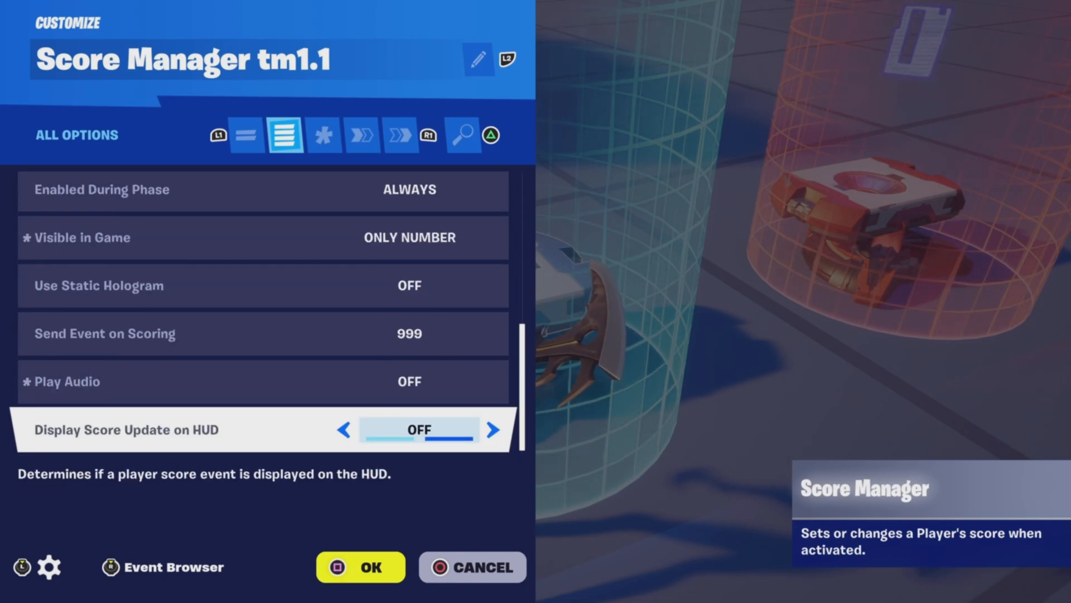
# Check Score Manager tm1.1's functions and events for bound devices, including what drives Increment, and leave its settings
pyautogui.press('e')
pyautogui.press('e')
pyautogui.press('Down')
pyautogui.press('Down')
pyautogui.press('Down')
pyautogui.press('Down')
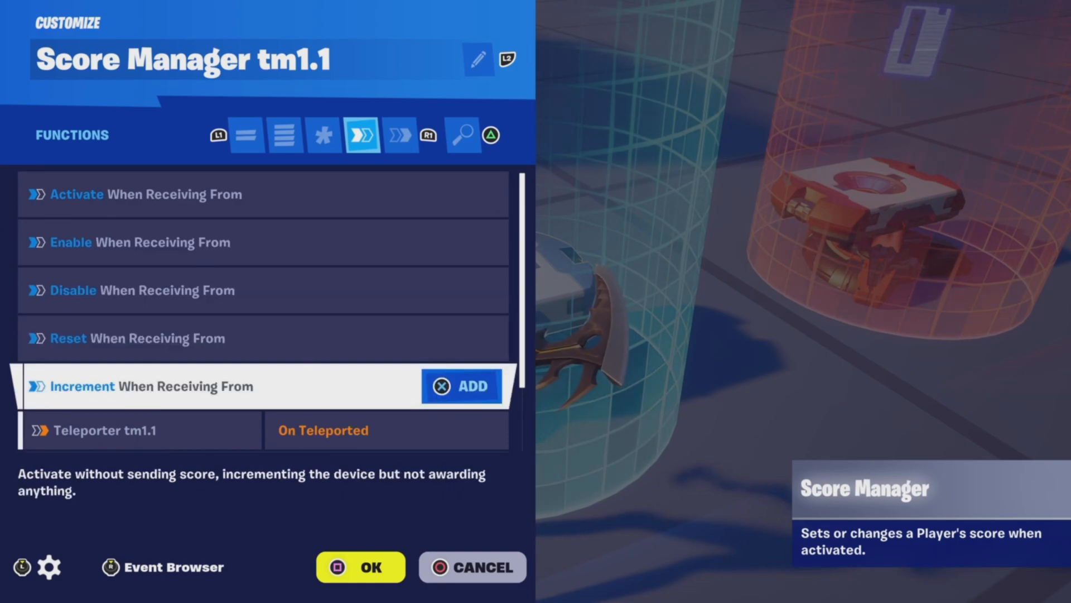
pyautogui.press('Down')
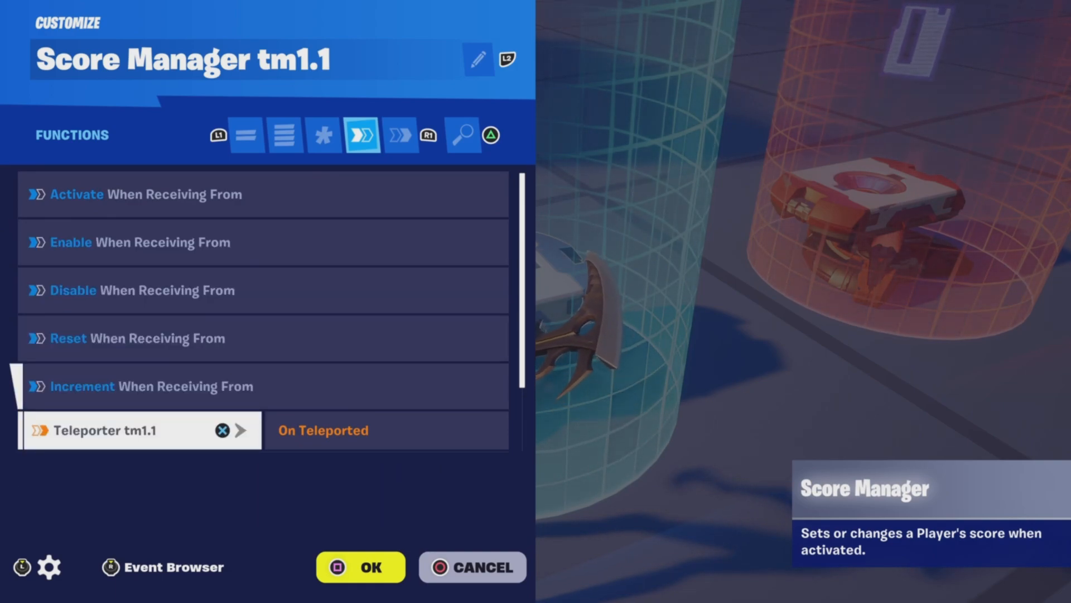
pyautogui.press('Down')
pyautogui.press('Down')
pyautogui.press('e')
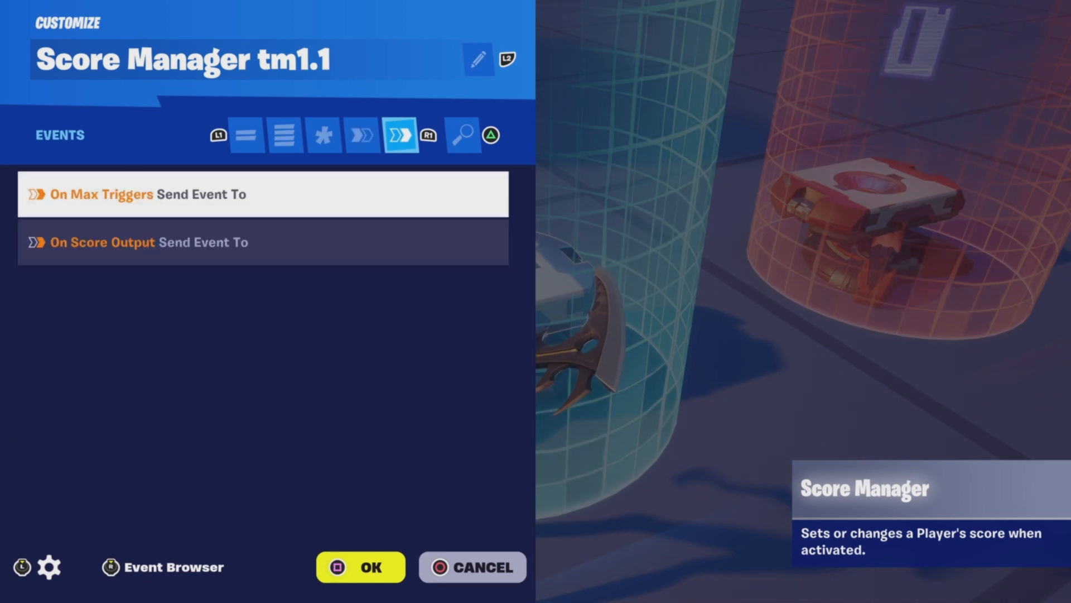
pyautogui.press('Escape')
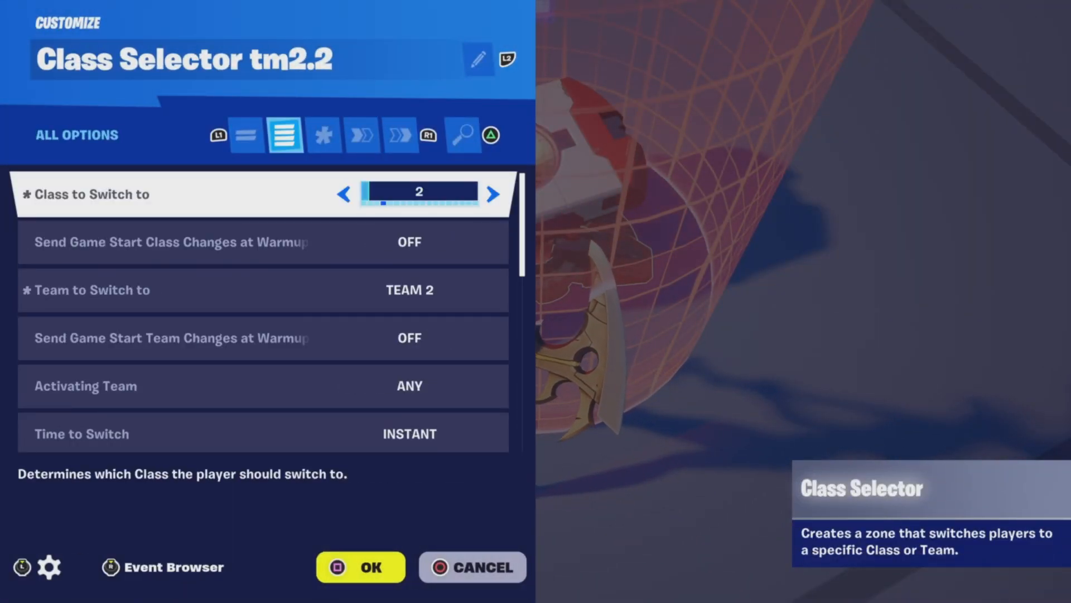
# Review Class Selector tm2.2's class, team, activating team, switch time, respawn, health restore, item clearing and volume size options
pyautogui.press('Down')
pyautogui.press('Down')
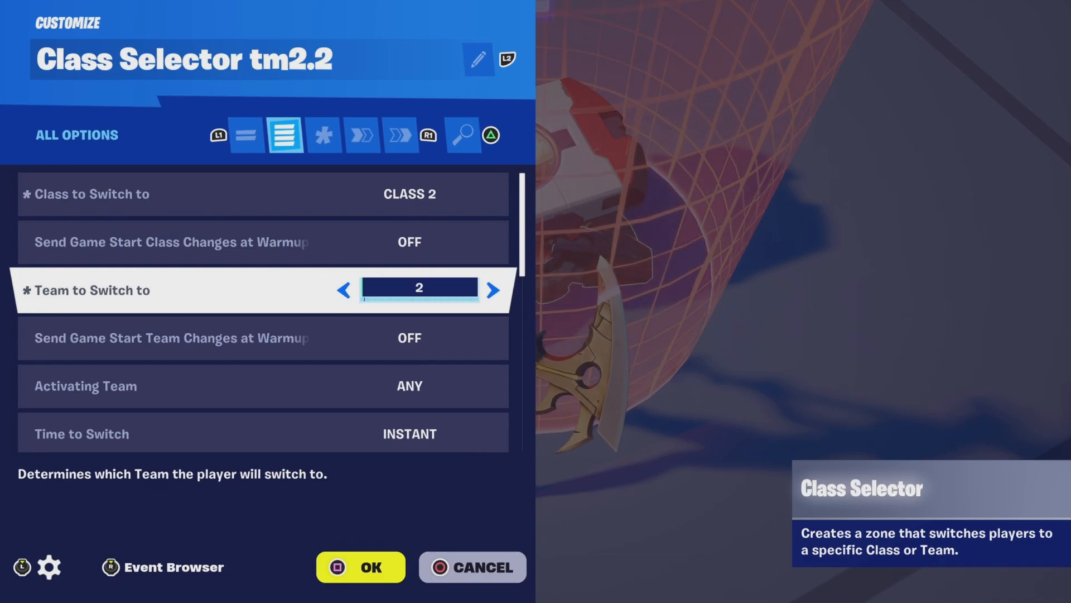
pyautogui.press('Down')
pyautogui.press('Down')
pyautogui.press('Down')
pyautogui.press('Down')
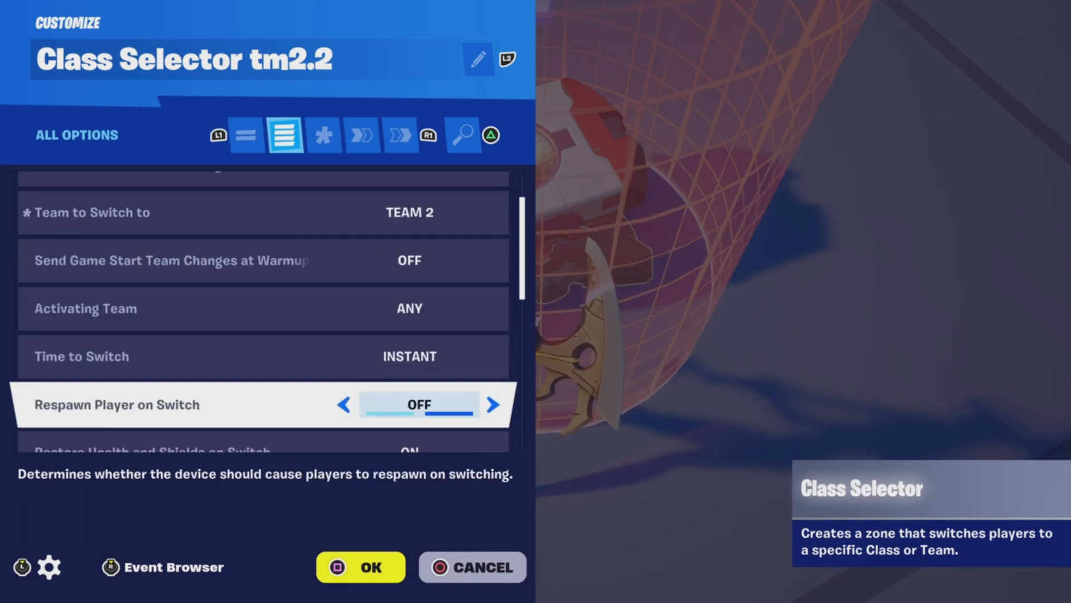
pyautogui.press('Down')
pyautogui.press('Down')
pyautogui.press('Down')
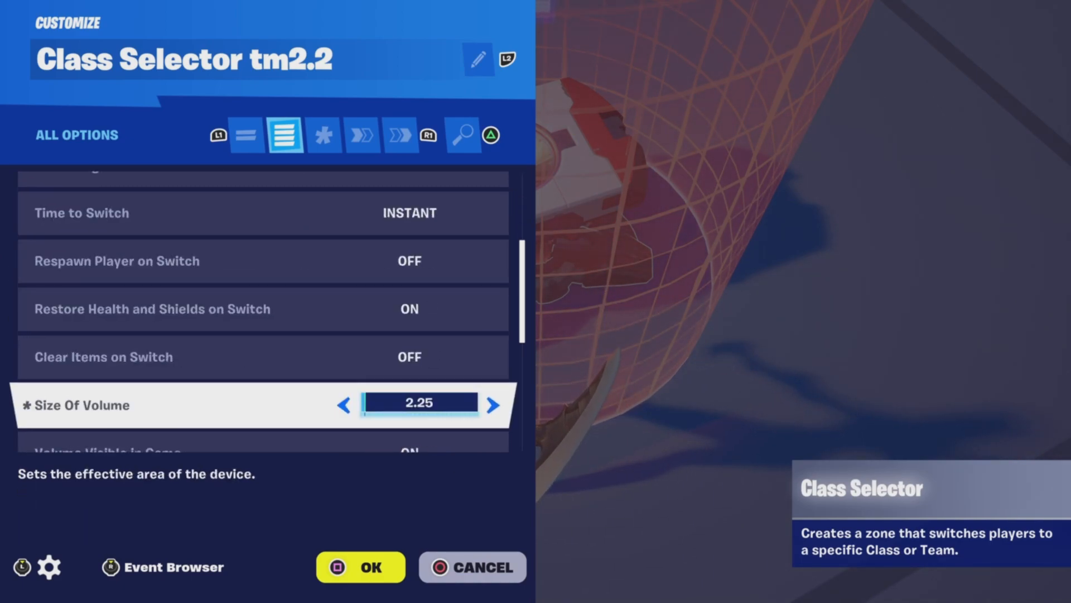
# Review Class Selector tm2.2's visibility, accent color, enabled phase, audio and activation VFX options
pyautogui.press('Down')
pyautogui.press('Down')
pyautogui.press('Down')
pyautogui.press('Down')
pyautogui.press('Down')
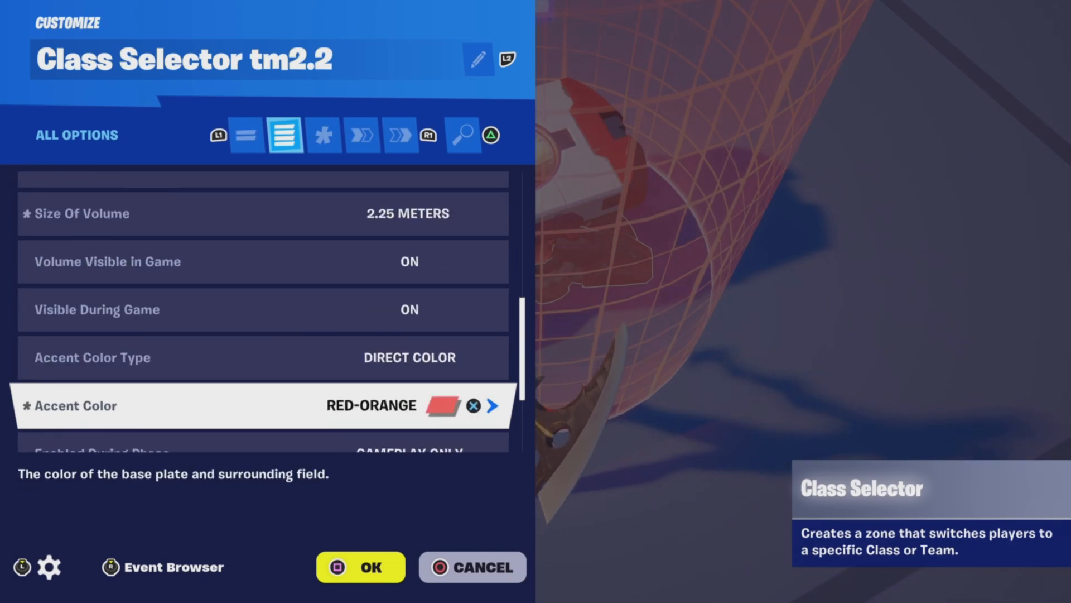
pyautogui.press('Down')
pyautogui.press('Down')
pyautogui.press('Down')
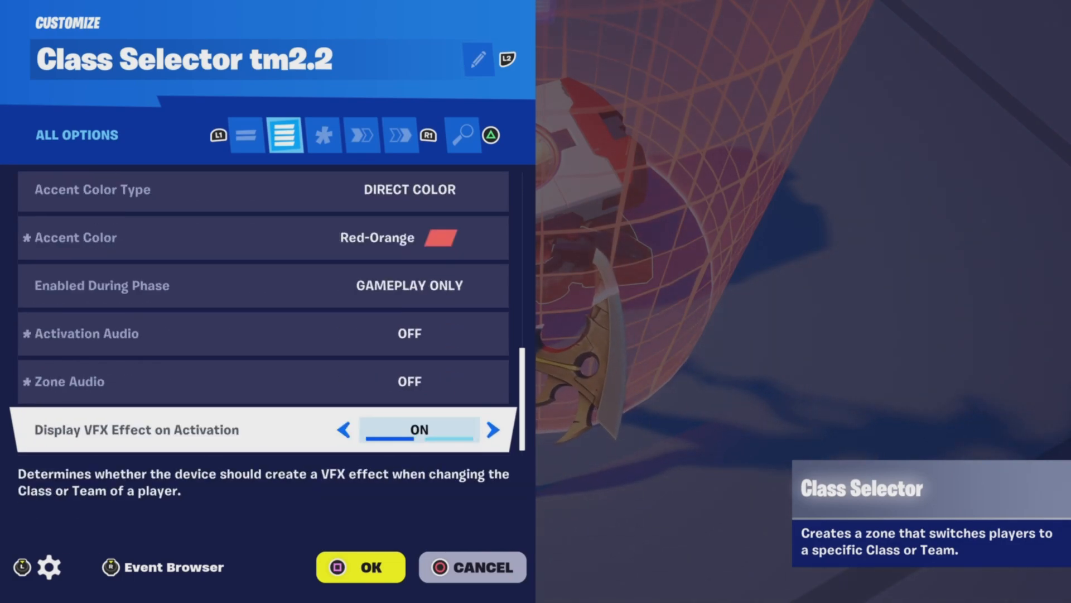
# Look through Class Selector tm2.2's functions for any bound device events
pyautogui.press('e')
pyautogui.press('e')
pyautogui.press('Down')
pyautogui.press('Down')
pyautogui.press('Down')
pyautogui.press('Down')
pyautogui.press('Down')
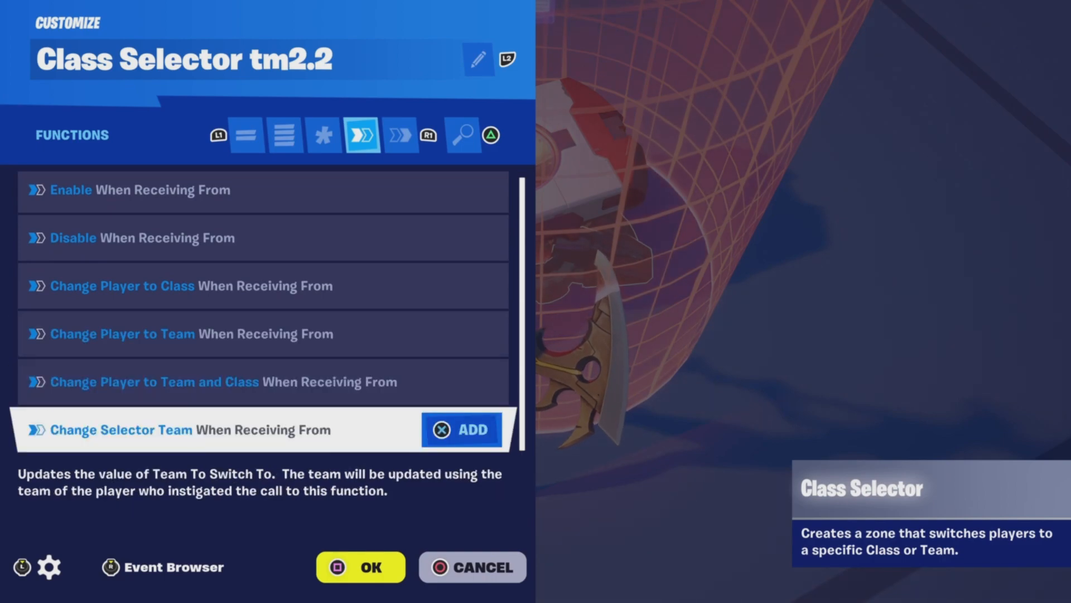
# Check which device function is bound to Class Selector tm2.2's On Team Switched event, and leave its settings
pyautogui.press('e')
pyautogui.press('Down')
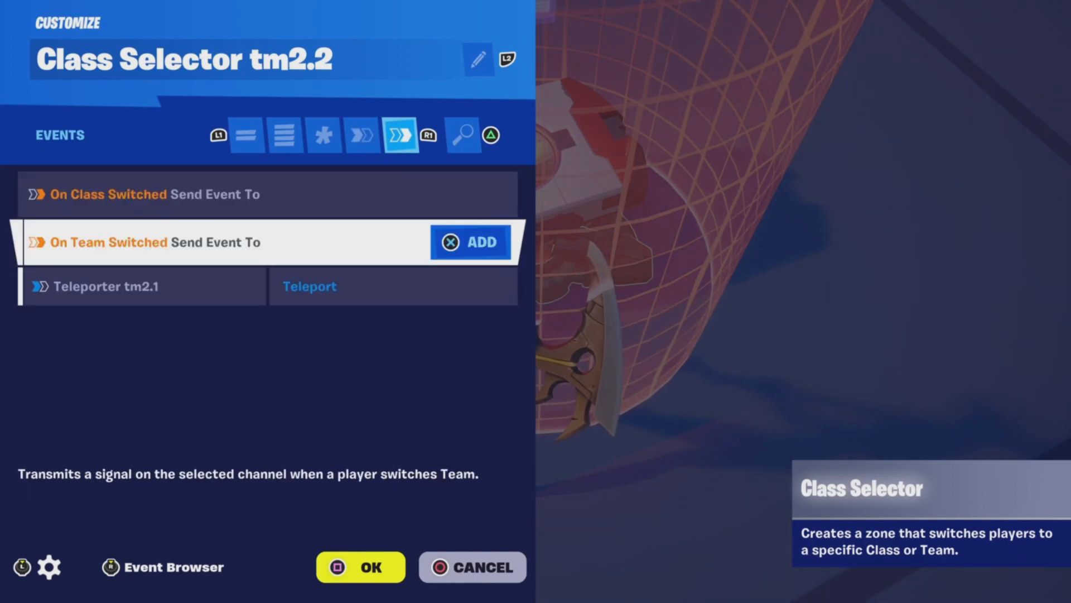
pyautogui.press('Down')
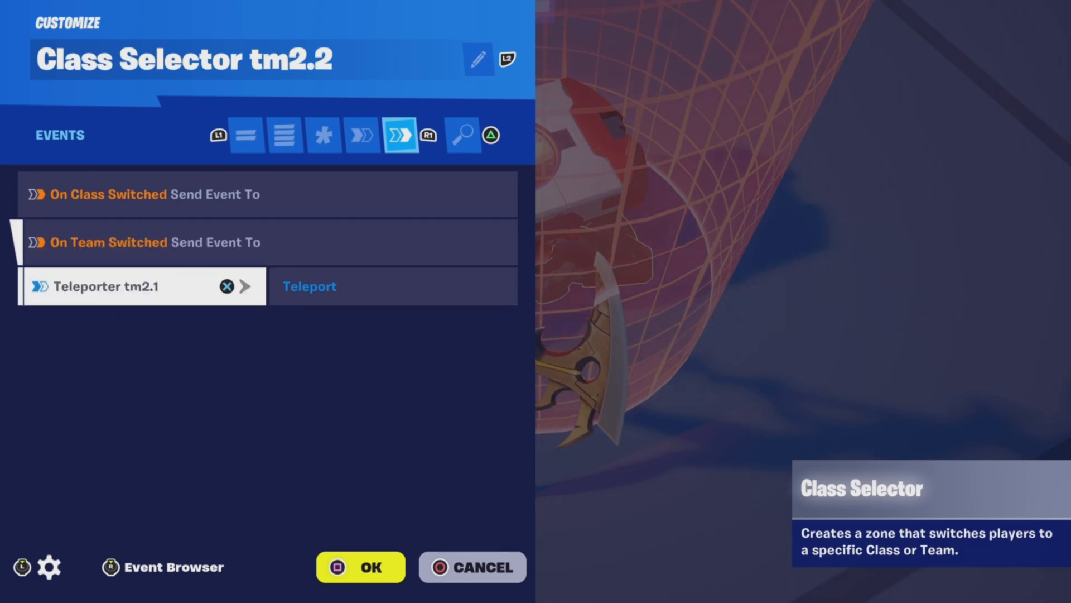
pyautogui.press('Escape')
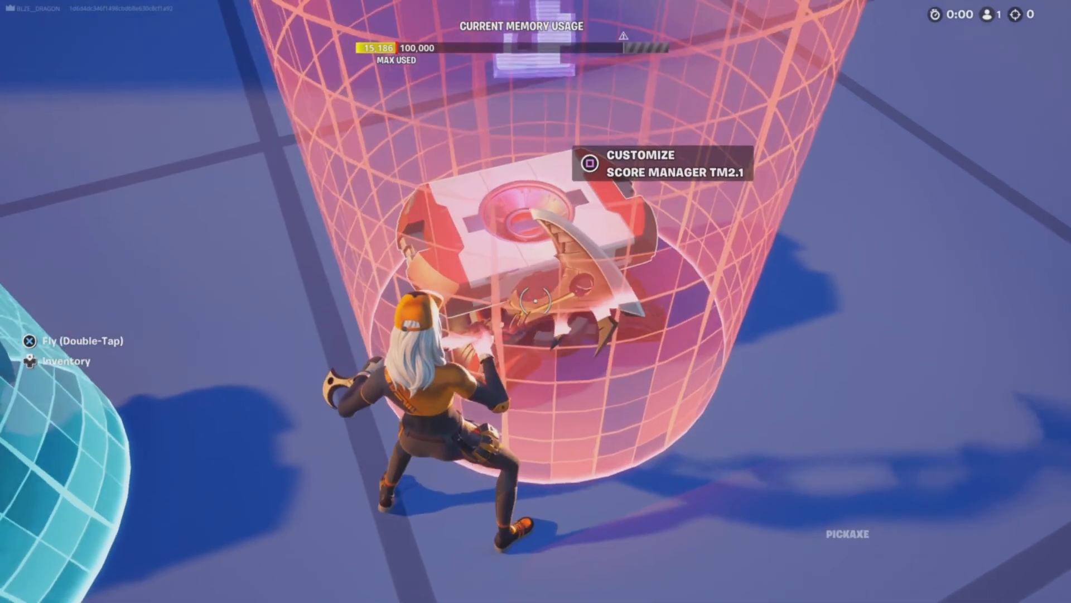
# Open Score Manager tm2.1's settings and review its score value, award type, activating team, trigger limit, increment and score limit options
pyautogui.press('e')
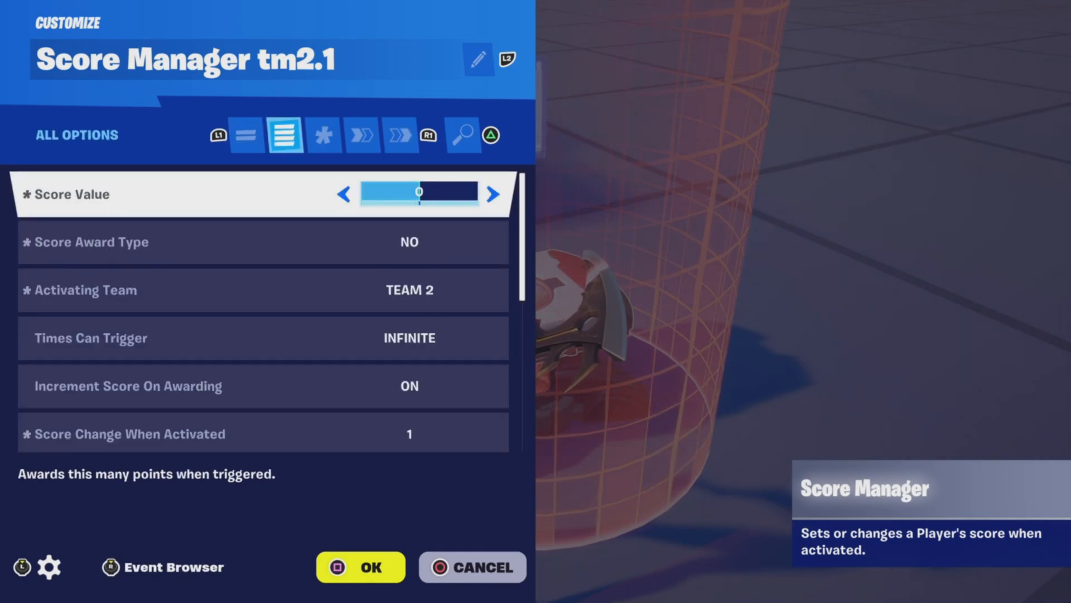
pyautogui.press('Down')
pyautogui.press('Down')
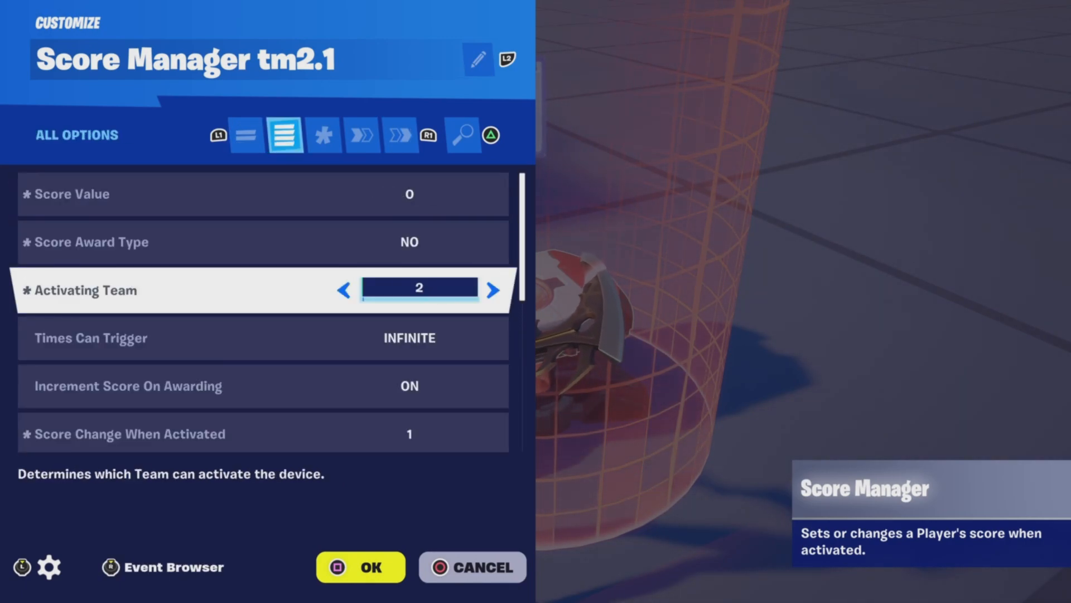
pyautogui.press('Down')
pyautogui.press('Down')
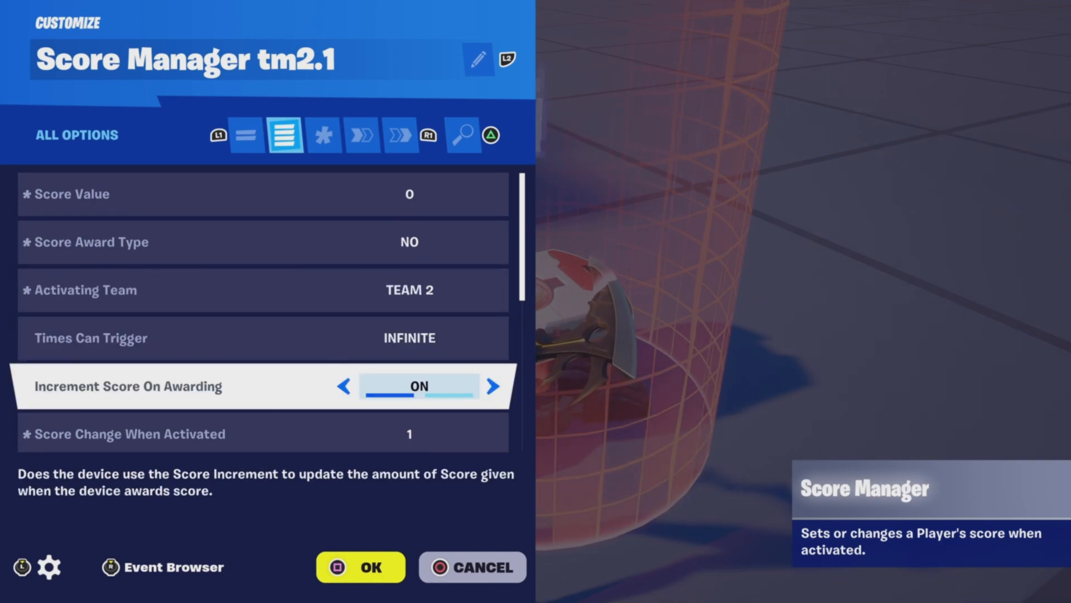
pyautogui.press('Down')
pyautogui.press('Down')
pyautogui.press('Down')
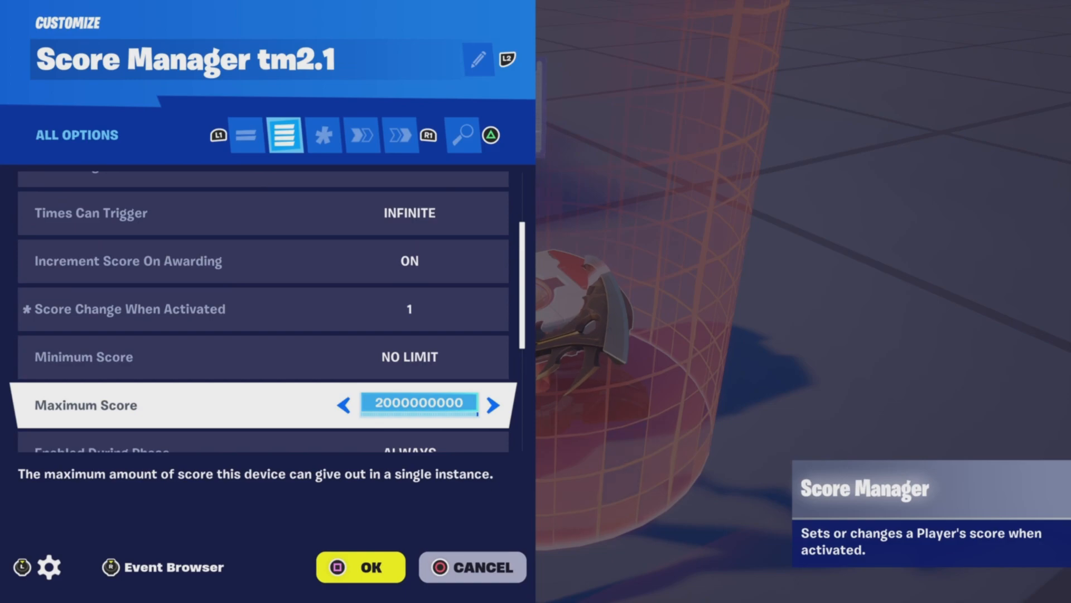
# Review Score Manager tm2.1's enabled phase, in-game visibility, static hologram, scoring event and audio options
pyautogui.press('Down')
pyautogui.press('Down')
pyautogui.press('Down')
pyautogui.press('Down')
pyautogui.press('Down')
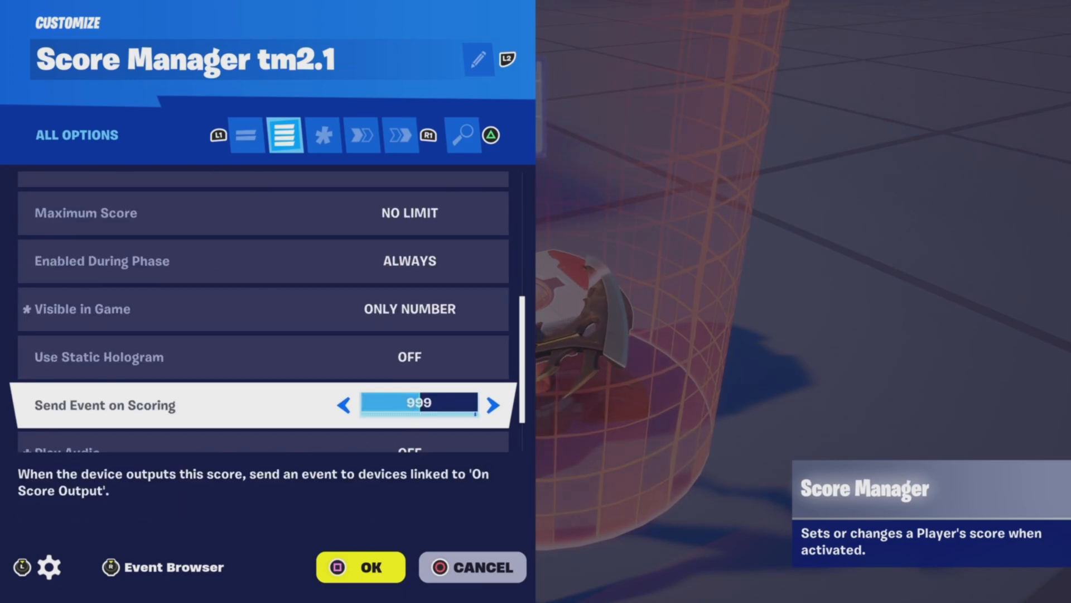
pyautogui.press('Down')
# Check Score Manager tm2.1's modified options, functions and events for bound devices, and leave its settings
pyautogui.press('e')
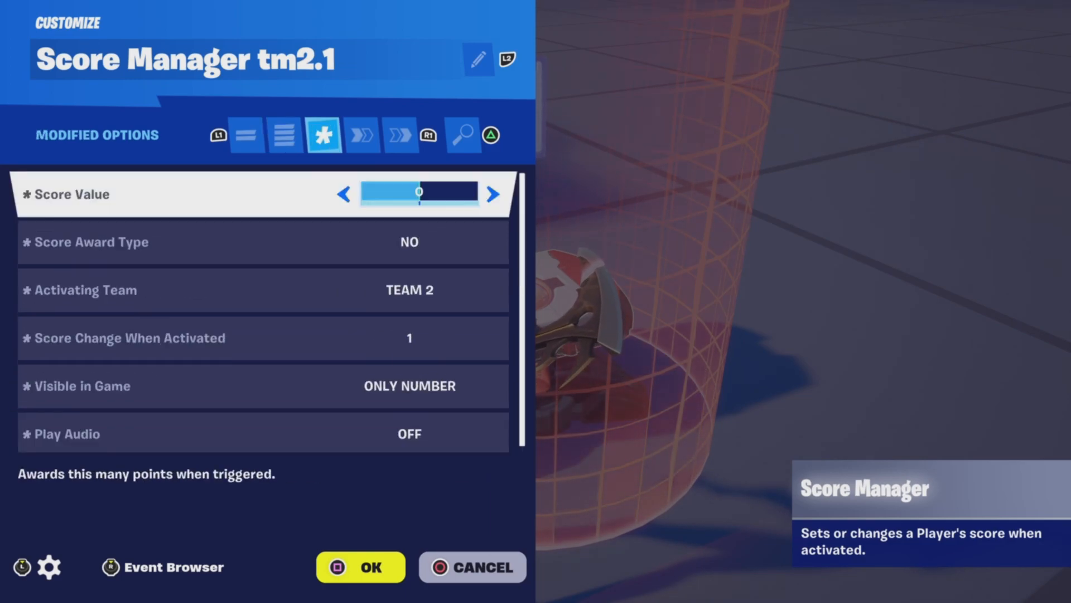
pyautogui.press('e')
pyautogui.press('Down')
pyautogui.press('Down')
pyautogui.press('Down')
pyautogui.press('Down')
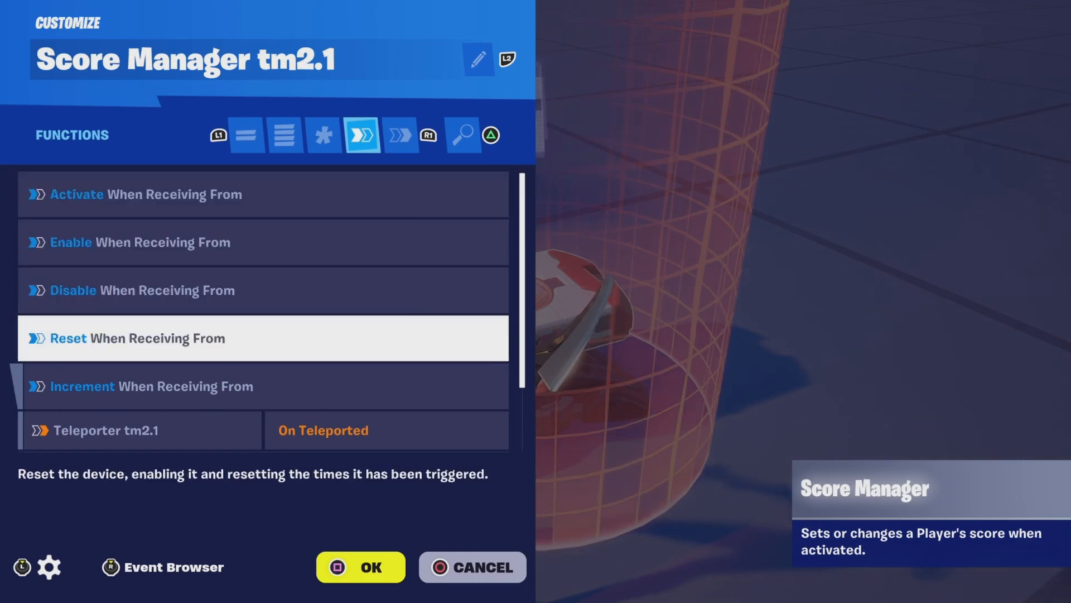
pyautogui.press('Down')
pyautogui.press('Down')
pyautogui.press('Down')
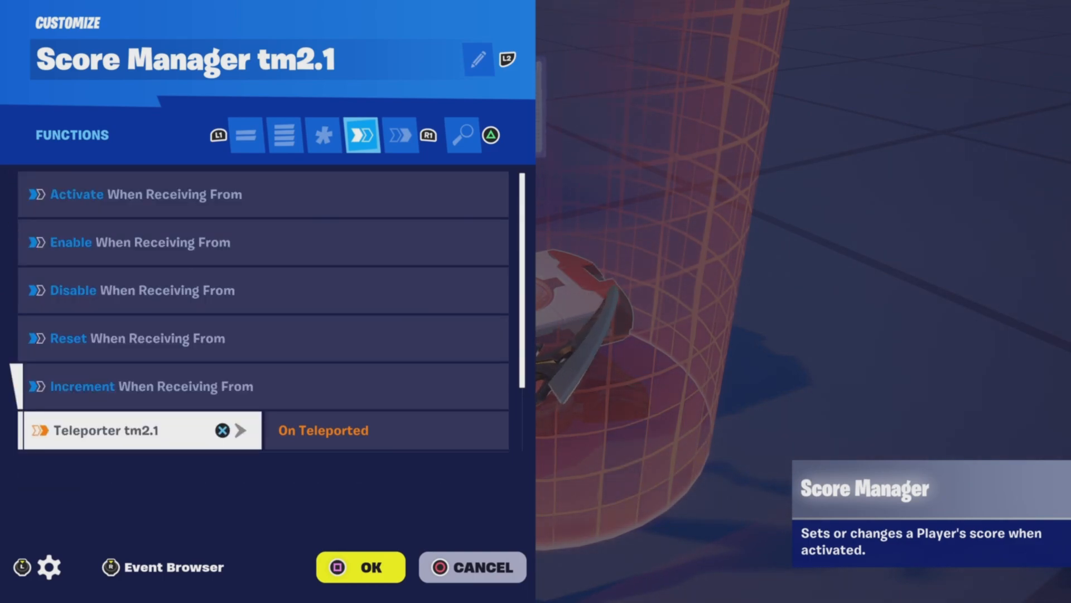
pyautogui.press('e')
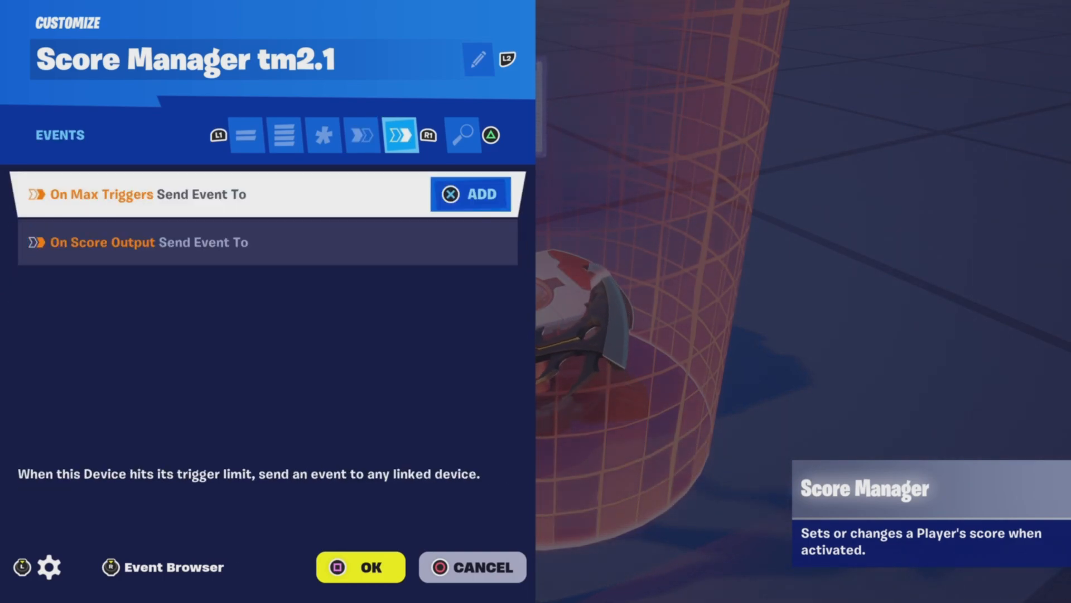
pyautogui.press('Escape')
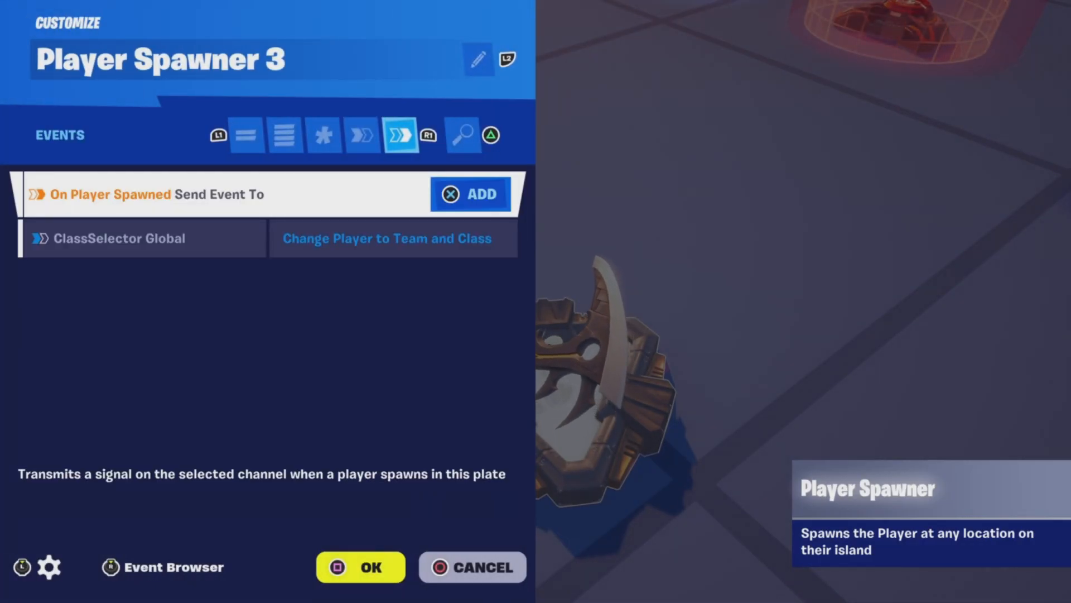
# Check which device function is bound to Player Spawner 3's On Player Spawned event
pyautogui.press('Down')
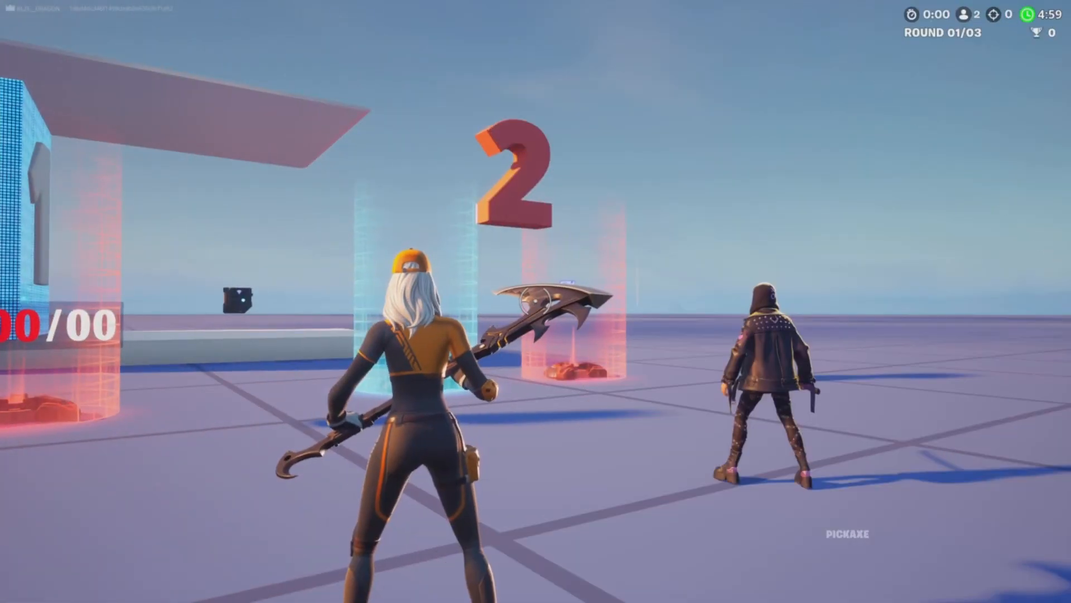
# Playtest the team switch by walking the character into one of the class selector zones
pyautogui.press('a')
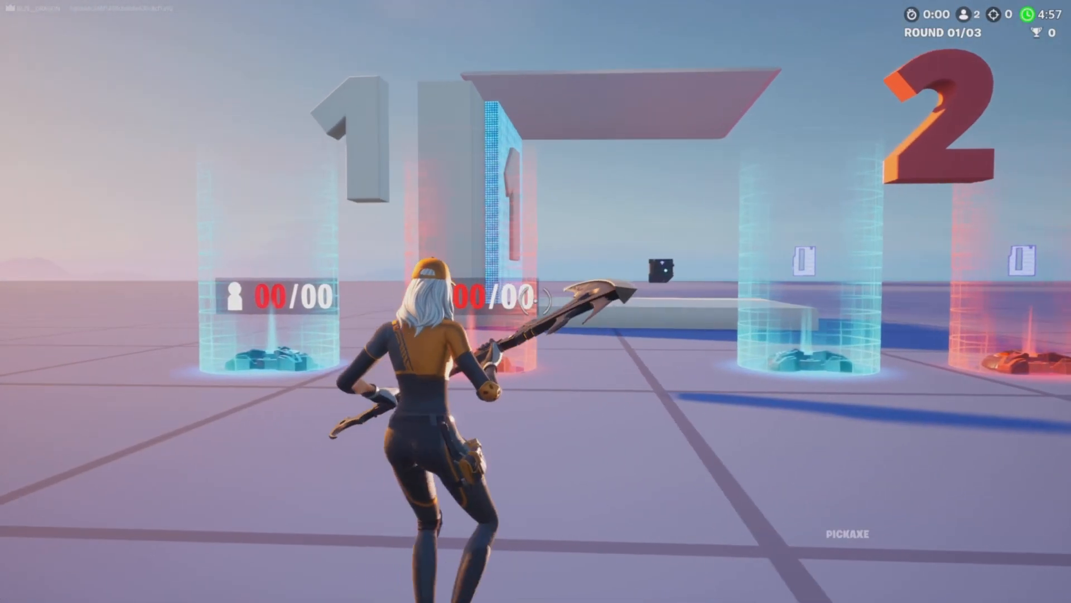
pyautogui.press('w')
pyautogui.press('w')
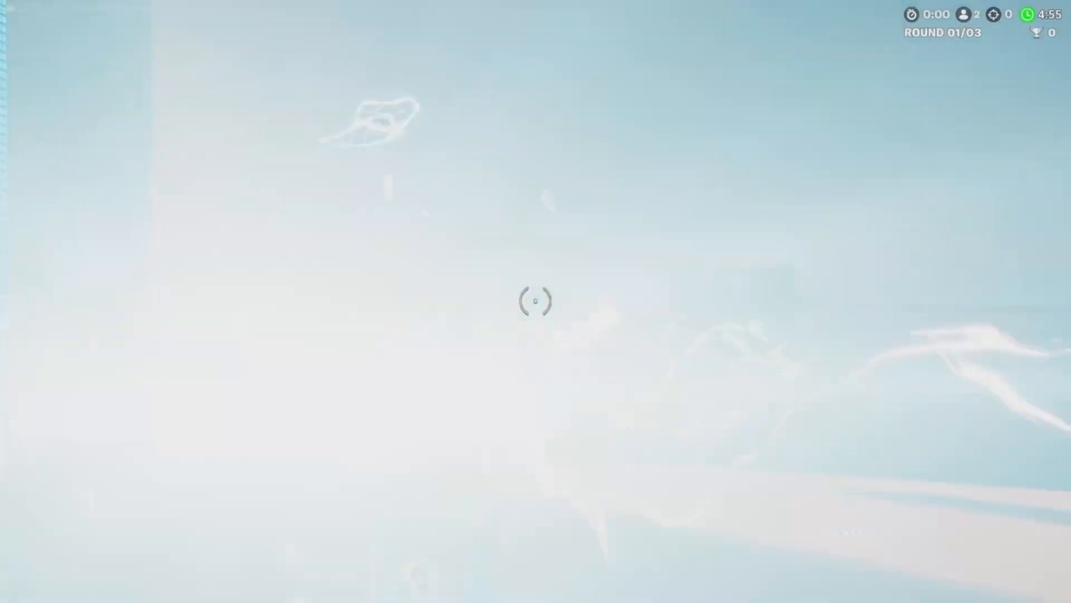
# Walk the character across the white platform to the floating device at its edge and strike it to test the round change
pyautogui.press('w')
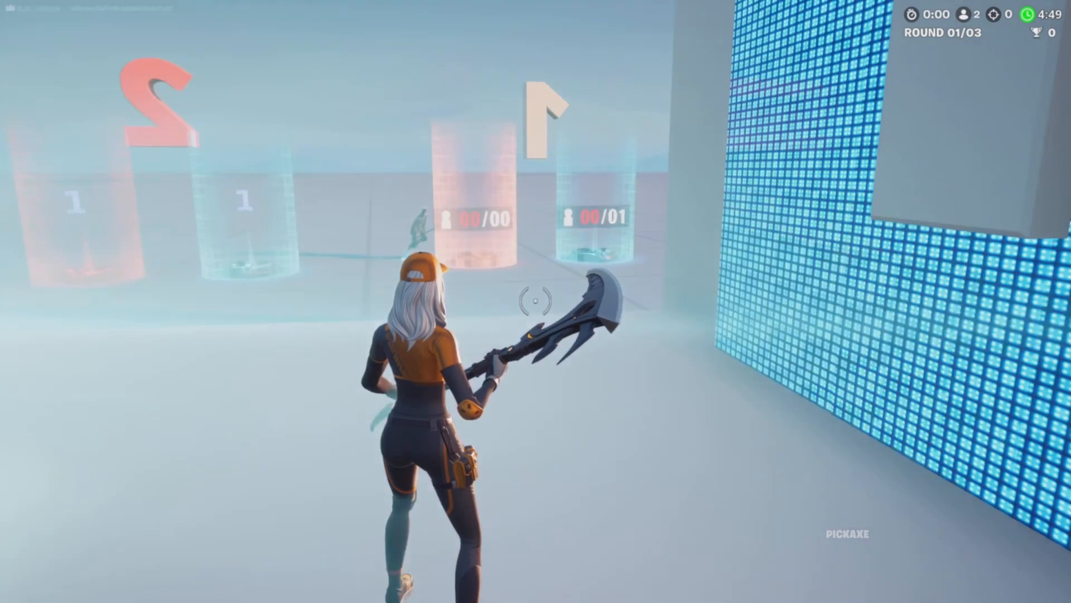
pyautogui.press('w')
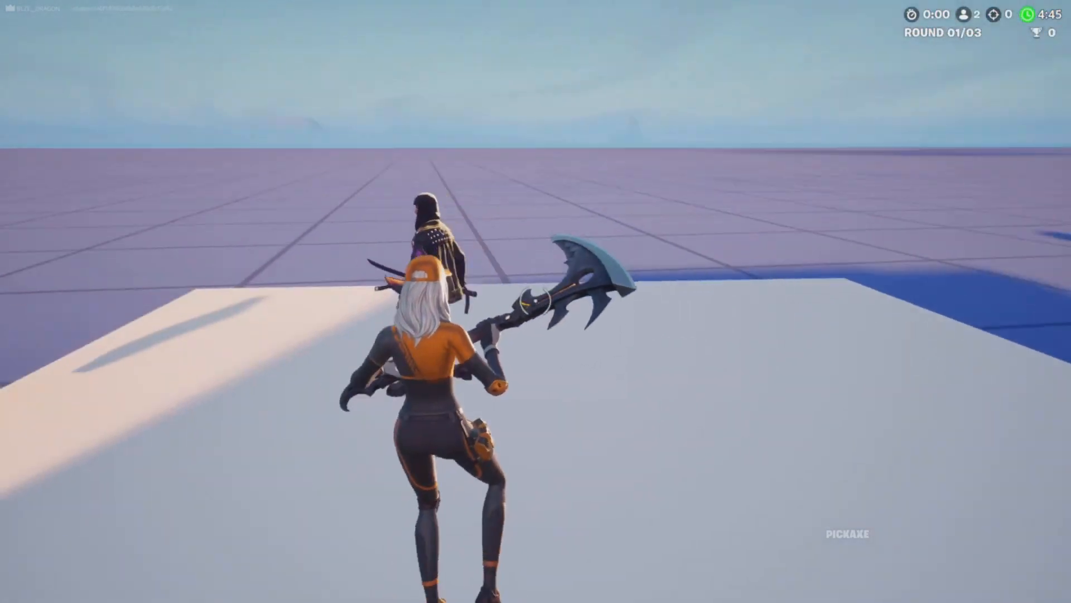
pyautogui.press('w')
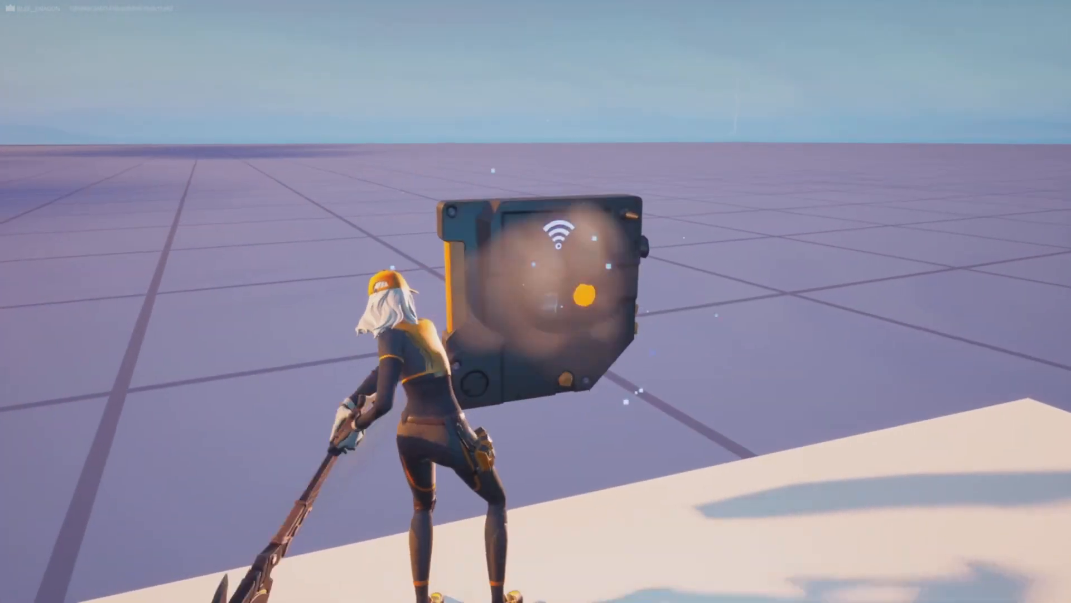
pyautogui.click(535, 301)
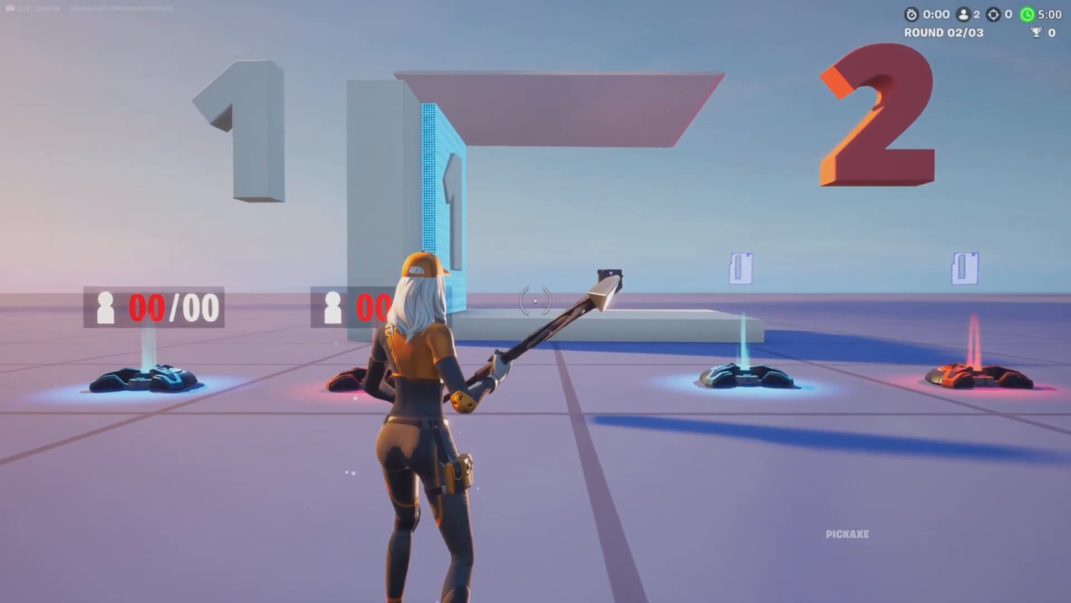
# Playtest round 2 by moving the character around the white platform between the floating device and the blue wall
pyautogui.press('w')
pyautogui.press('w')
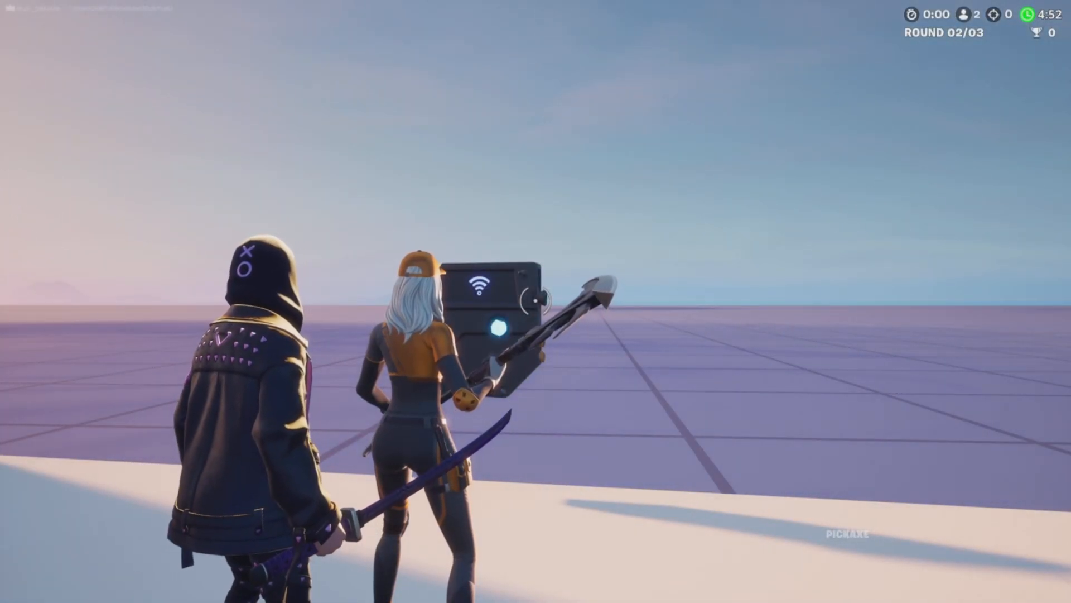
pyautogui.press('w')
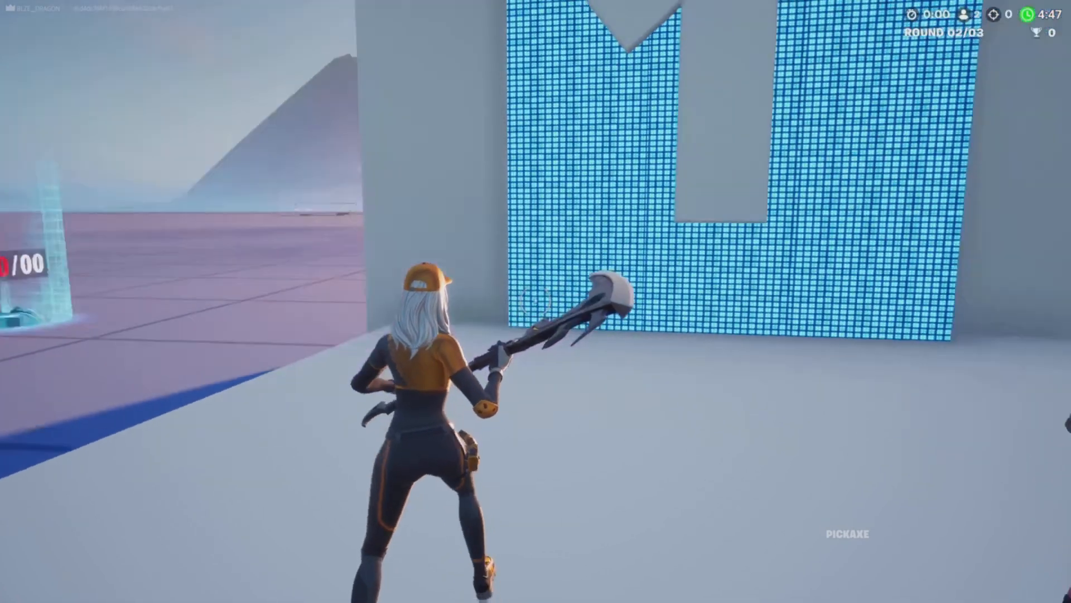
pyautogui.press('w')
pyautogui.click(536, 302)
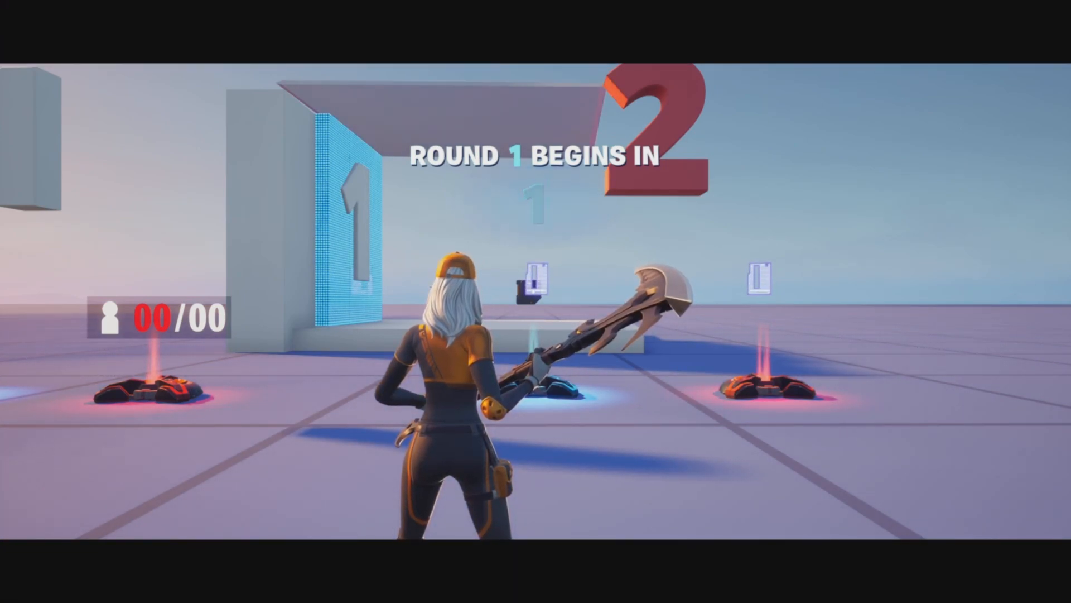
# Playtest round 1 by running the character into the blue class selector zone near the red 2, and check the zone counters from the platform
pyautogui.press('w')
pyautogui.press('d')
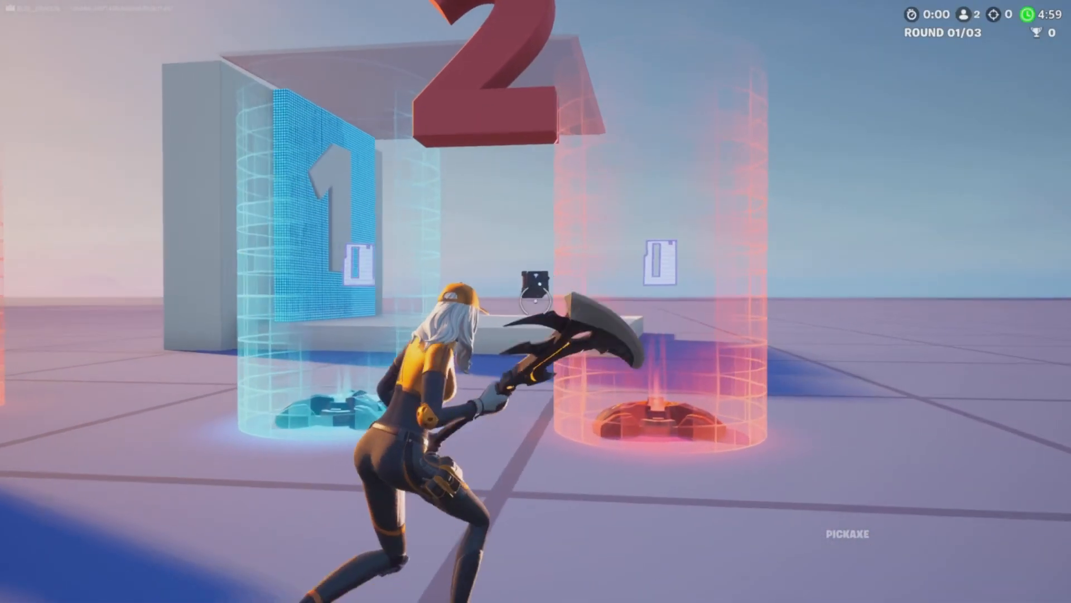
pyautogui.press('a')
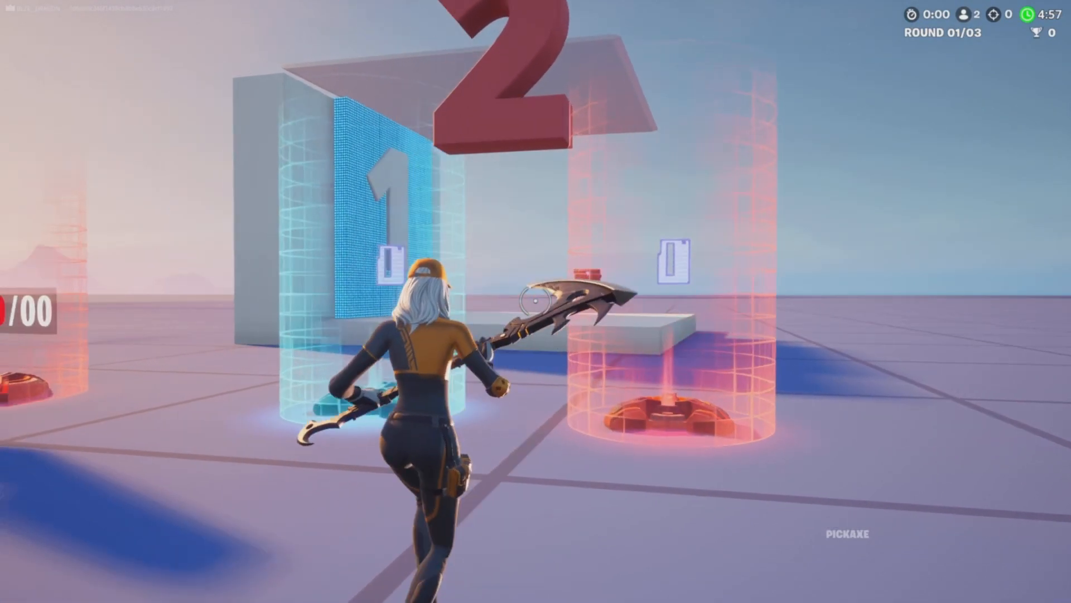
pyautogui.press('w')
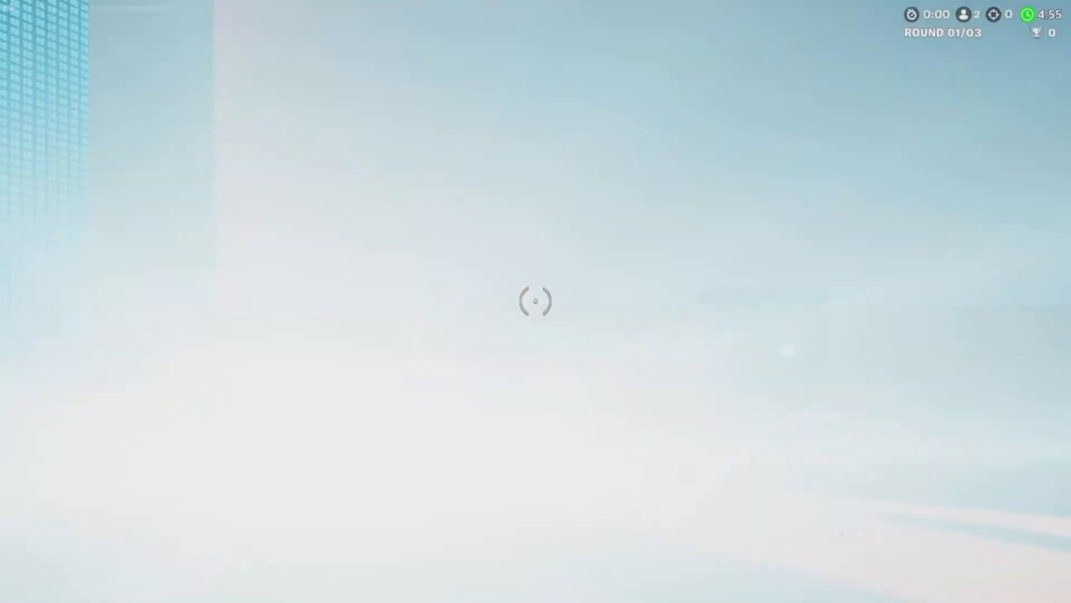
pyautogui.press('w')
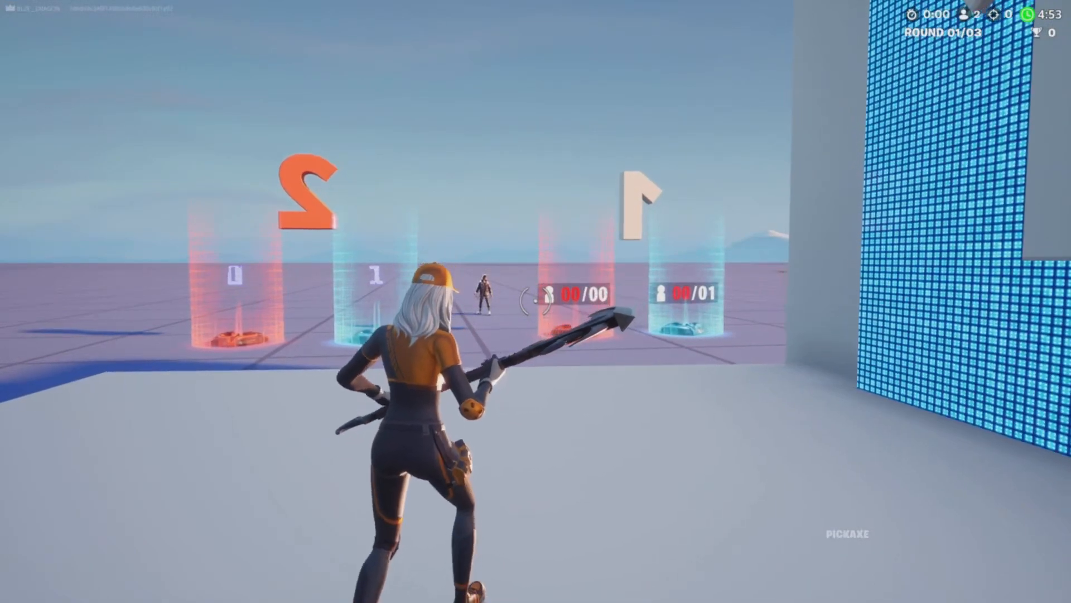
pyautogui.press('w')
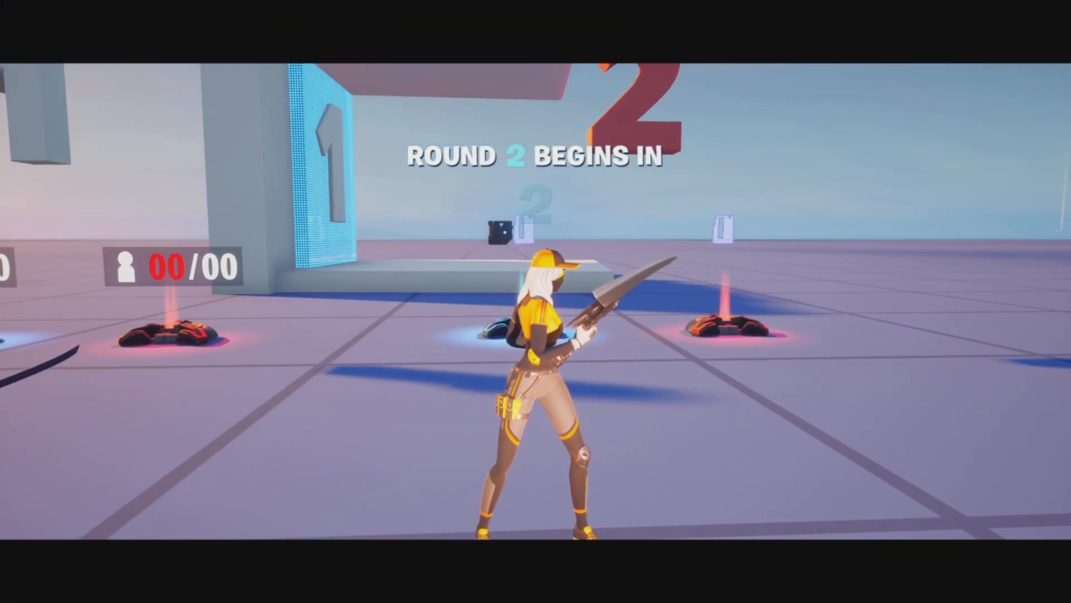
# Run the character across the platform in round 2 to check the player and score counters above the four zones
pyautogui.press('w')
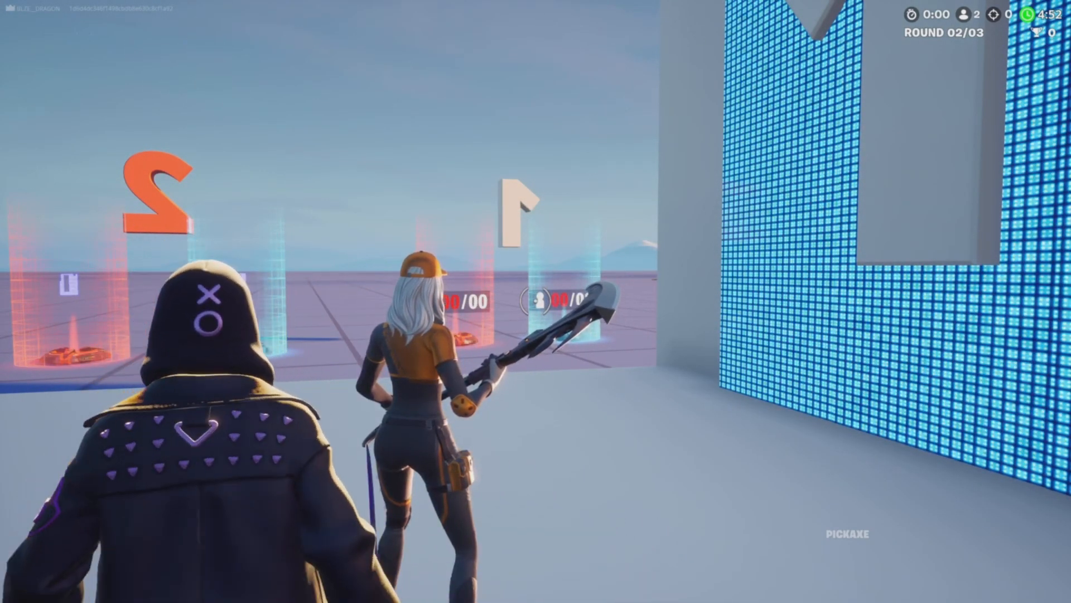
pyautogui.press('w')
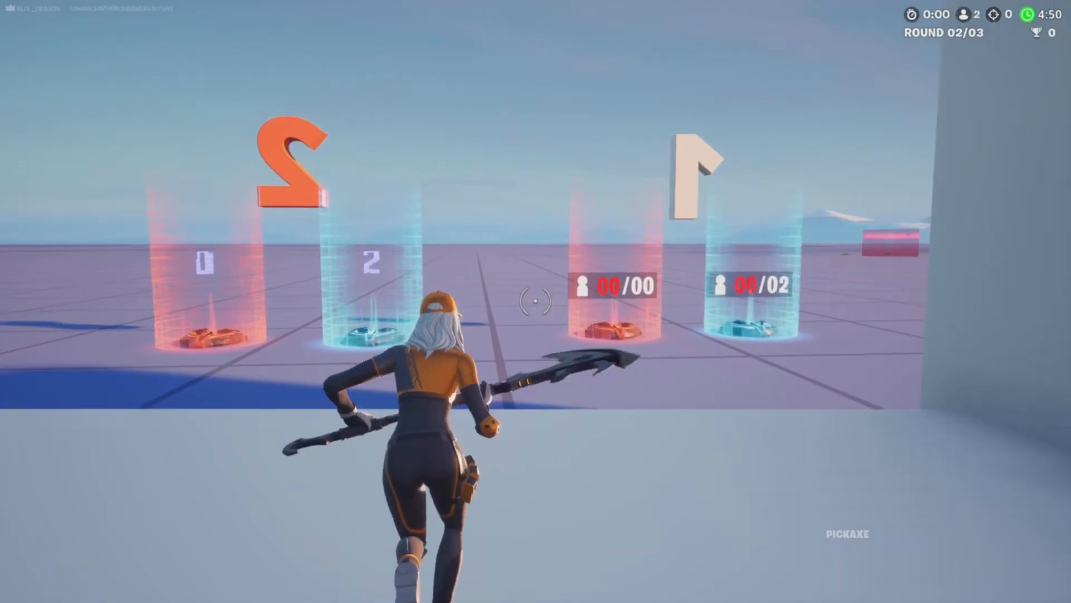
pyautogui.press('b')
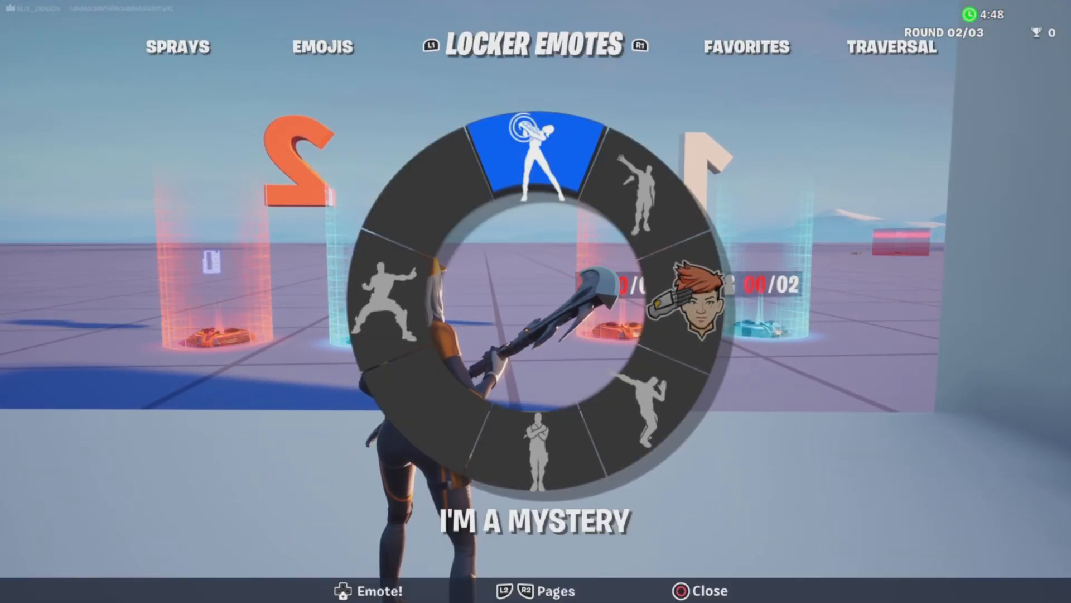
pyautogui.press('Escape')
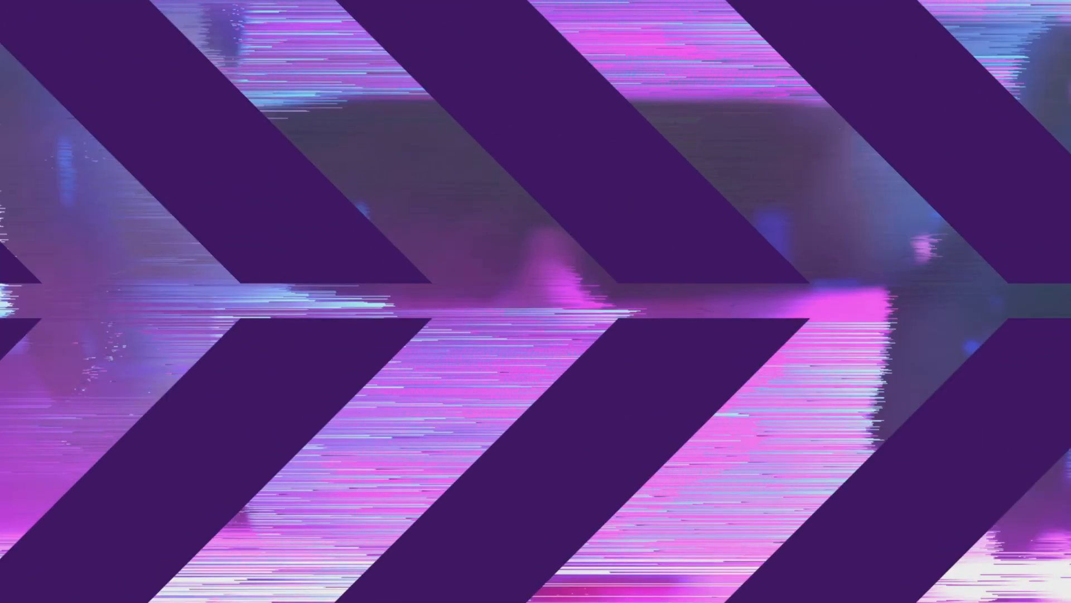